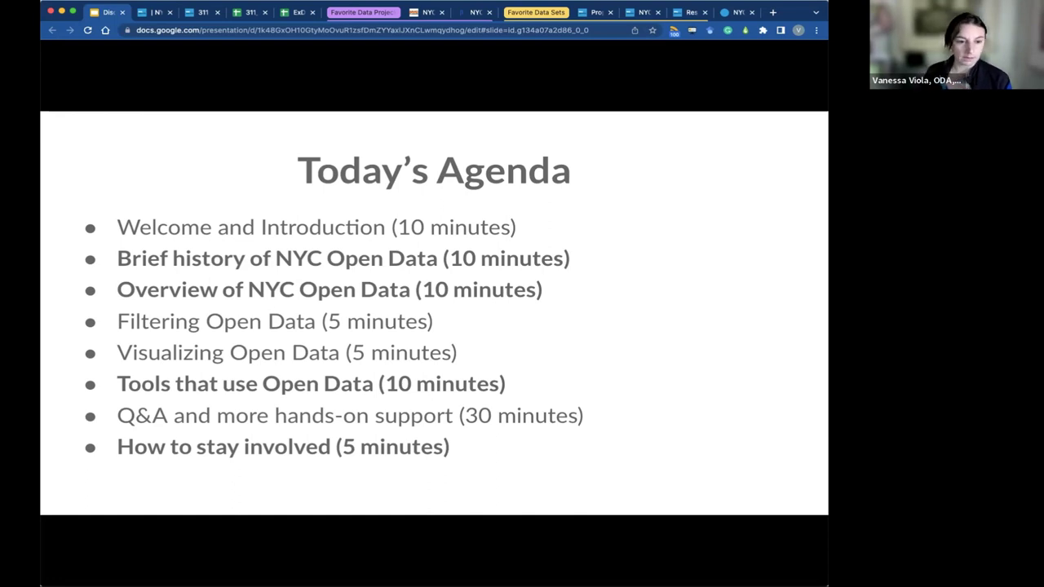
Step: Advance from the agenda to slide 4, 'Welcome! Introduction & Open Data Ambassadors Program'
left_click(110, 567)
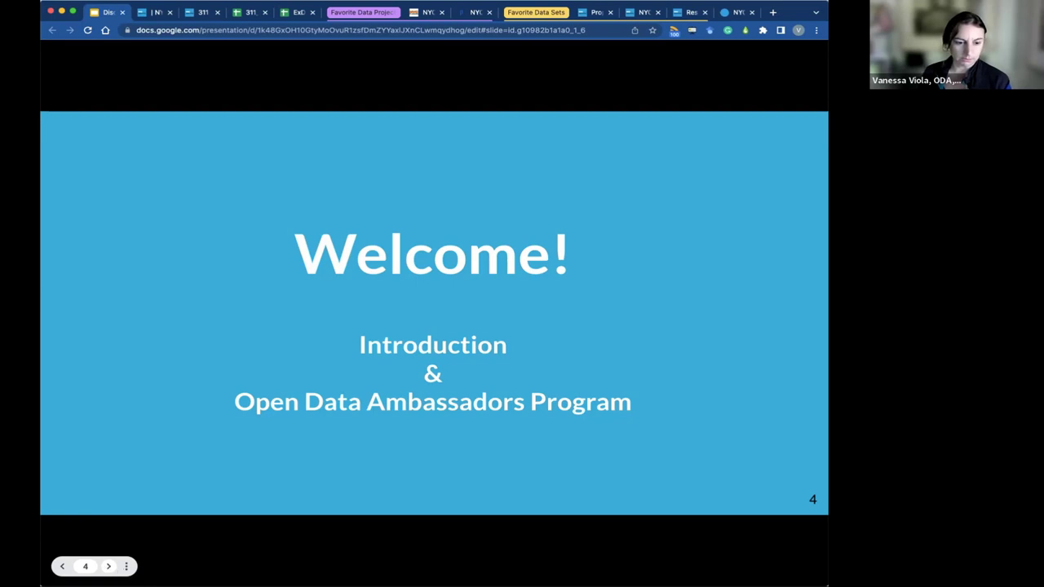
Step: Advance past the 'Curriculum created by' slide to slide 6, 'A (brief) history of (NYC) Open Data'
left_click(109, 568)
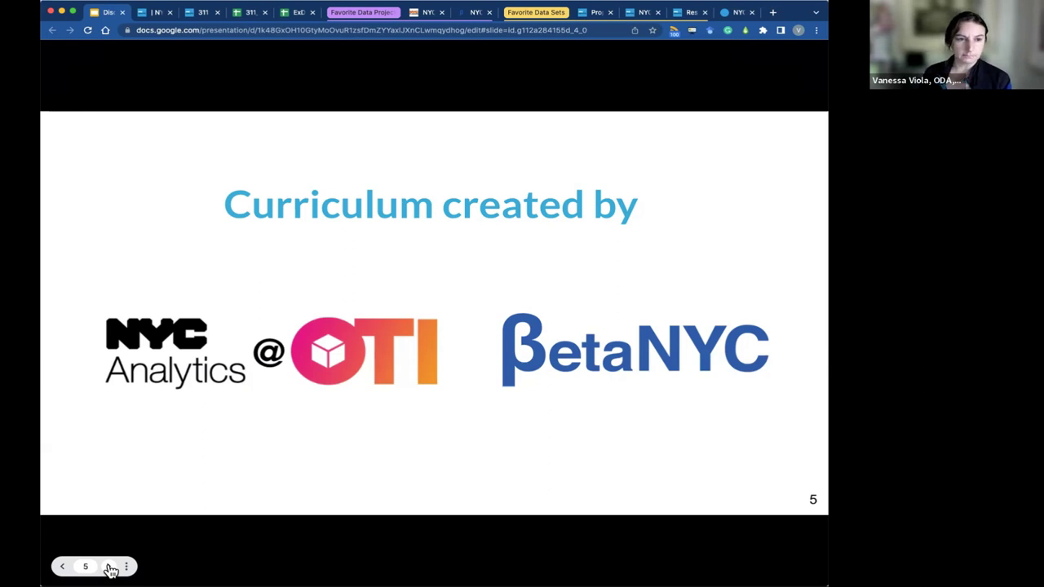
left_click(111, 569)
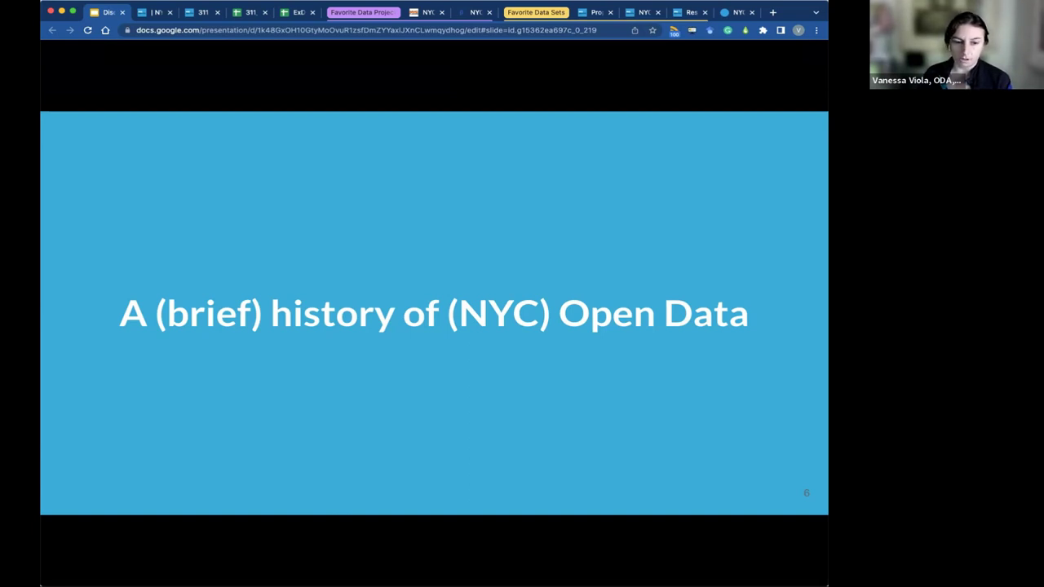
mouse_move(93, 569)
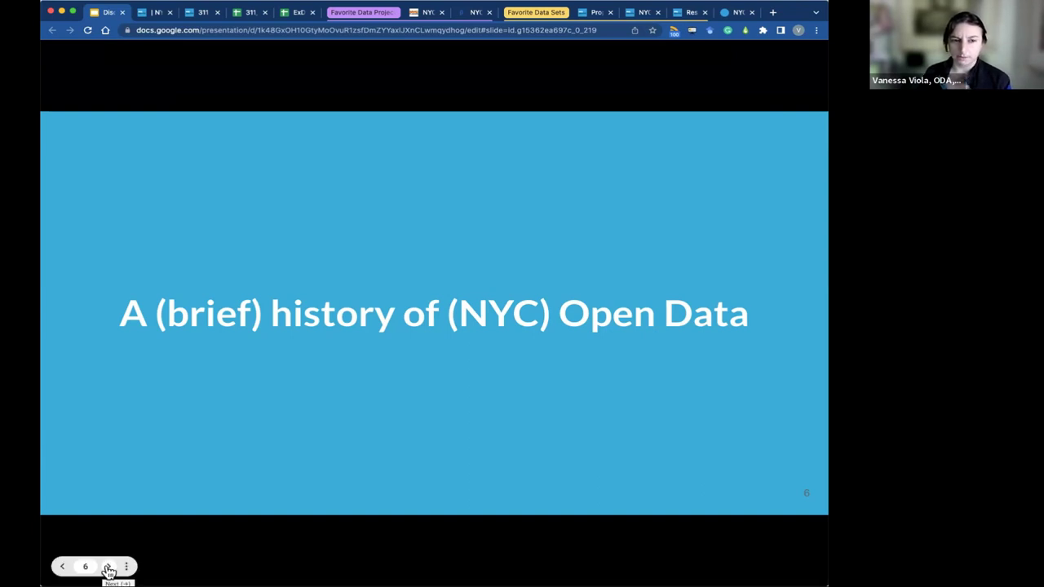
Step: Advance to slide 7, the NYC street photo labelled with datasets like Public Recycling Bins
key("Right")
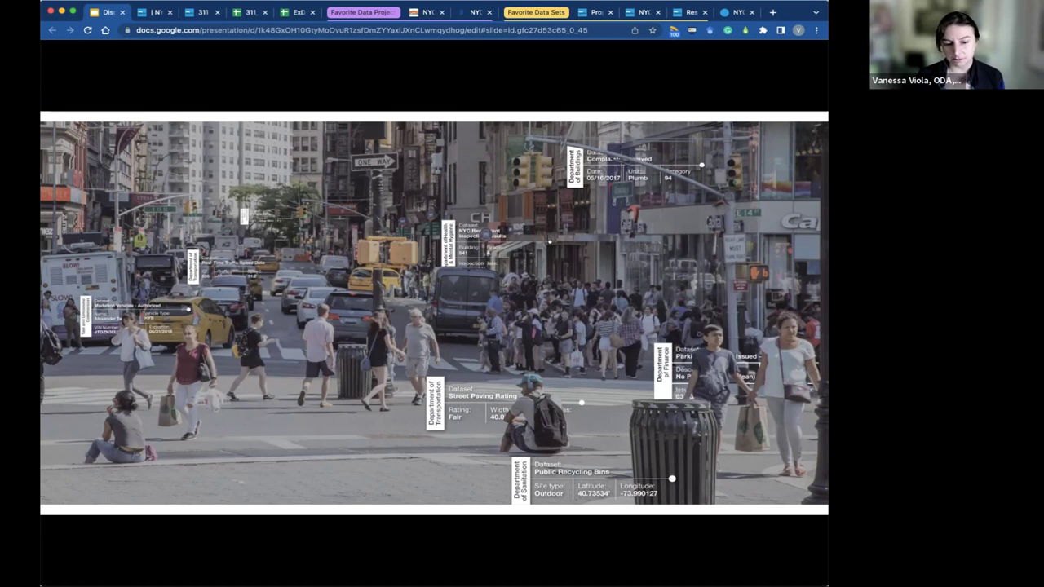
mouse_move(107, 569)
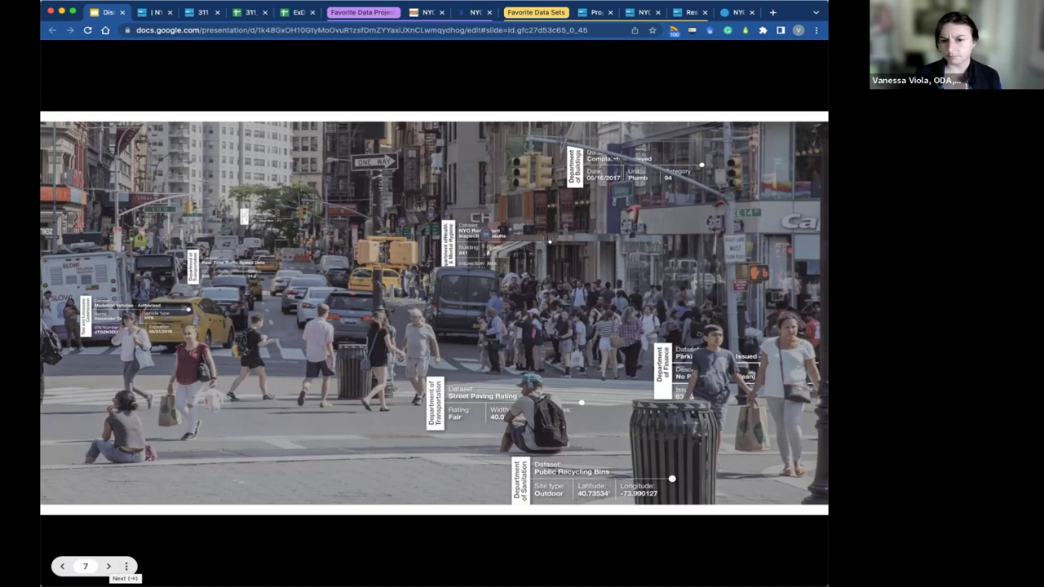
Step: Advance to slide 8, 'Late 19th and early 20th century', showing The City Record
left_click(116, 566)
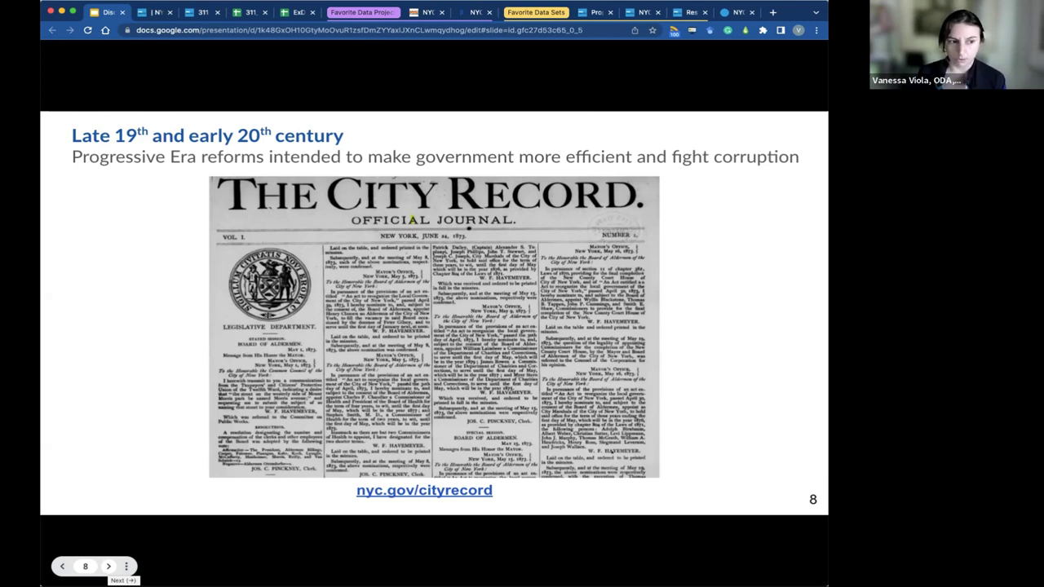
Step: Advance through the 1960s–1970s Freedom of Information slide to slide 10, '1993 Public Data Directory'
left_click(108, 566)
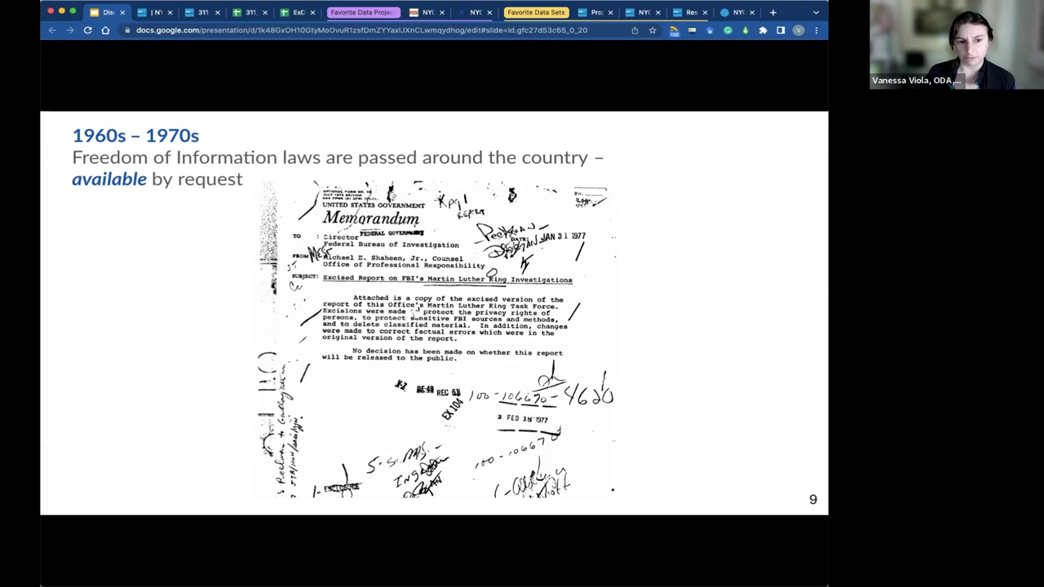
mouse_move(77, 552)
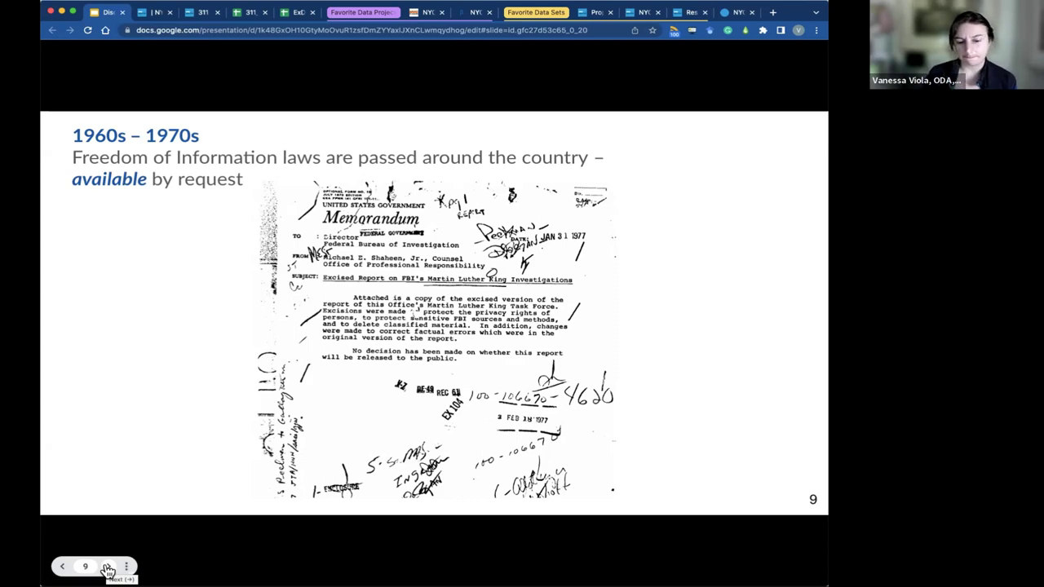
left_click(108, 567)
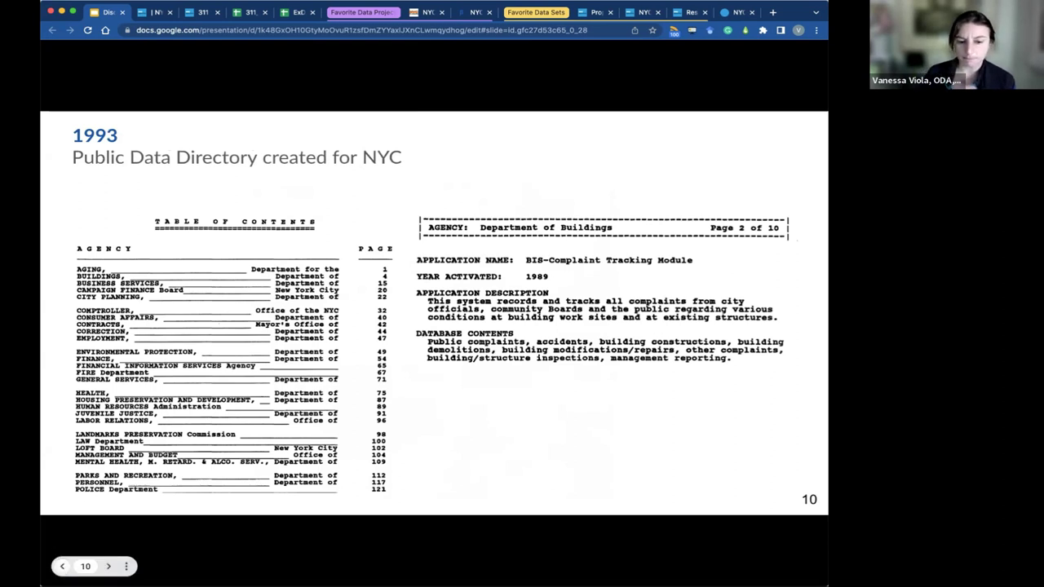
Step: Go back to slide 9, the 1960s–1970s Freedom of Information slide with the FBI memorandum
key("Left")
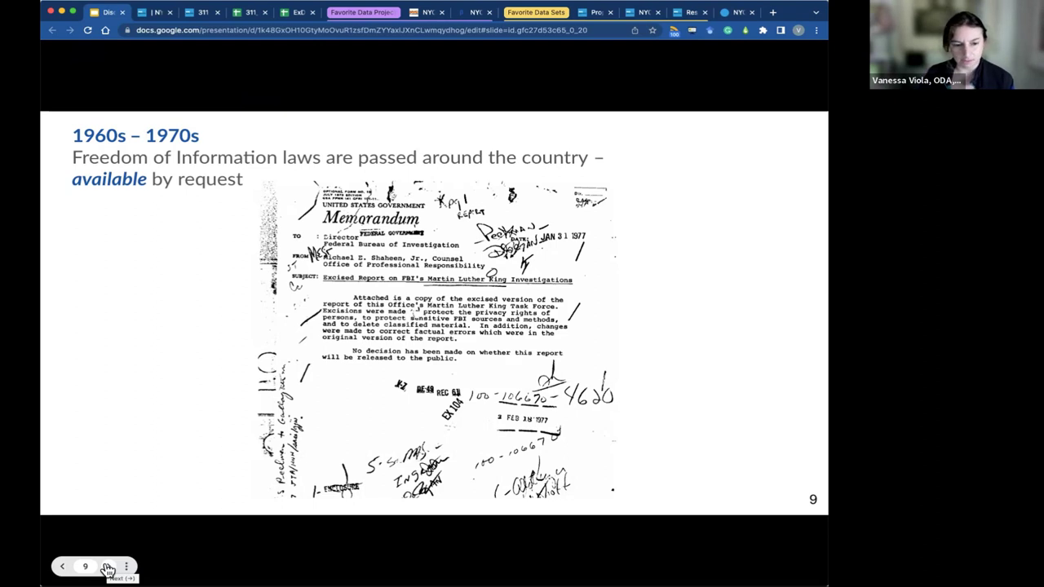
Step: Advance again to slide 10, the 1993 Public Data Directory with the Department of Buildings entry
left_click(108, 566)
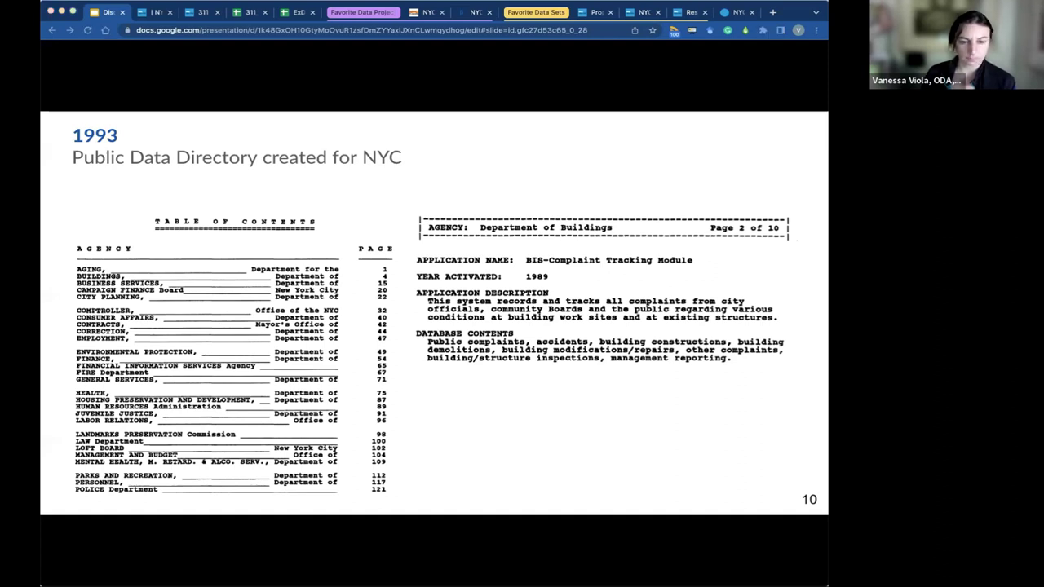
Step: Advance to slide 11, '2012 NYC Open Data Law signed – public by default'
mouse_move(107, 566)
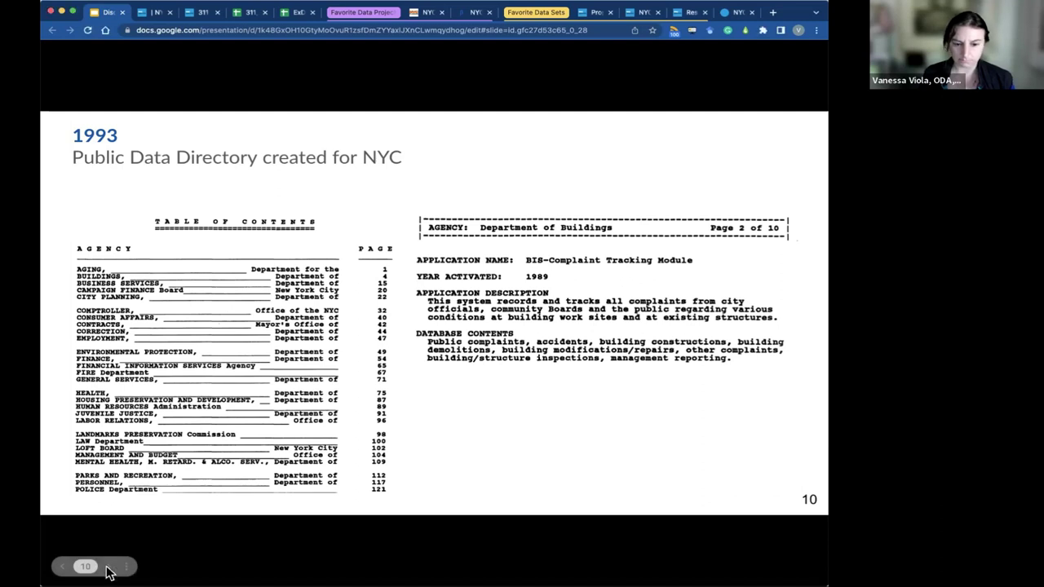
left_click(108, 568)
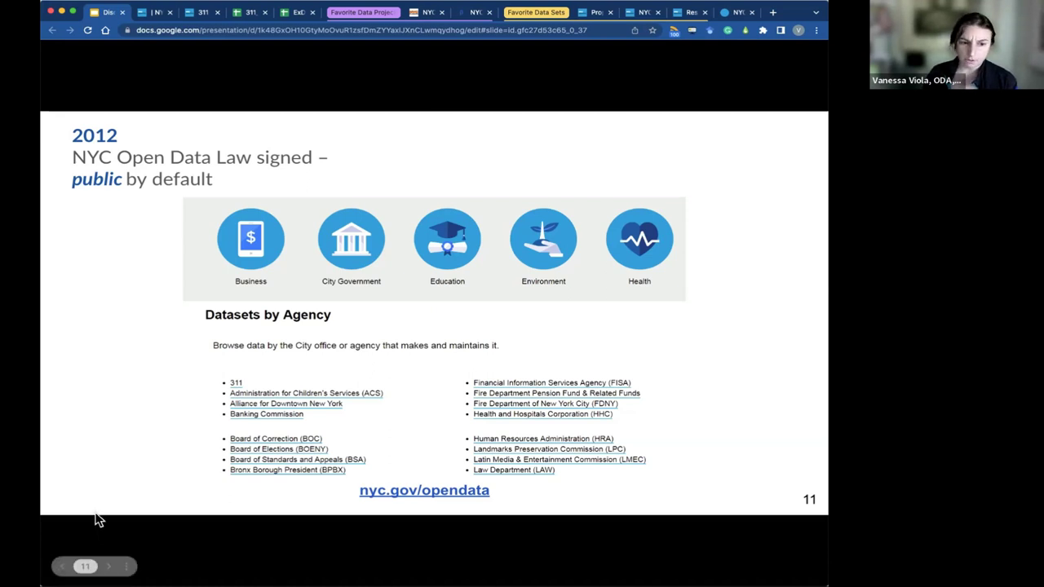
Step: Advance toward slide 12, the NYC OpenData visitor and dataset statistics slide
key("Right")
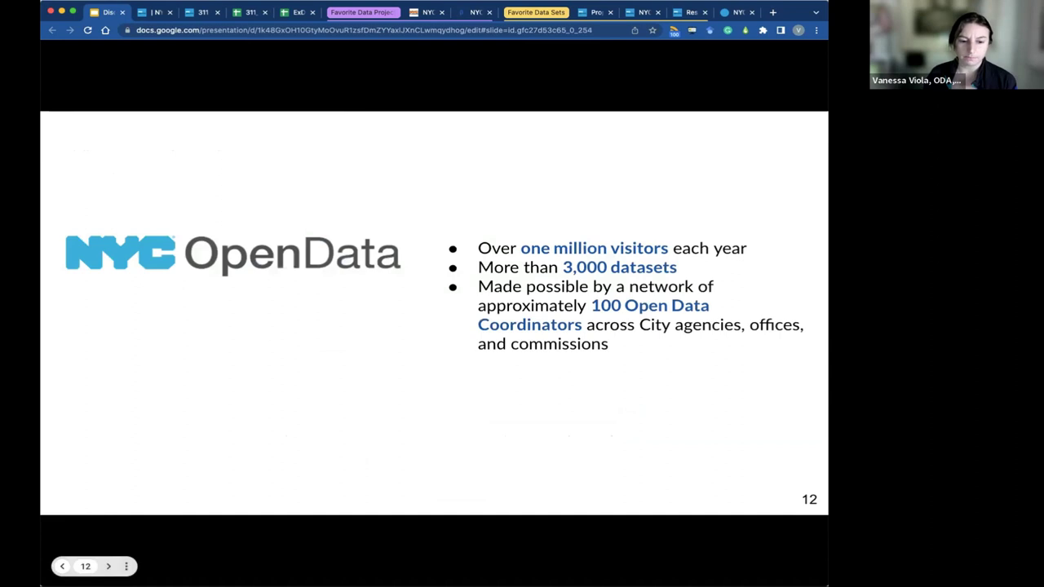
Step: Step back to the 2012 Open Data Law slide, then forward to slide 12's NYC OpenData statistics
key("Left")
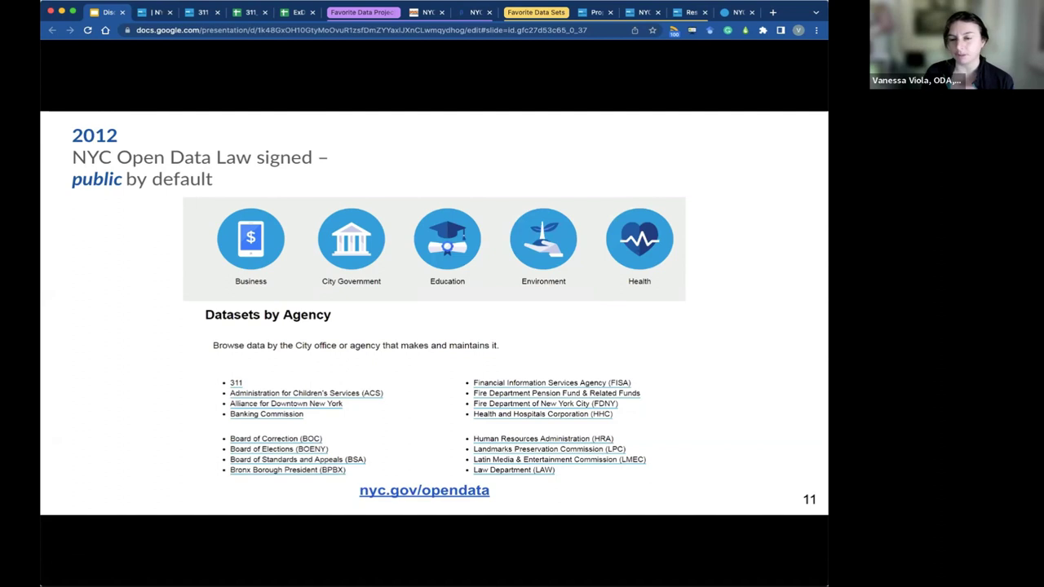
mouse_move(100, 529)
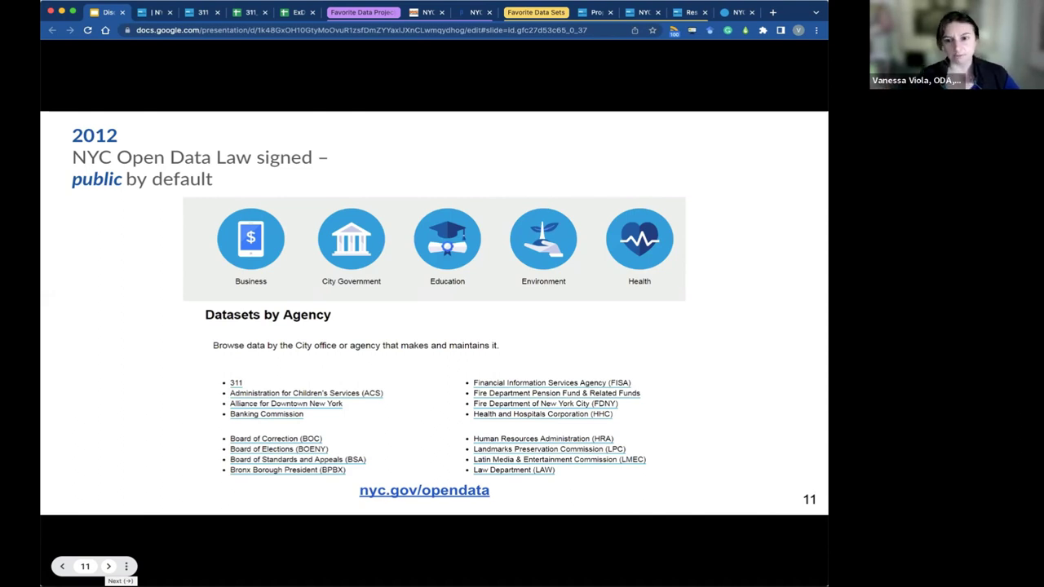
left_click(109, 566)
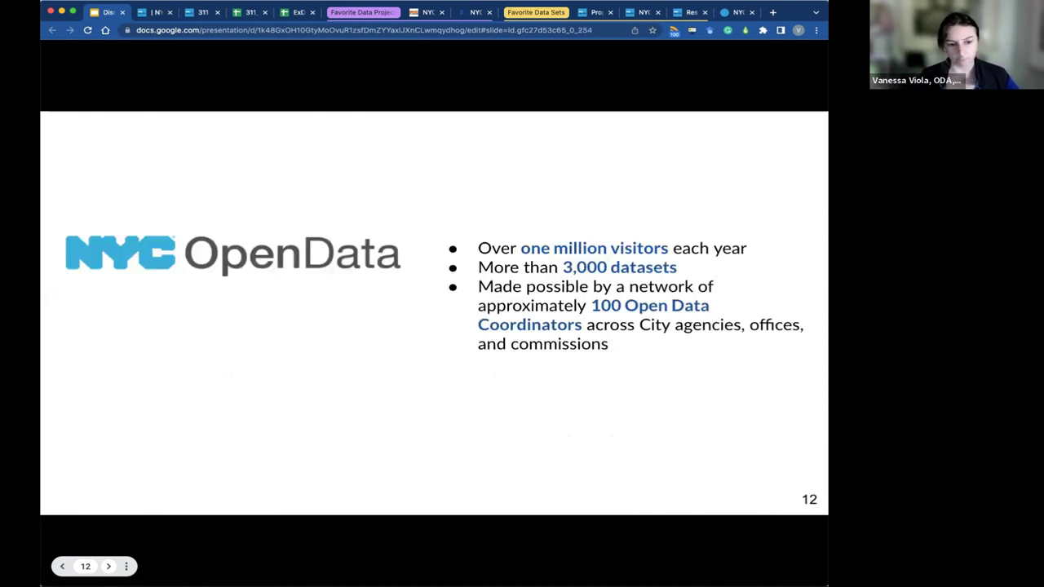
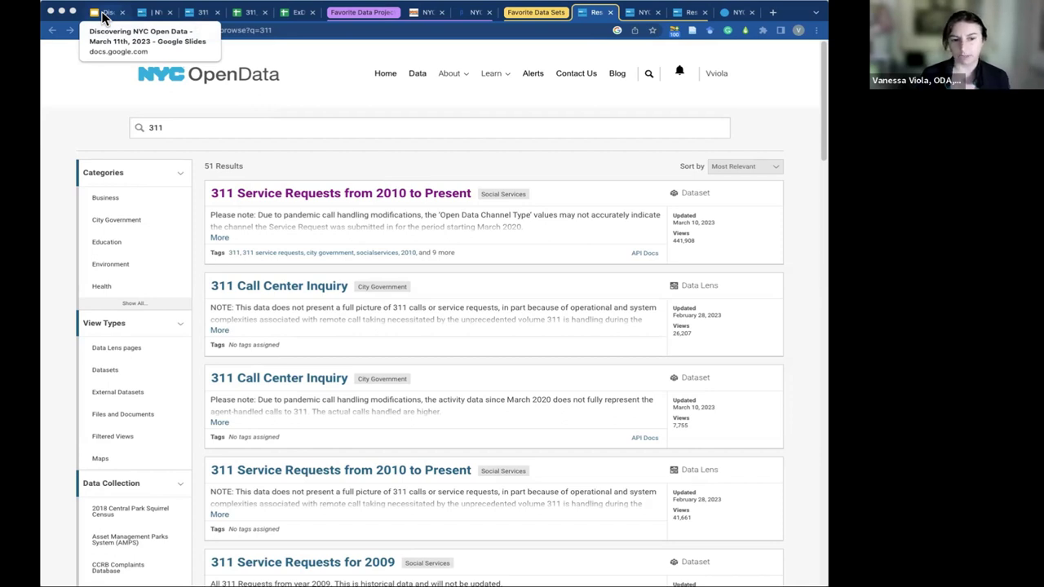
Step: Advance the slide deck from slide 17 to slide 19, the NYC OpenData 311 search results
left_click(103, 13)
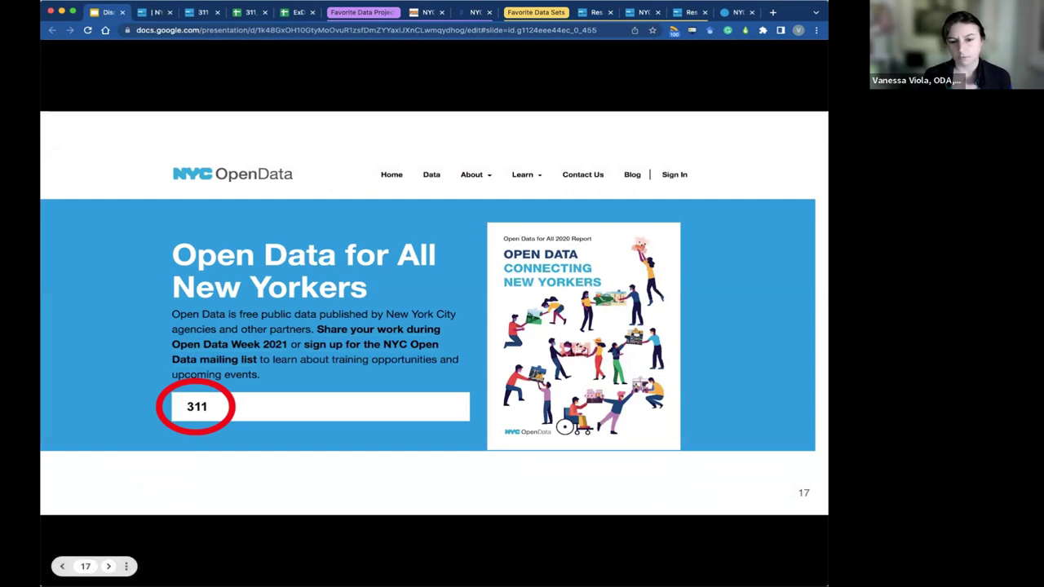
left_click(108, 566)
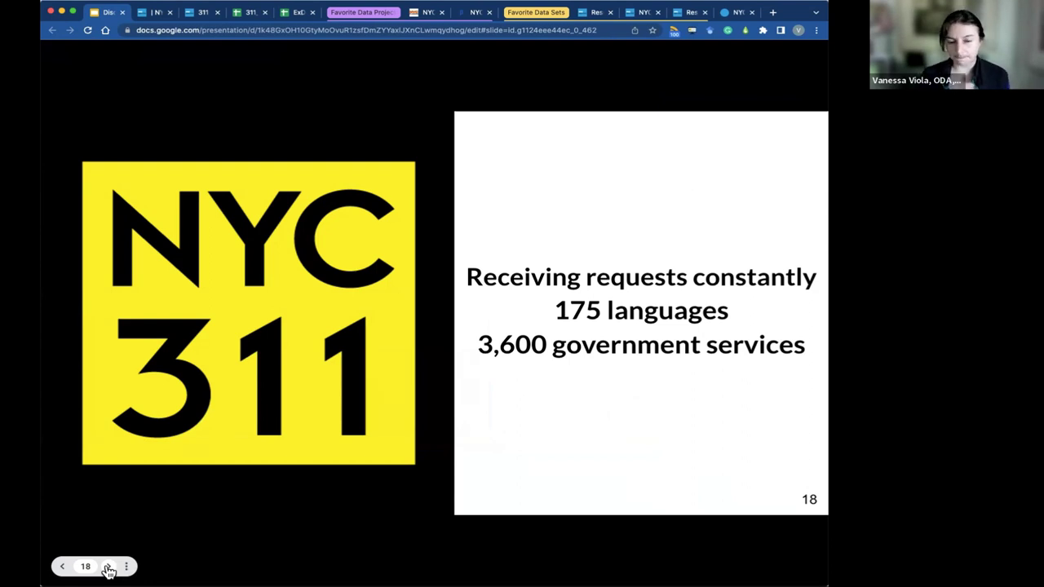
left_click(109, 567)
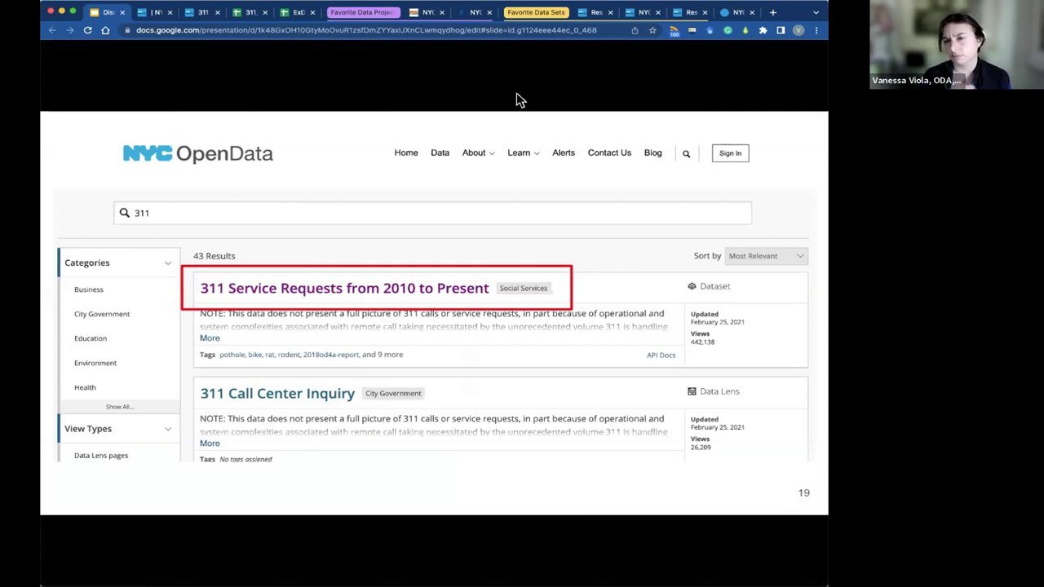
left_click(592, 13)
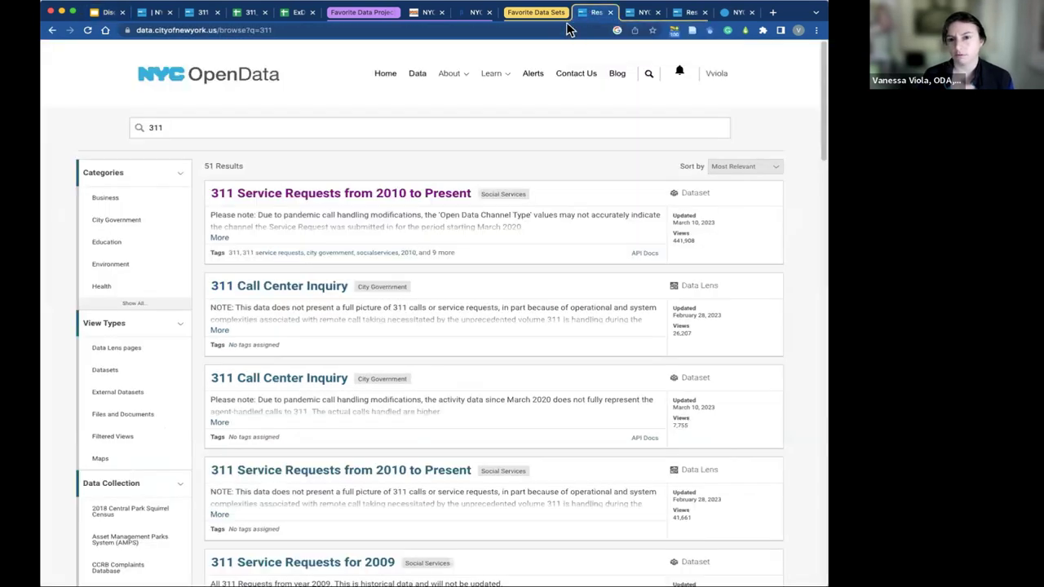
Step: Open the '311 Service Requests from 2010 to Present' dataset page and select its web address
left_click(384, 194)
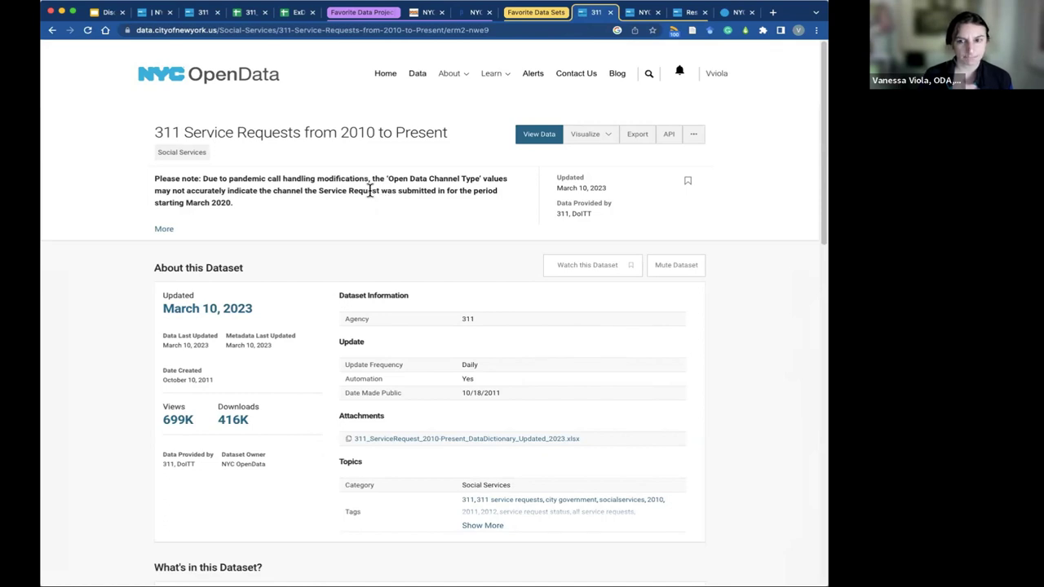
left_click(317, 30)
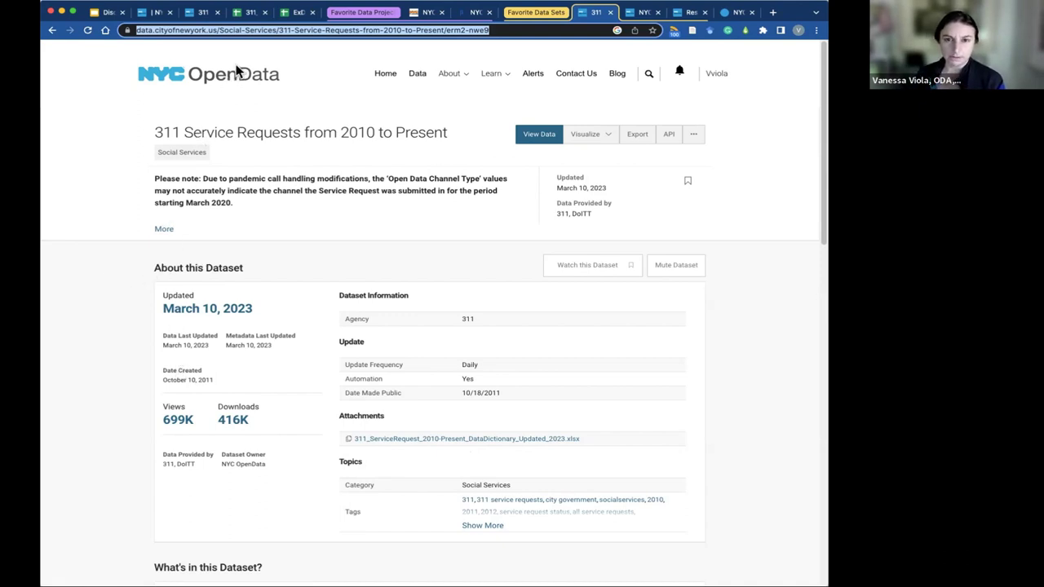
Step: In the 311 data dictionary, step through column A entries from Column Name down to Status
left_click(246, 13)
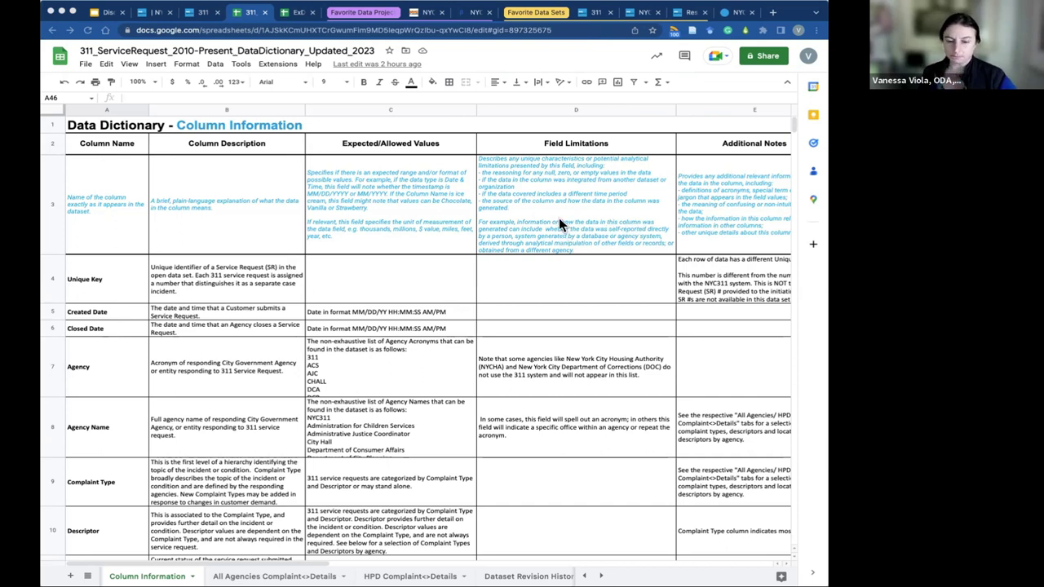
left_click(95, 238)
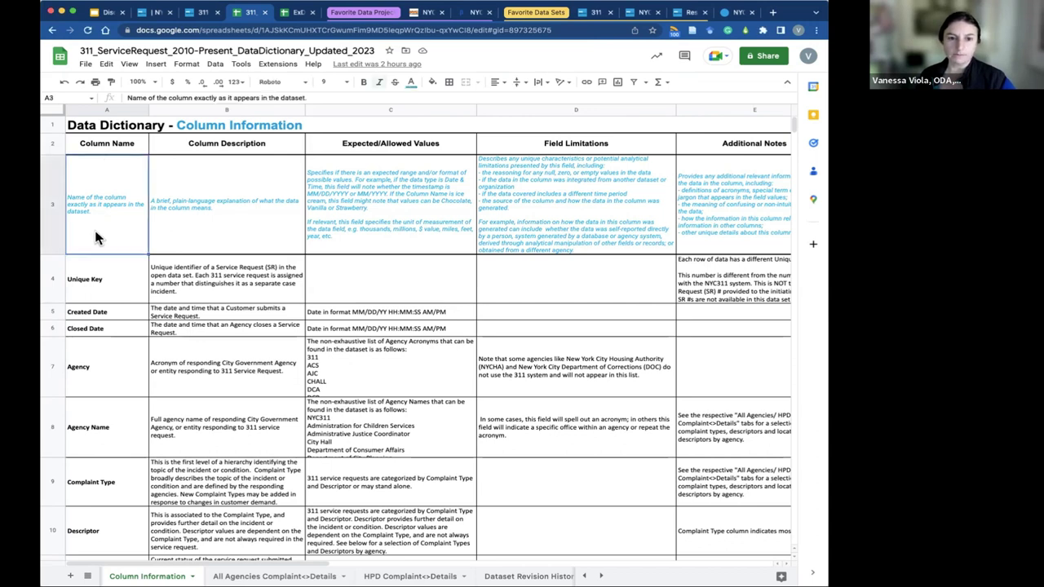
key("Down")
key("Down")
key("Down")
key("Down")
key("Down")
key("Down")
key("Down")
key("Down")
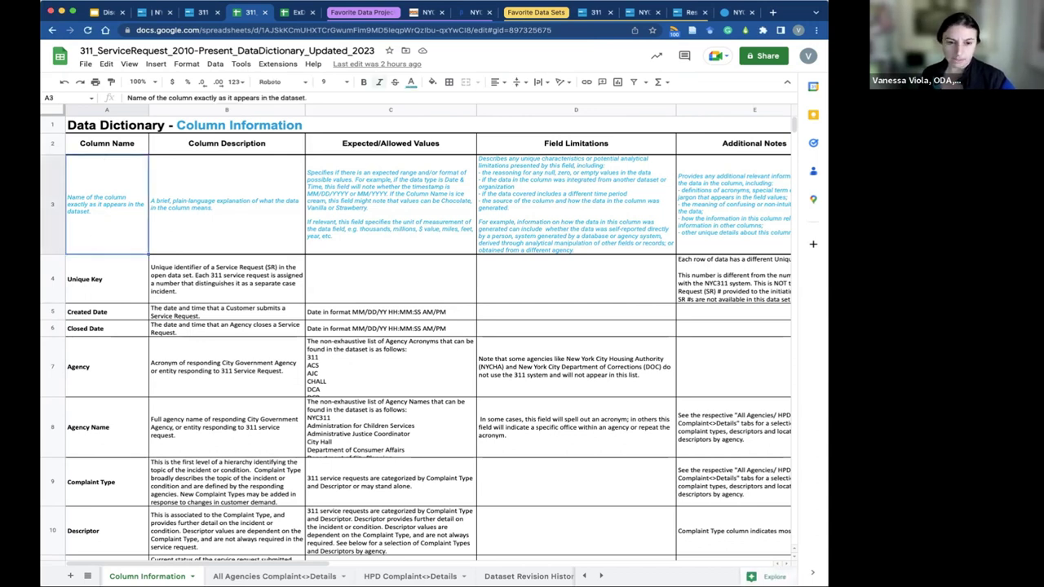
key("Down")
key("Up")
key("Up")
key("Up")
key("Down")
key("Down")
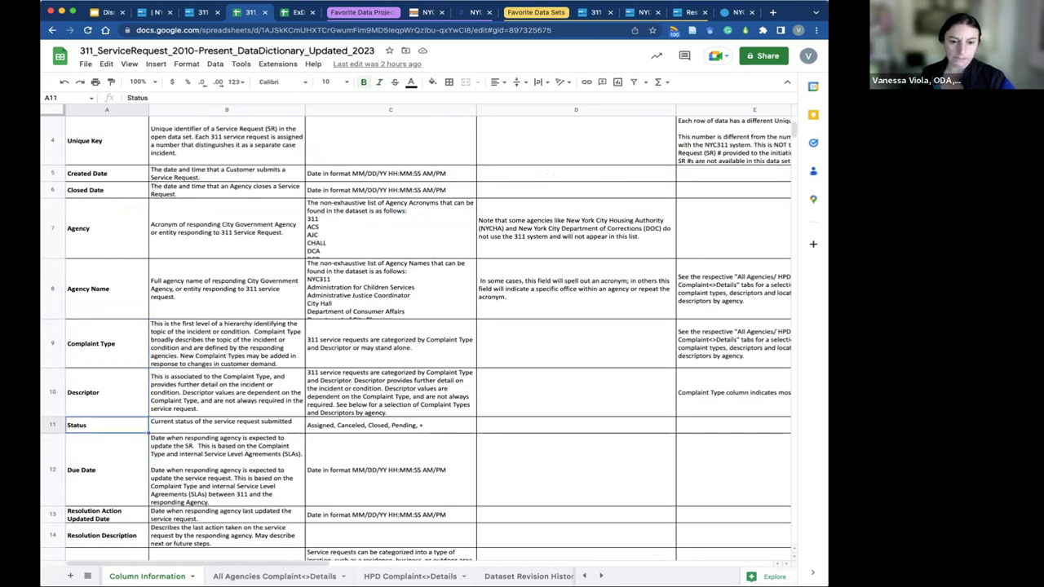
key("Up")
key("Up")
key("Up")
key("Down")
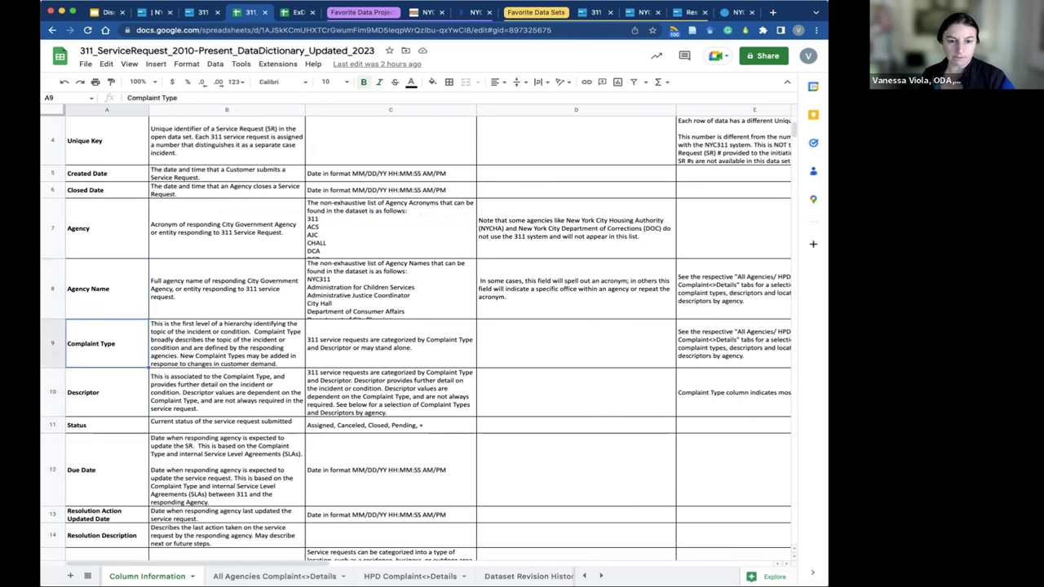
key("Up")
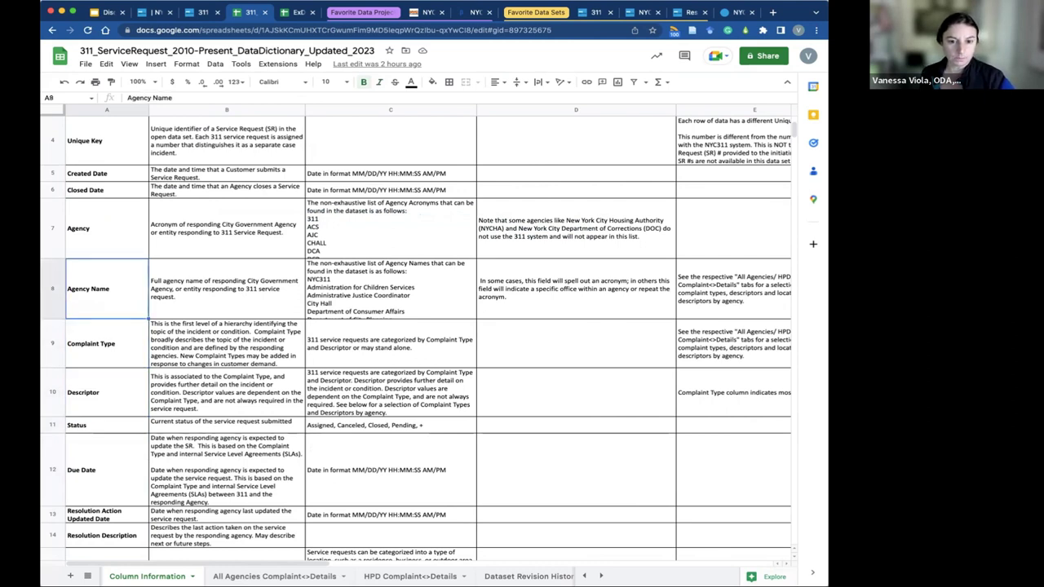
key("Up")
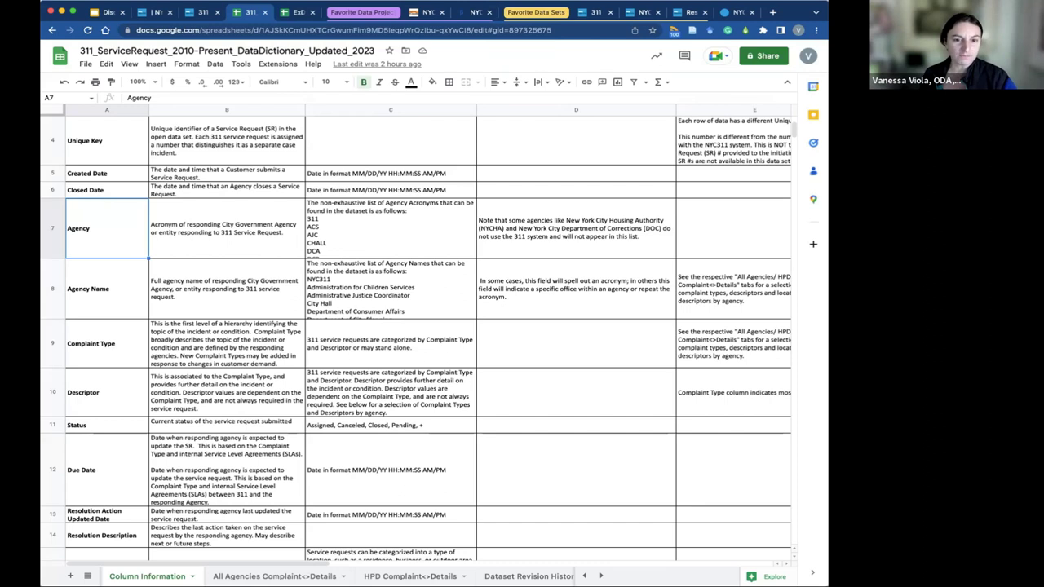
Step: Review the Agency Name and Agency entries, finishing on the All Agencies Complaint<>Details sheet
left_click(106, 289)
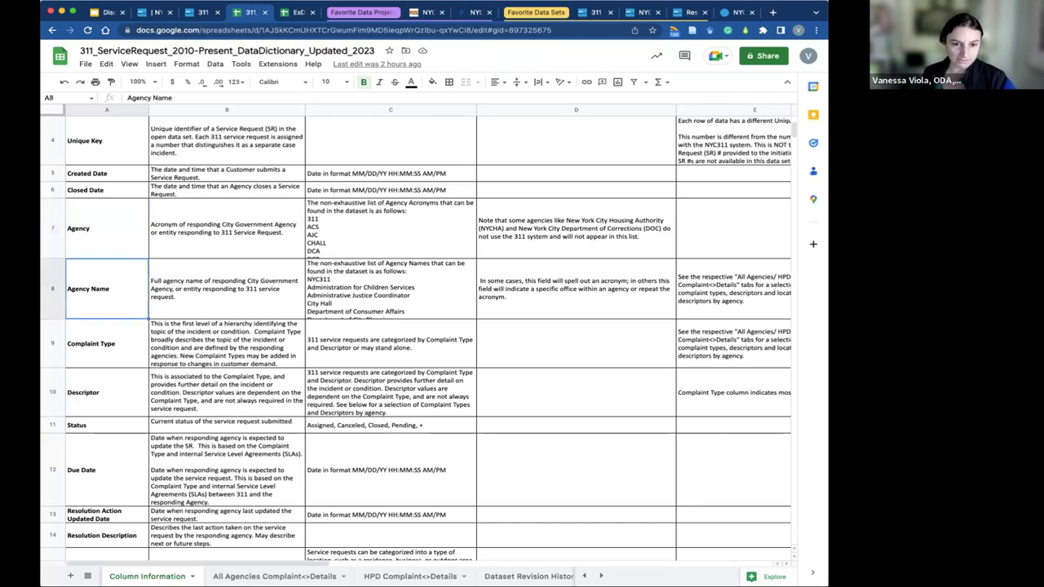
left_click(106, 228)
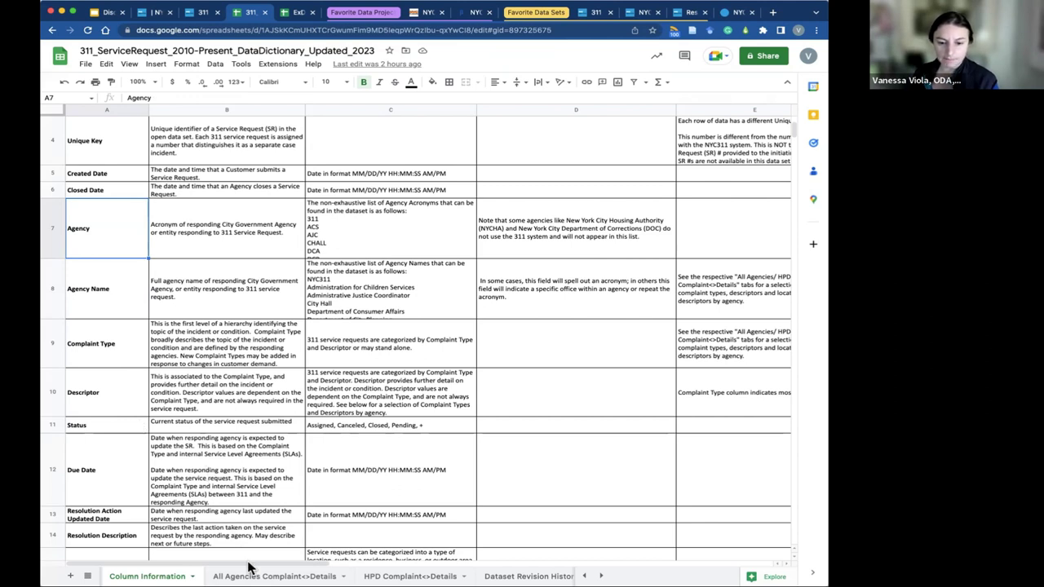
left_click(274, 576)
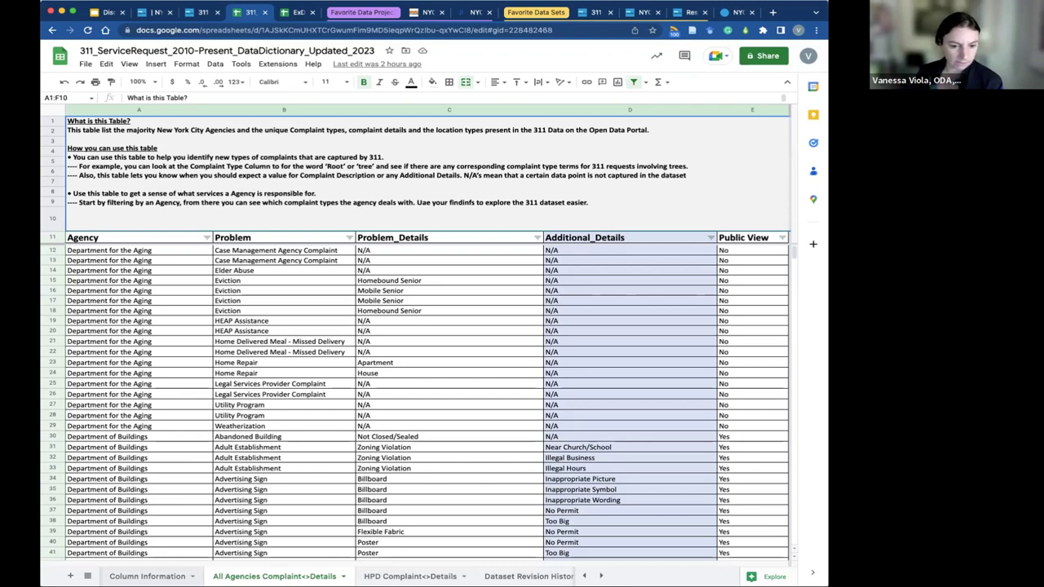
Step: Show the Dataset Revision History sheet with its 10/10/2011 and 3/6/2023 entries
left_click(151, 576)
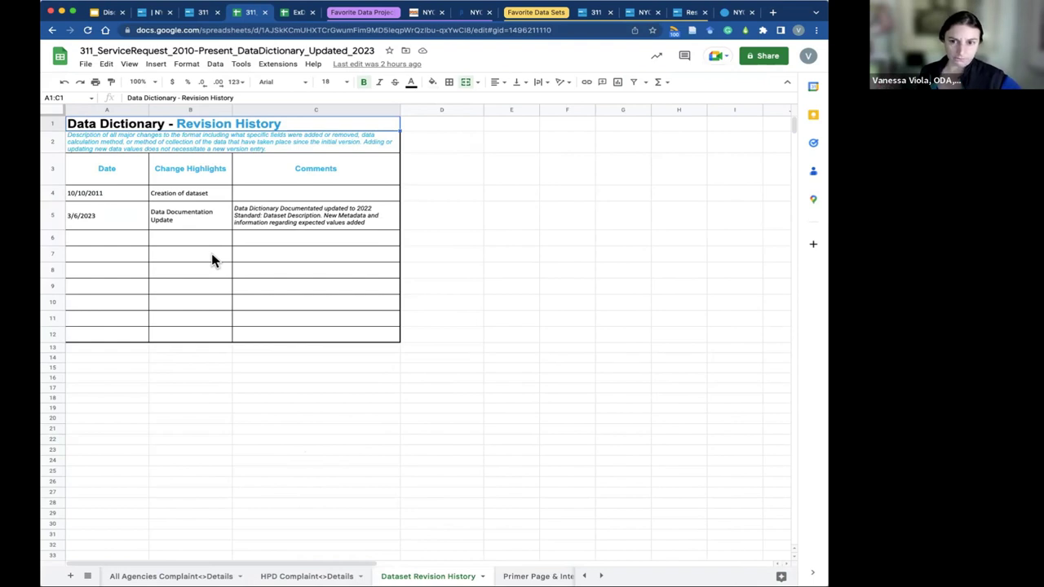
Step: Read the 3/6/2023 revision comment, then move to the HPD Complaint<>Details sheet
left_click(259, 229)
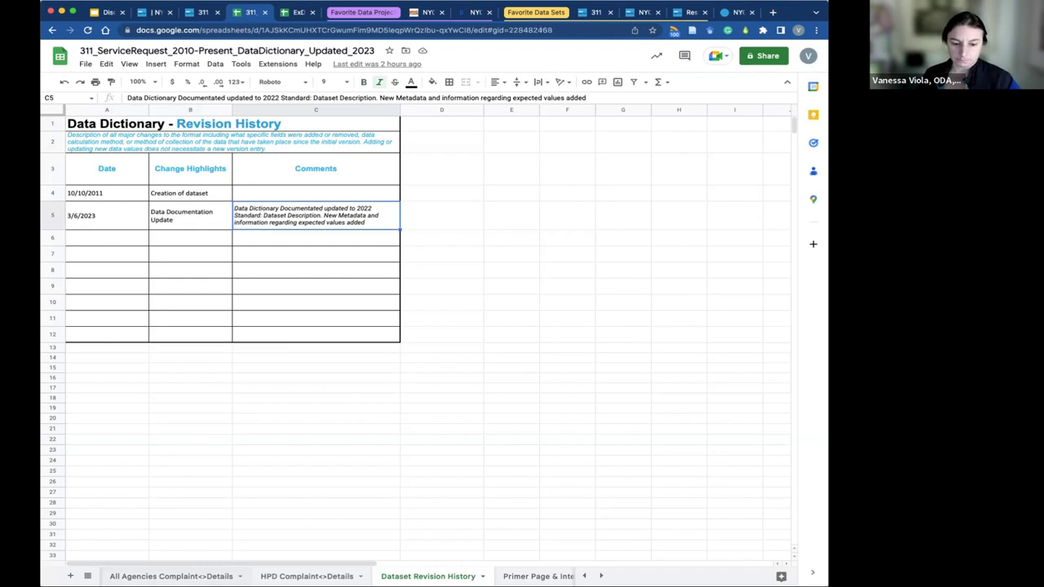
left_click(131, 574)
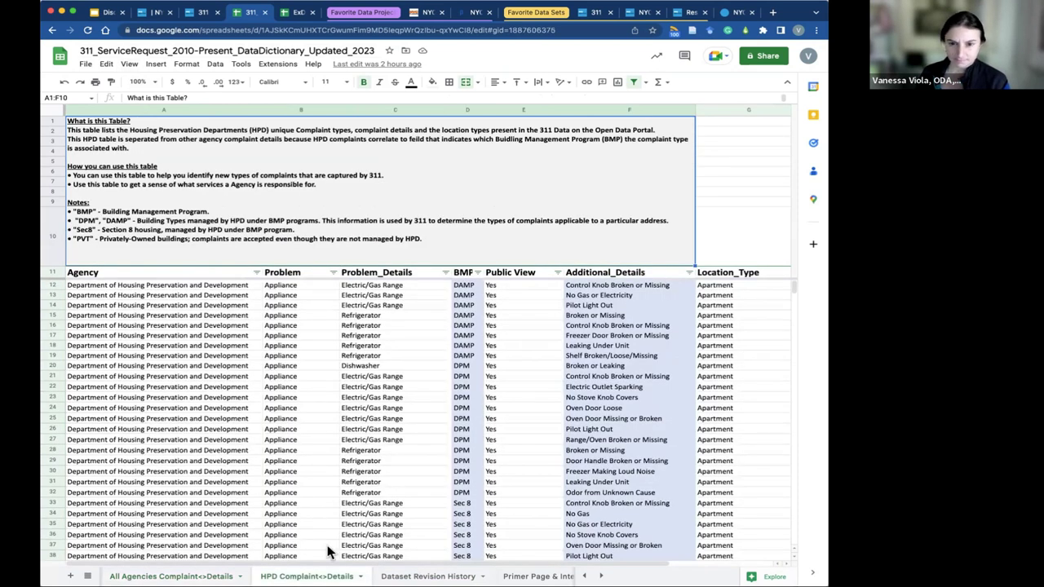
scroll(316, 429, "down", 3)
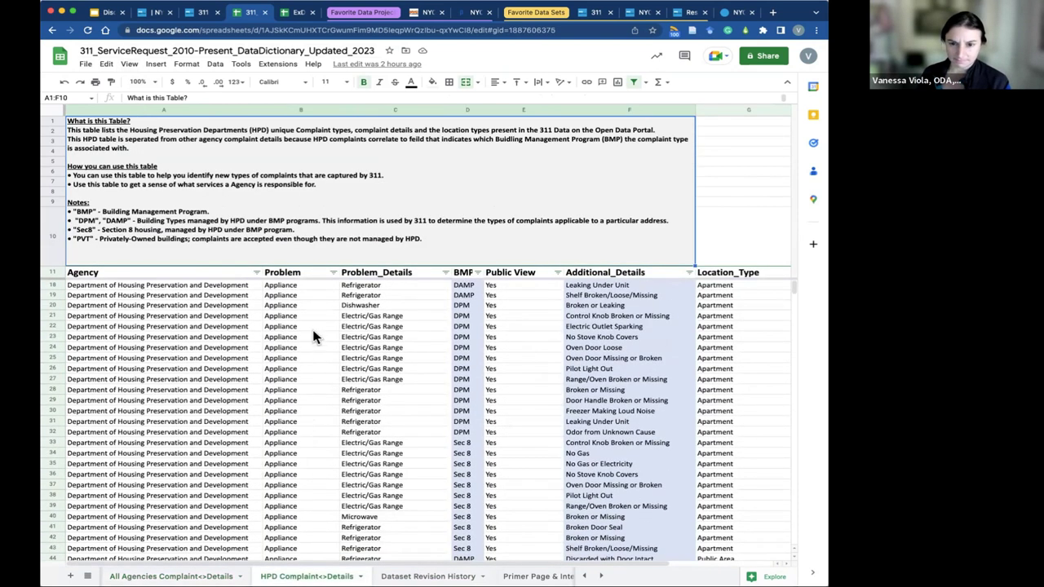
left_click(333, 273)
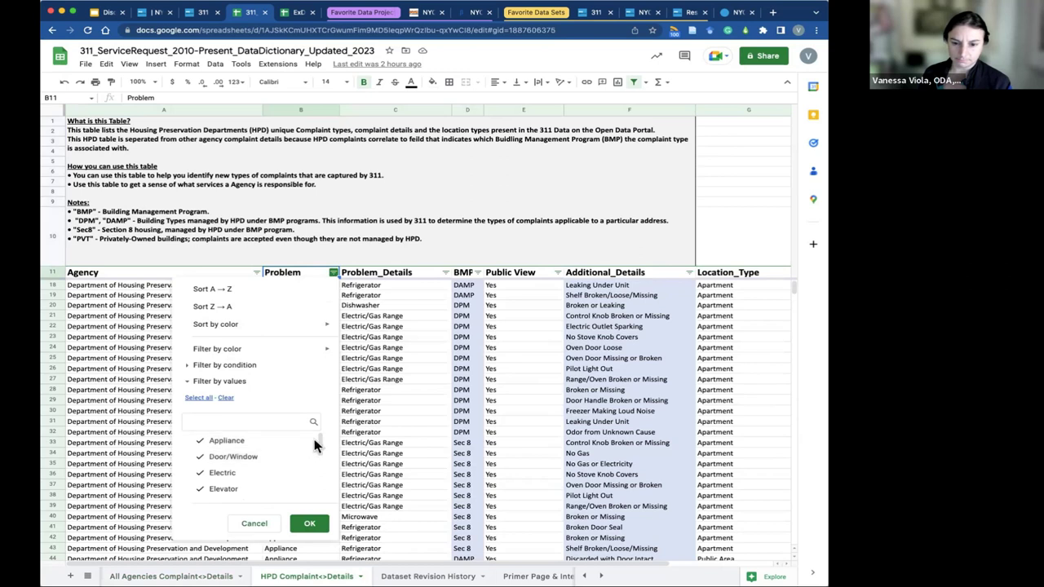
left_click_drag(318, 443, 316, 507)
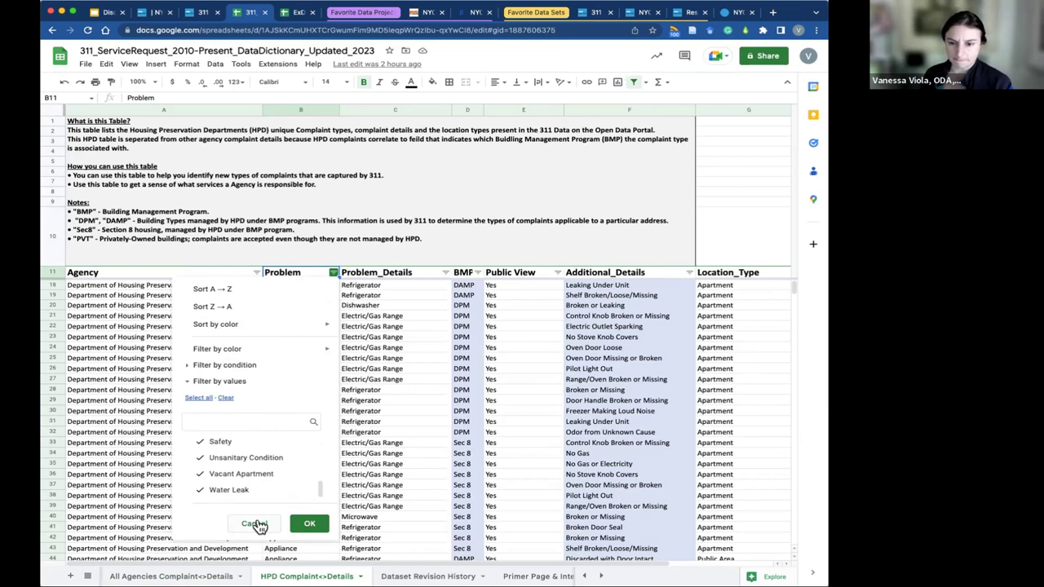
left_click(254, 524)
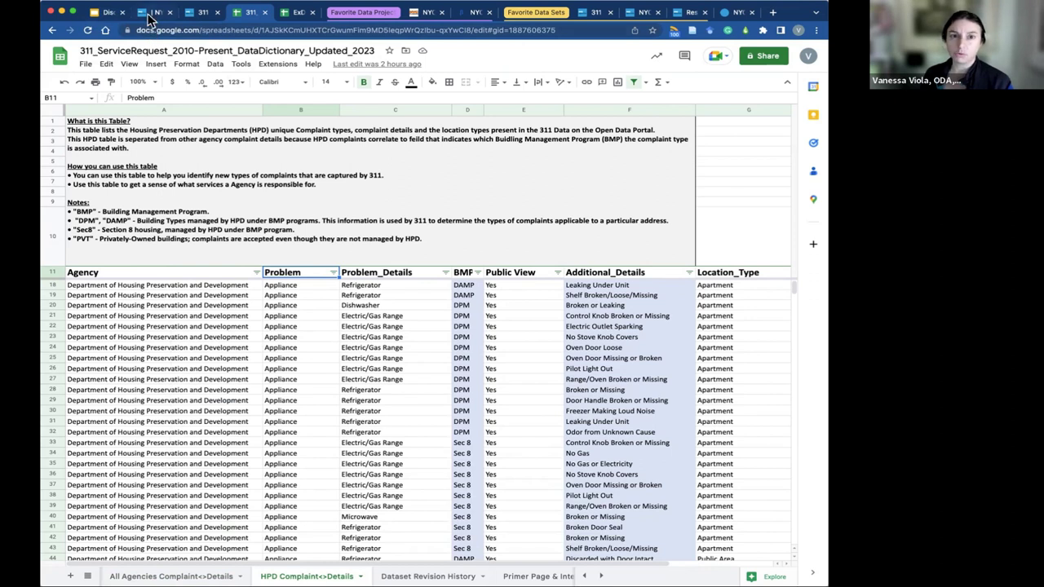
Step: Go to the 311 dataset and view its 32,487,600 rows in grid view
left_click(149, 12)
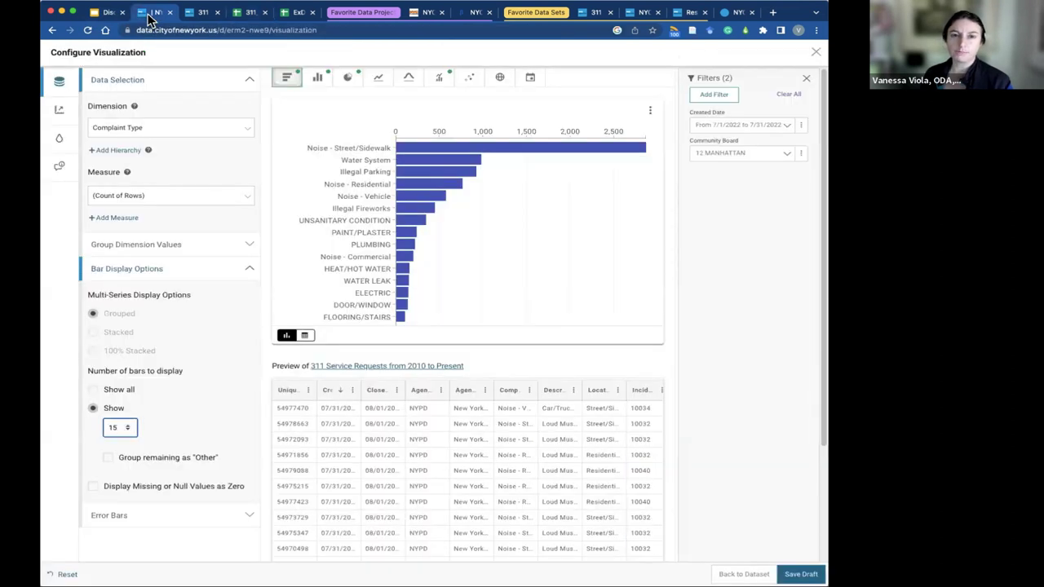
left_click(591, 14)
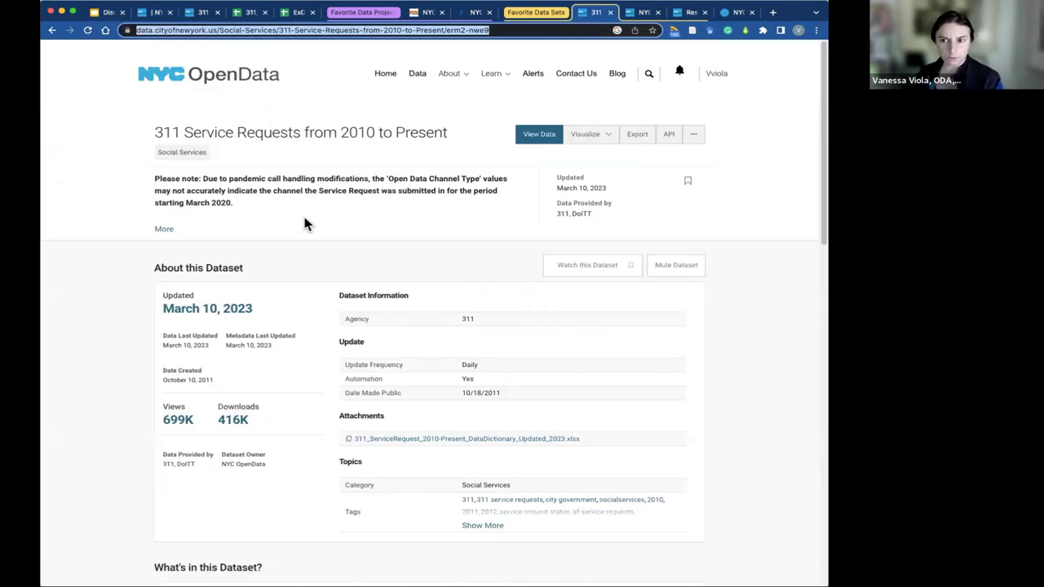
left_click(534, 140)
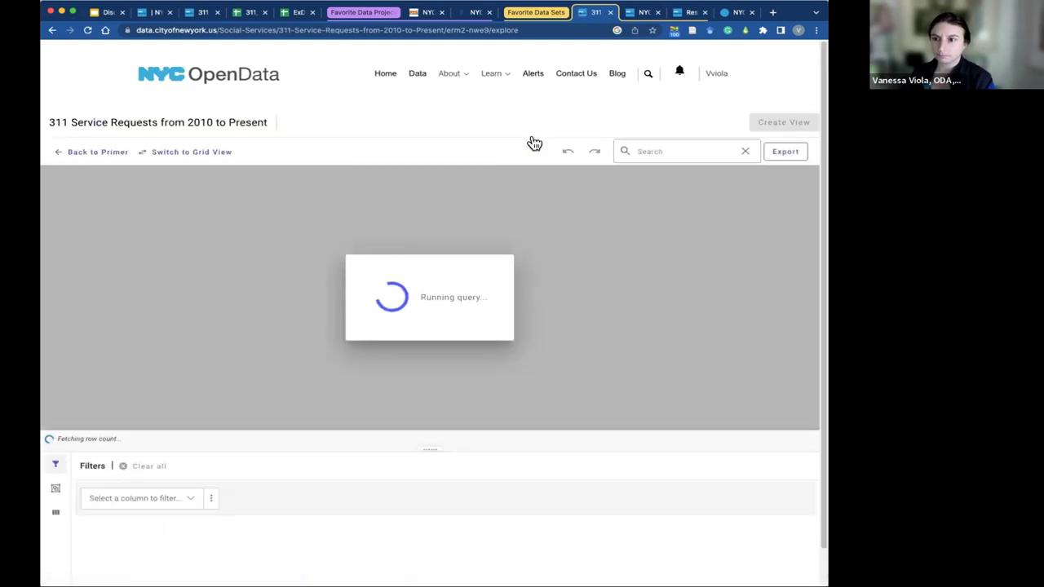
left_click(200, 153)
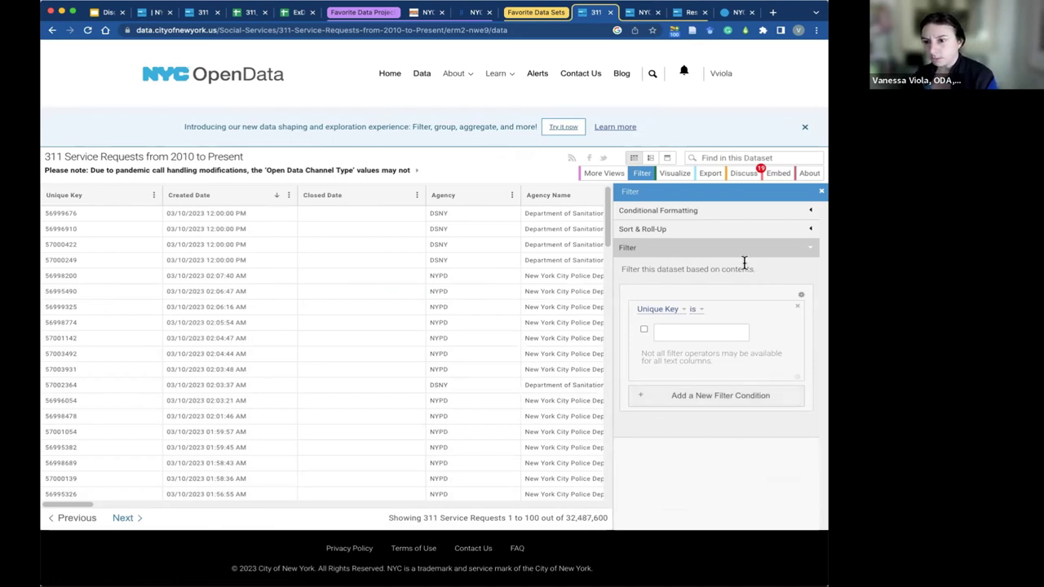
Step: Set the filter condition to Created Date with the value 01/01/2023
left_click(682, 314)
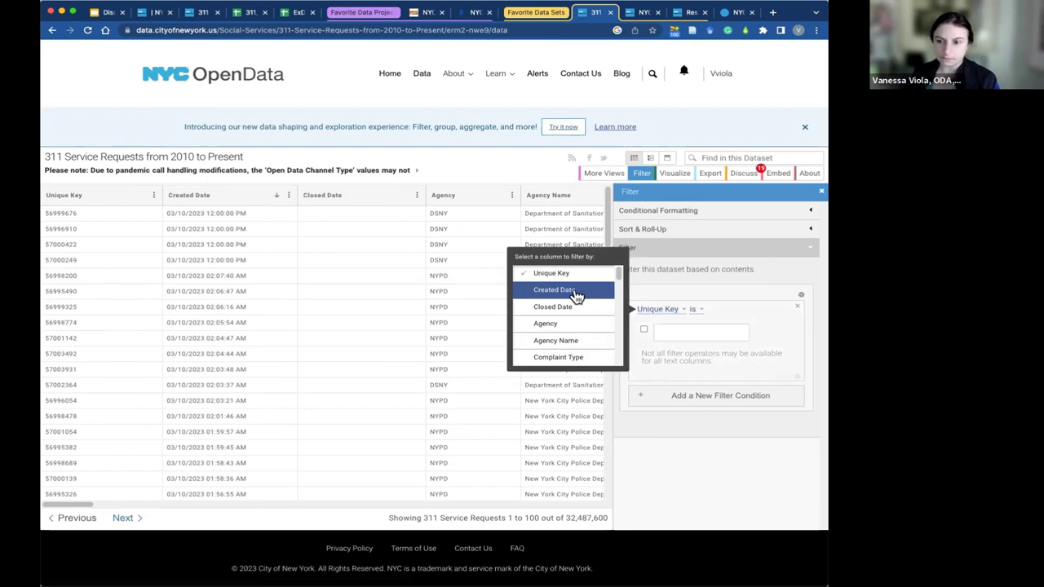
left_click(576, 294)
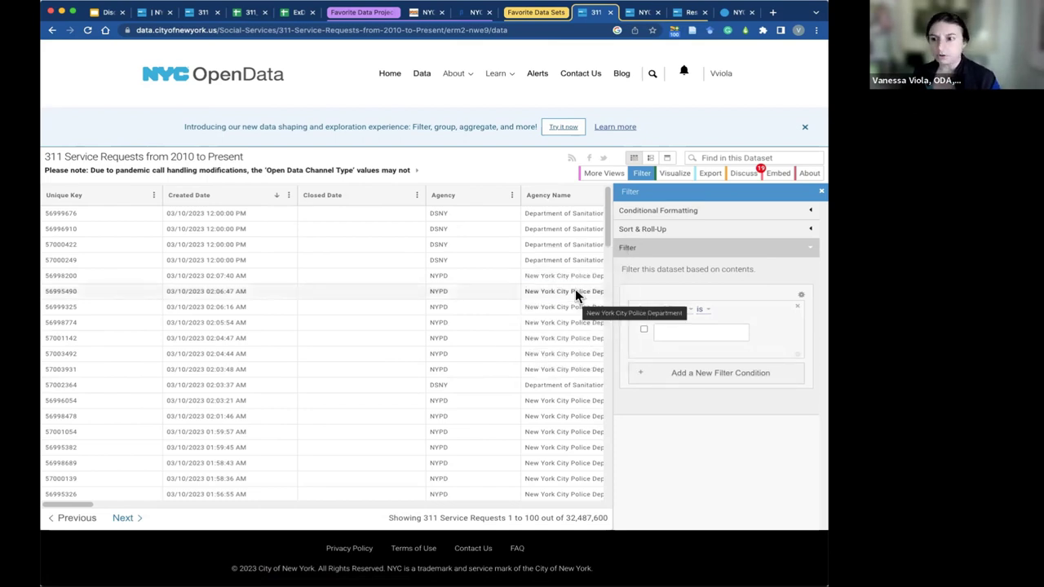
left_click(697, 329)
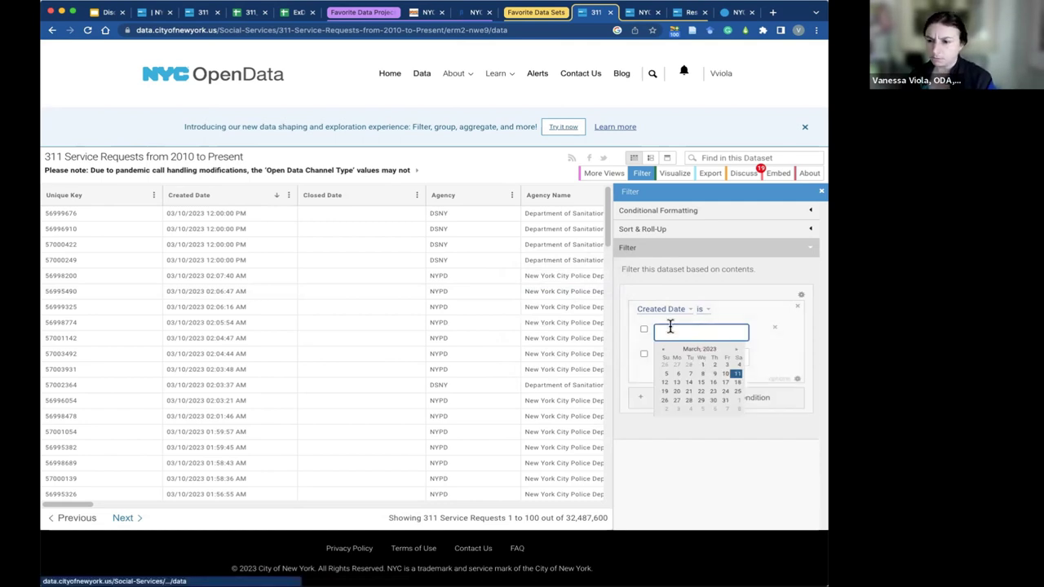
type("01/")
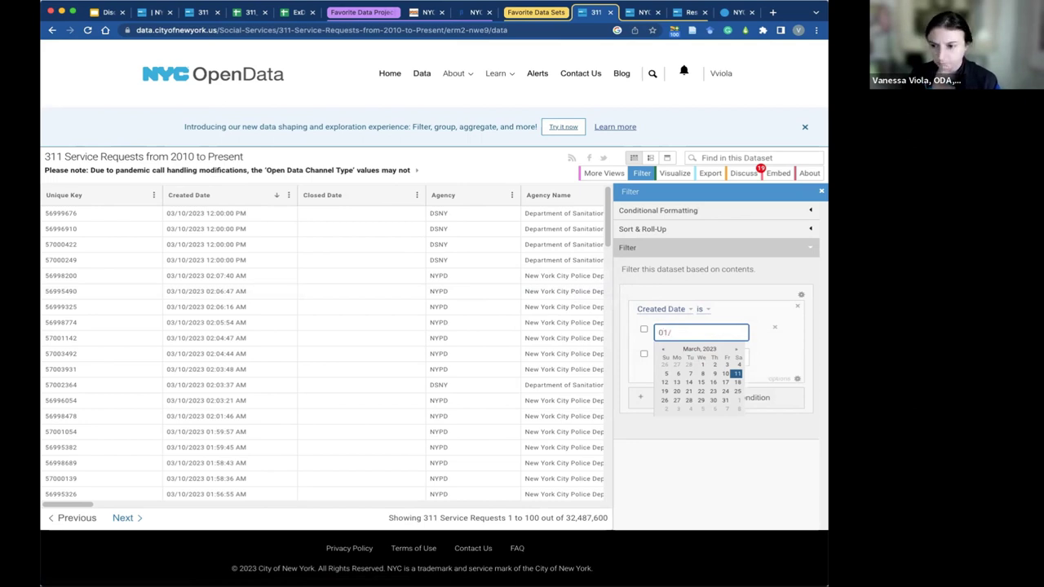
type("01/2")
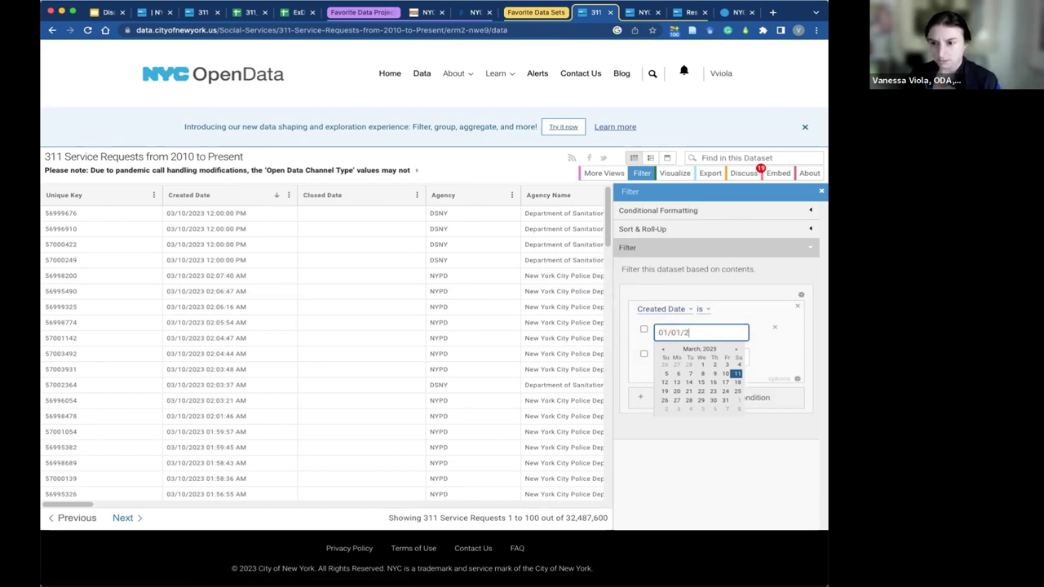
type("023")
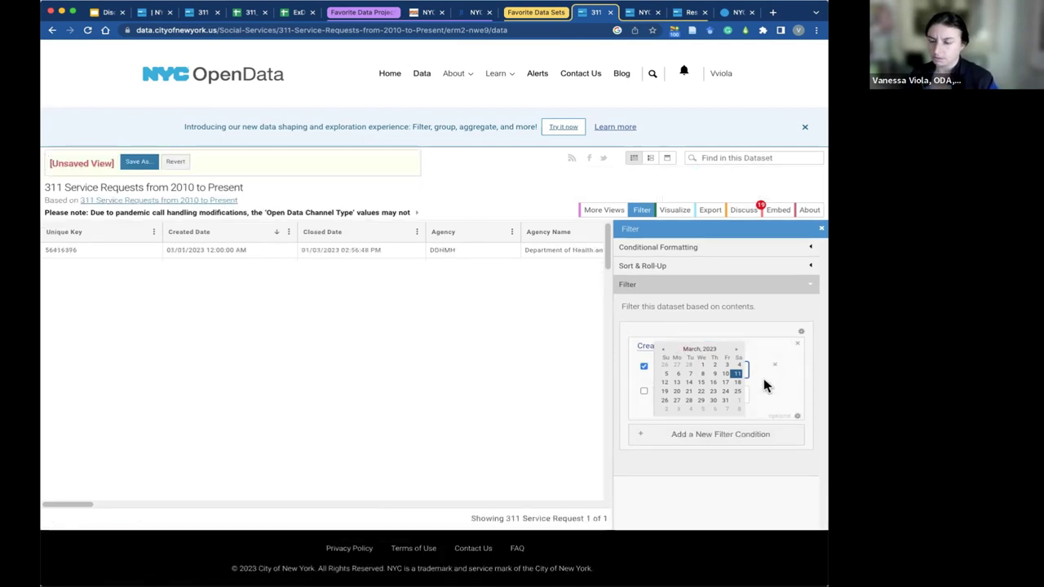
left_click(765, 386)
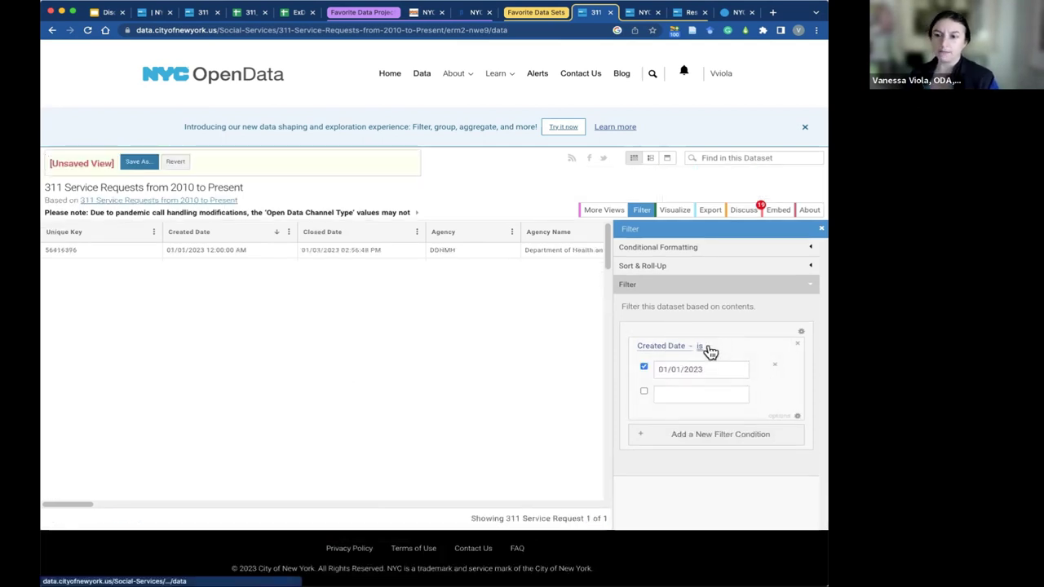
left_click(709, 351)
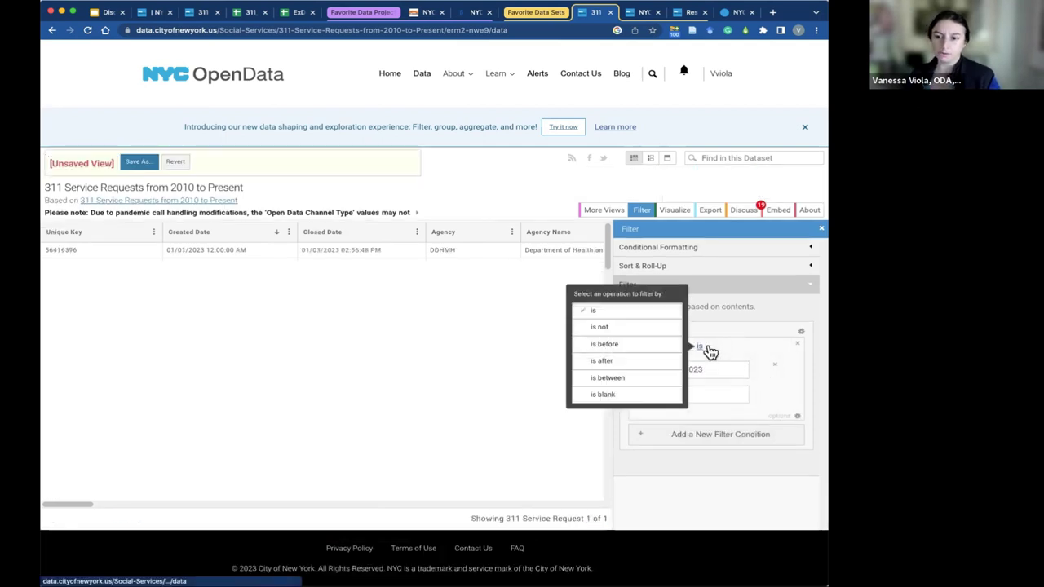
Step: Change the Created Date operator to 'is after' (539,539 rows) and add a second condition
left_click(664, 361)
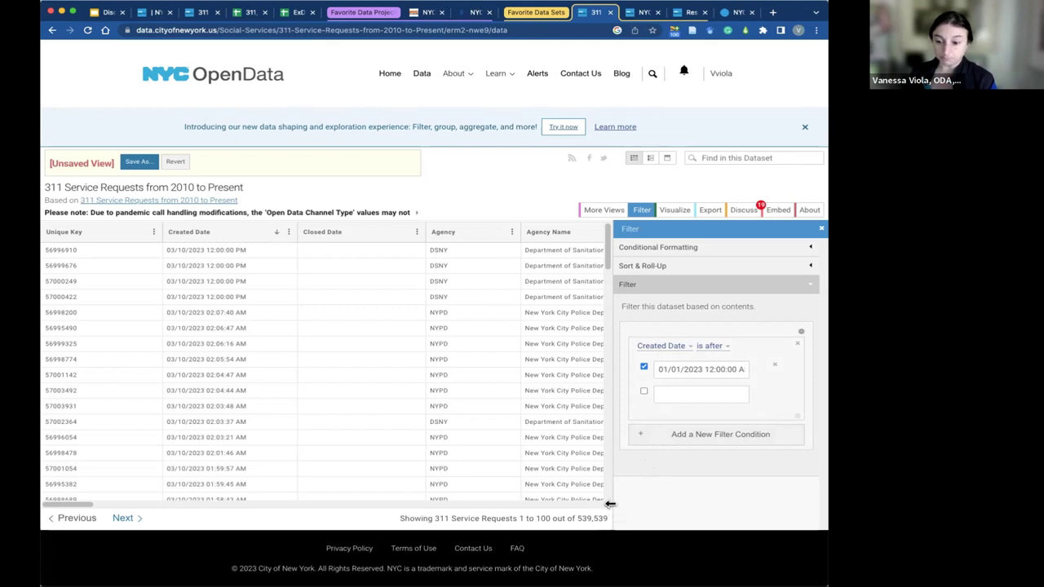
left_click(665, 391)
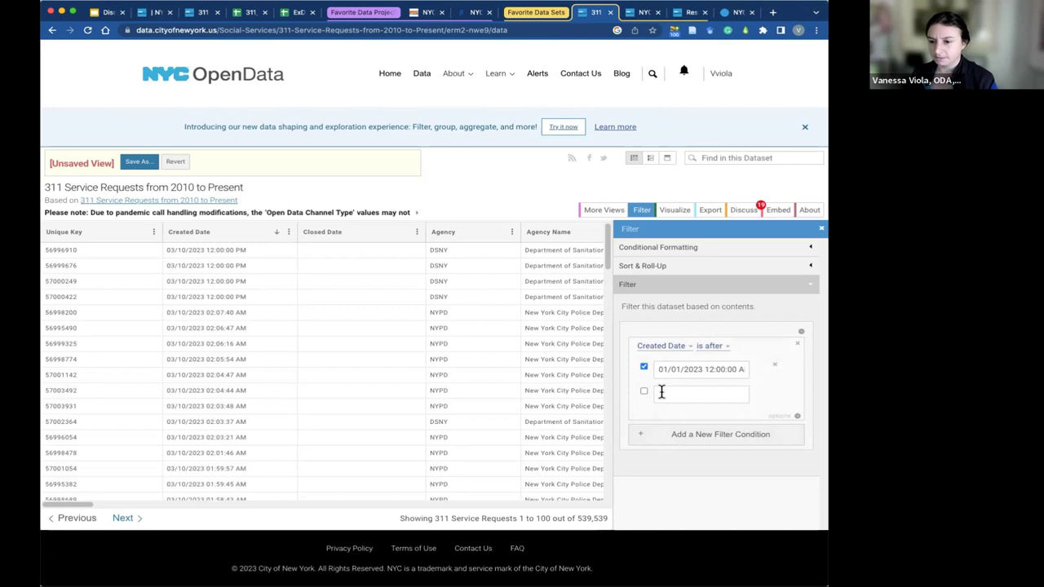
left_click(778, 412)
left_click(694, 439)
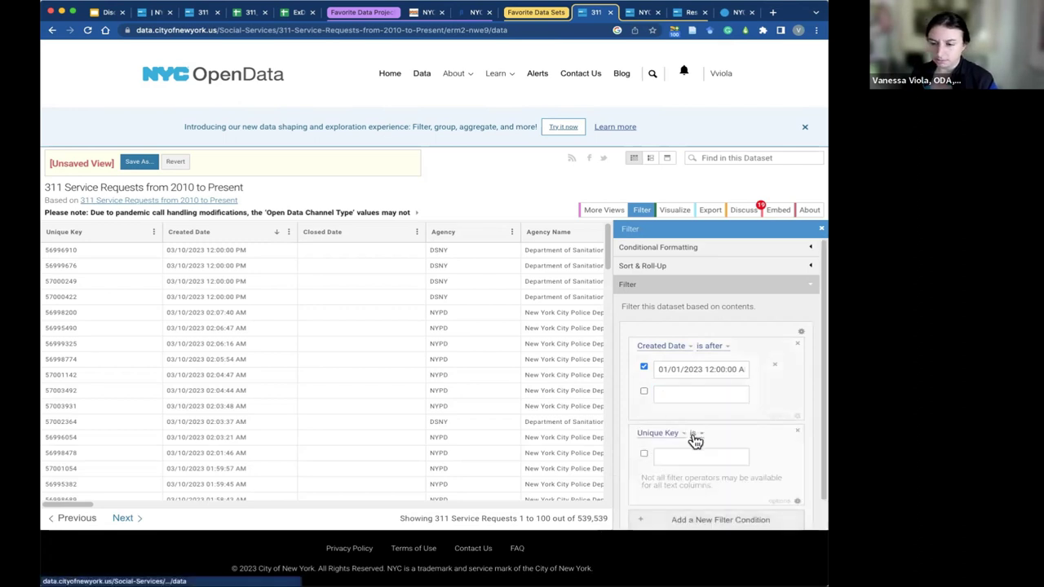
Step: Set the new condition's column to Community Board and begin entering its value
scroll(693, 438, "down", 1)
left_click(681, 403)
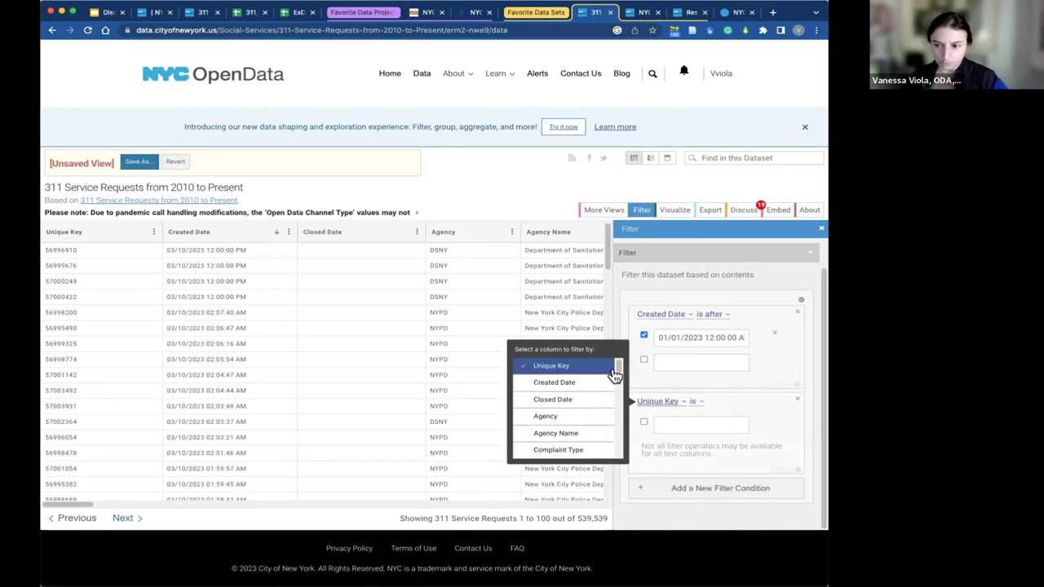
left_click_drag(617, 375, 611, 419)
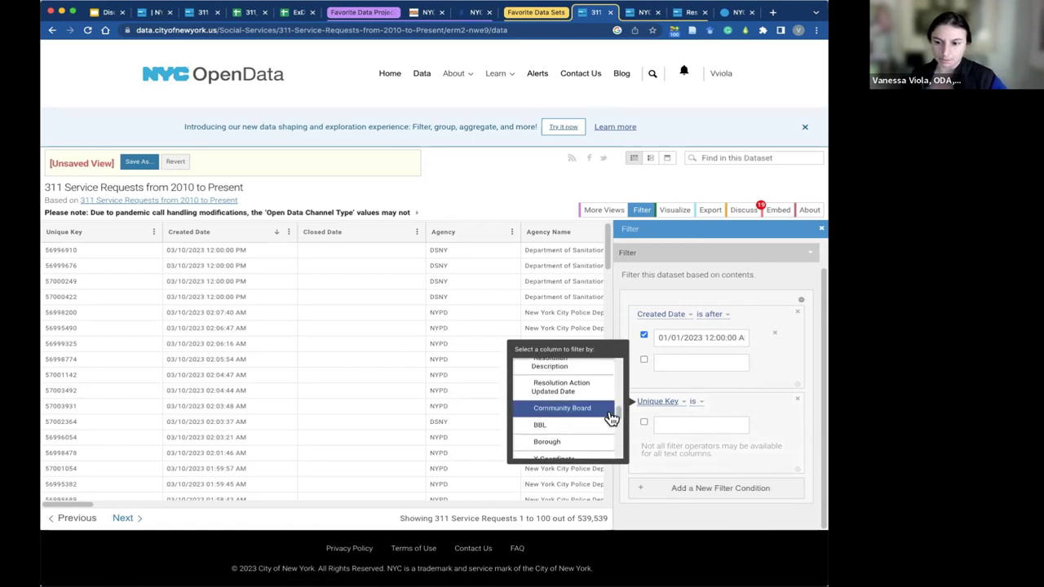
left_click(588, 410)
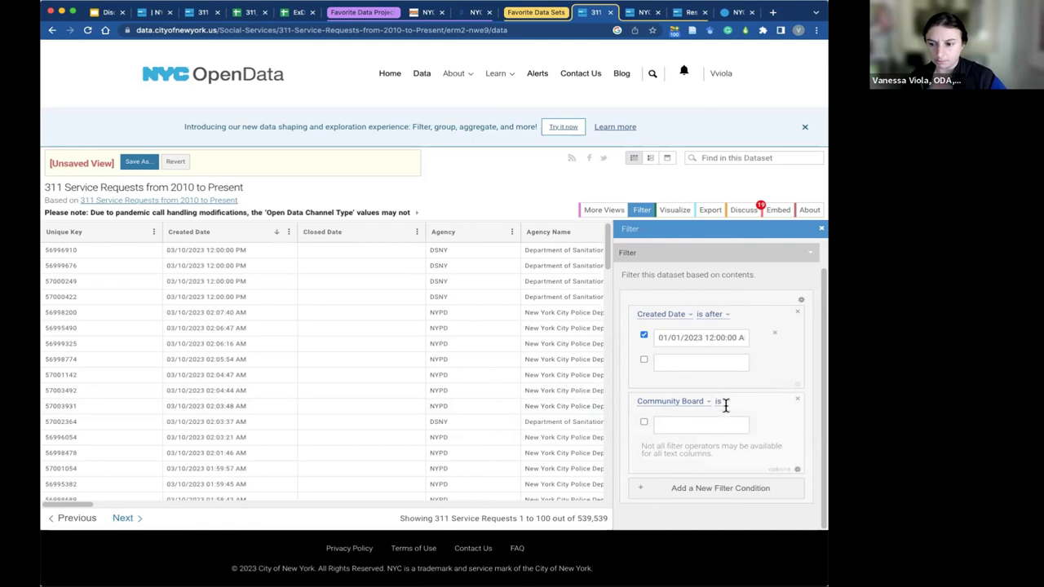
left_click(710, 424)
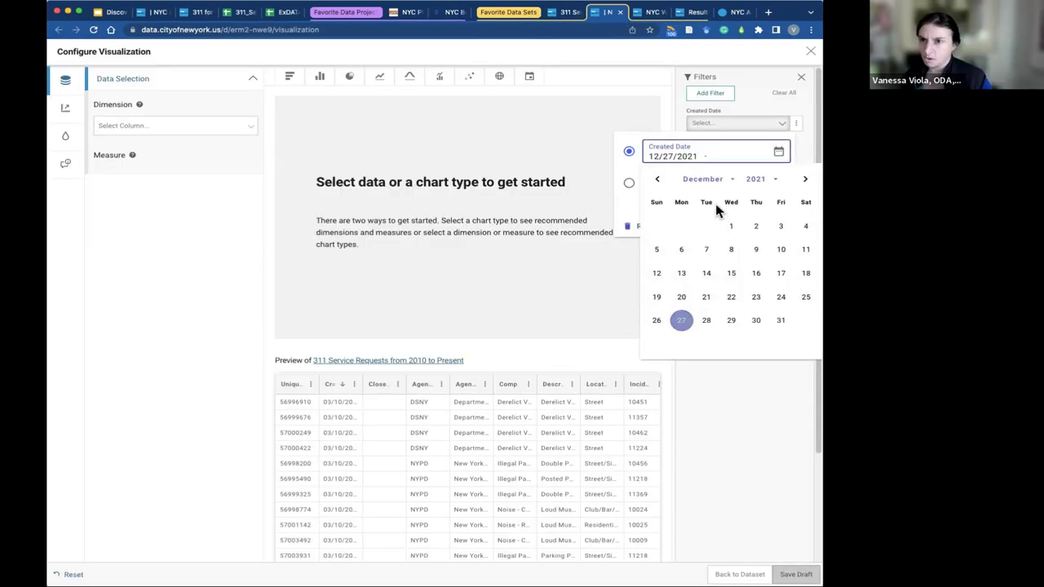
Step: Return to the '311 for Manhattan 12 Winter and Summer' chart and open its Created Date range (07/07–07/31/2022)
left_click(646, 18)
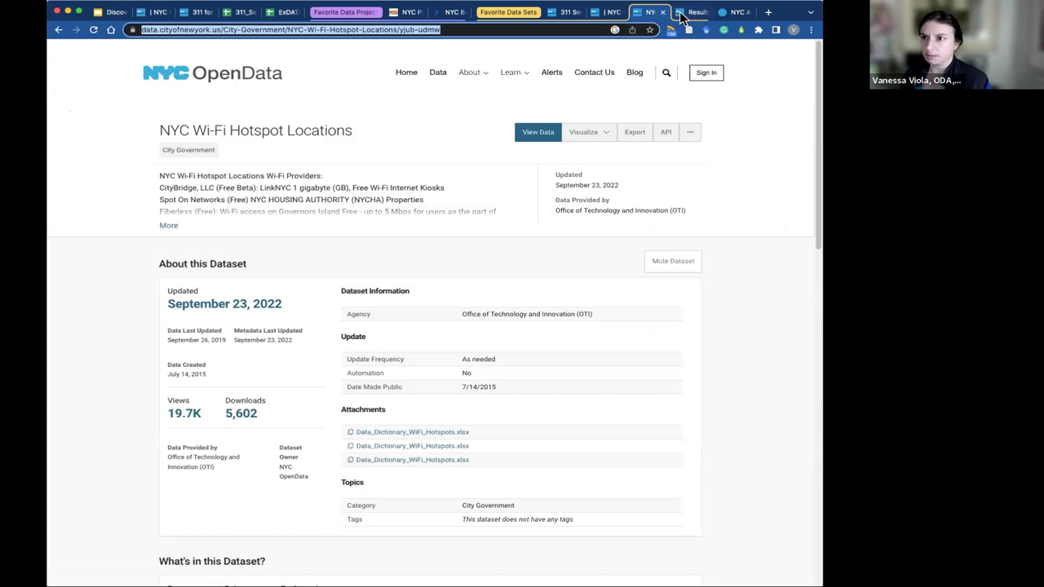
left_click(682, 16)
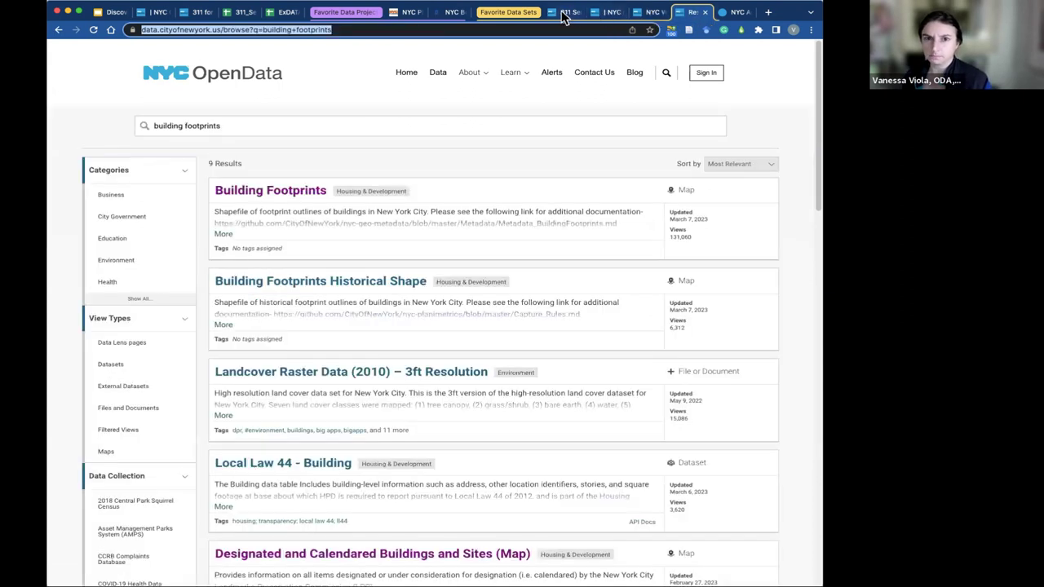
left_click(196, 14)
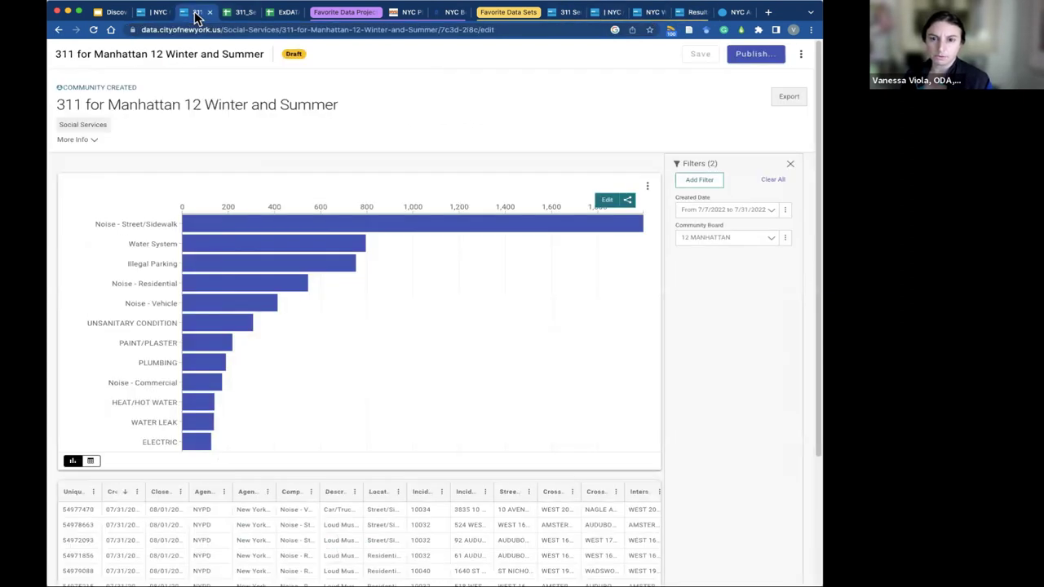
mouse_move(378, 297)
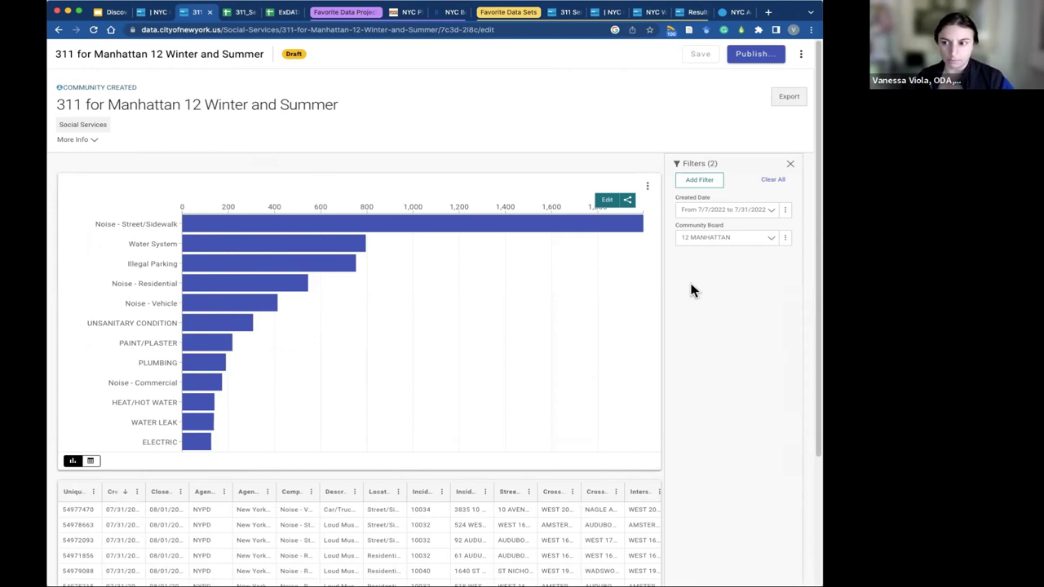
scroll(562, 317, "down", 1)
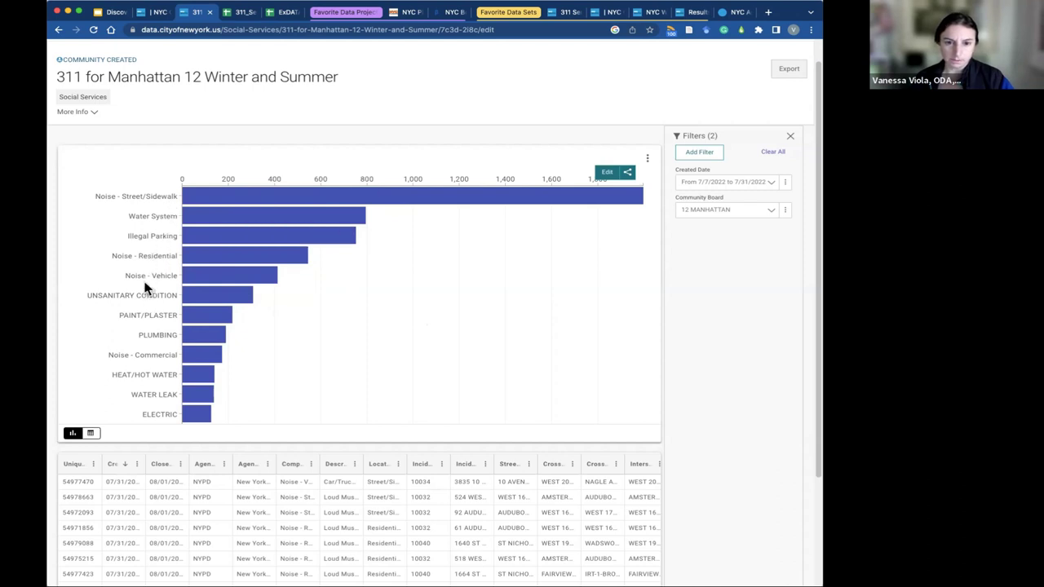
scroll(156, 374, "down", 2)
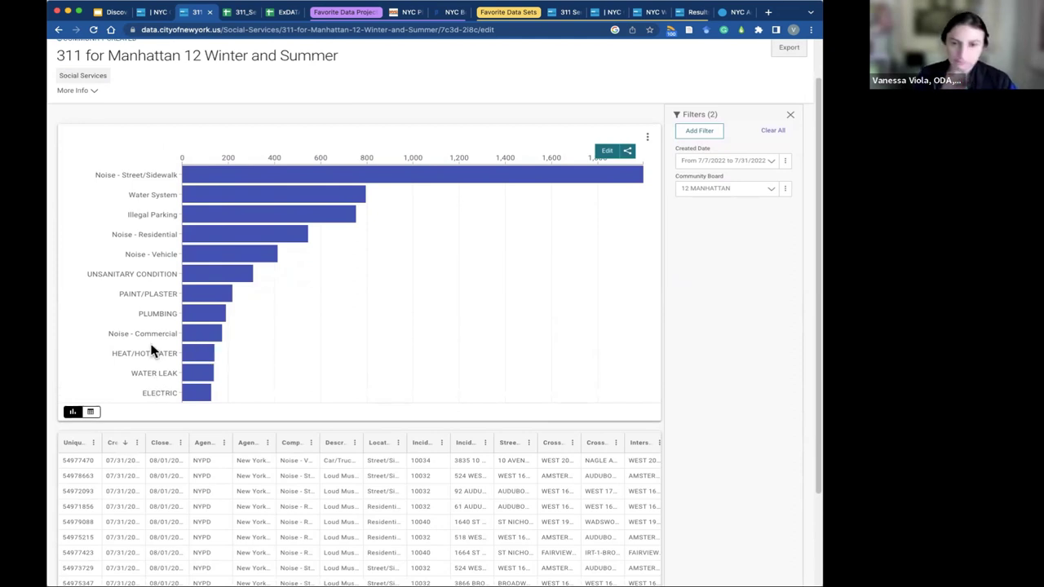
mouse_move(203, 174)
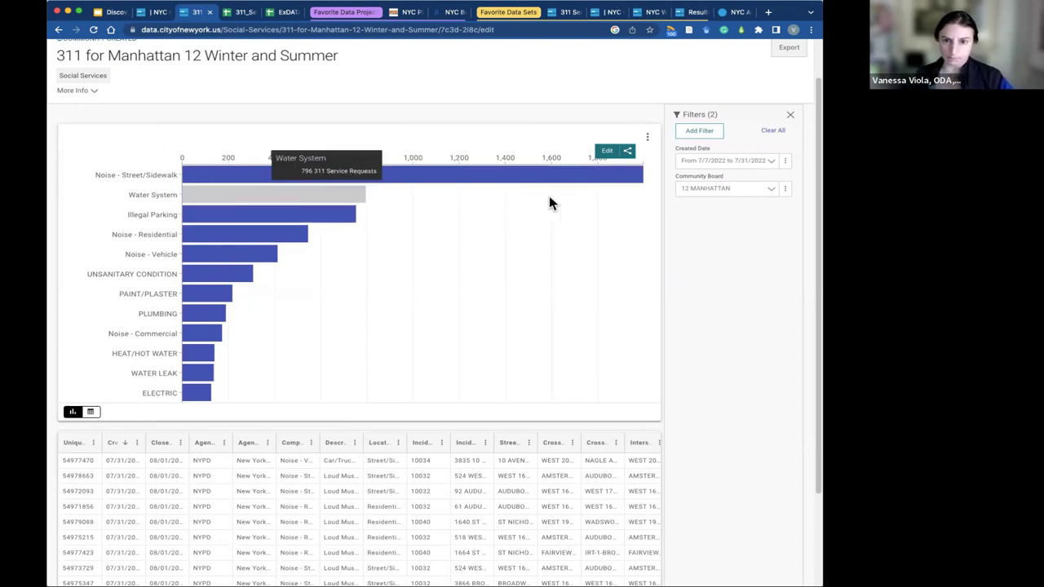
left_click(717, 165)
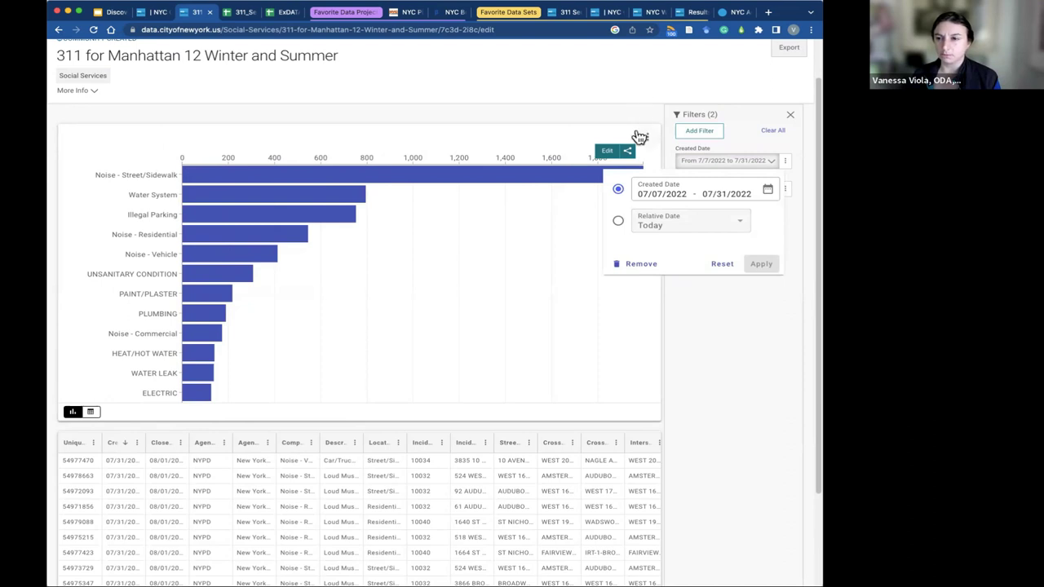
Step: Try setting the range start to March 1, 2023 in the start-date calendar
left_click(645, 193)
left_click(645, 193)
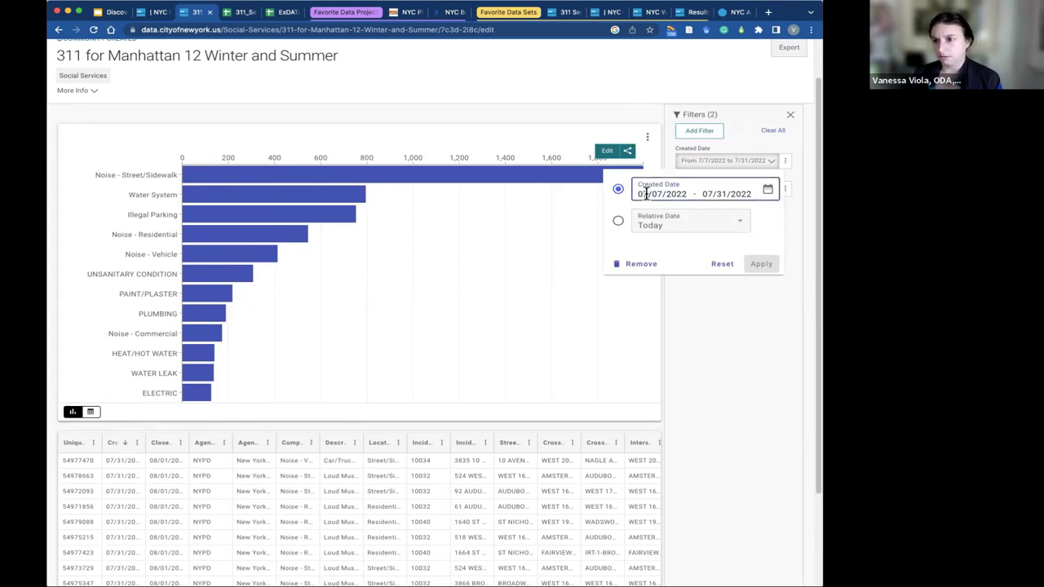
left_click(768, 193)
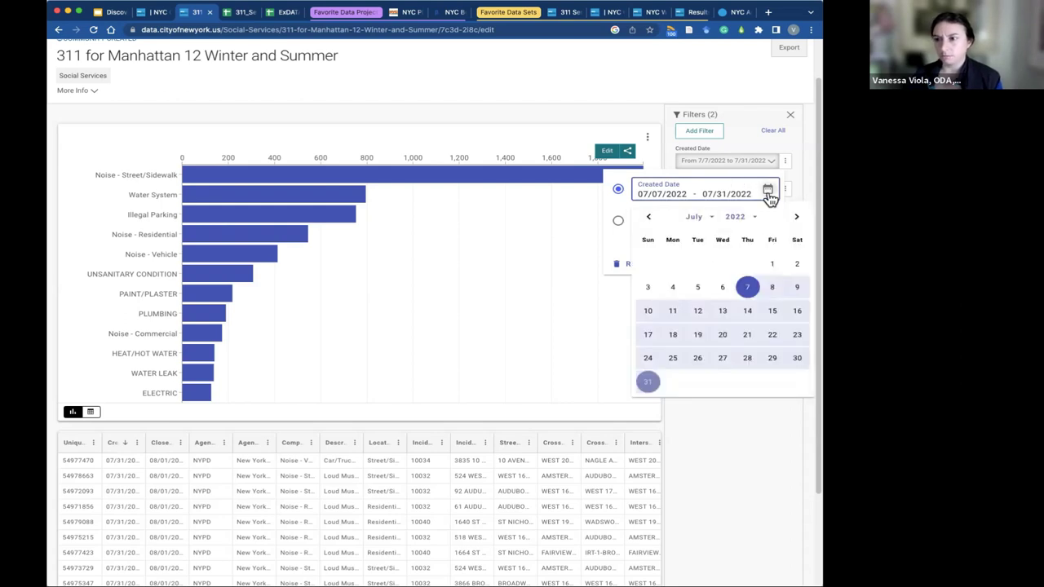
left_click(749, 218)
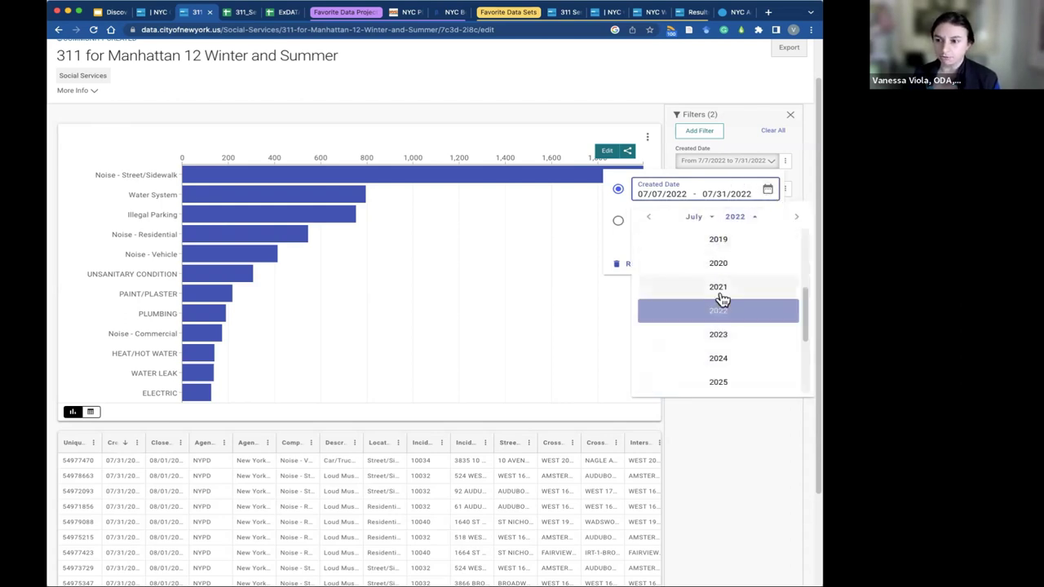
left_click(718, 336)
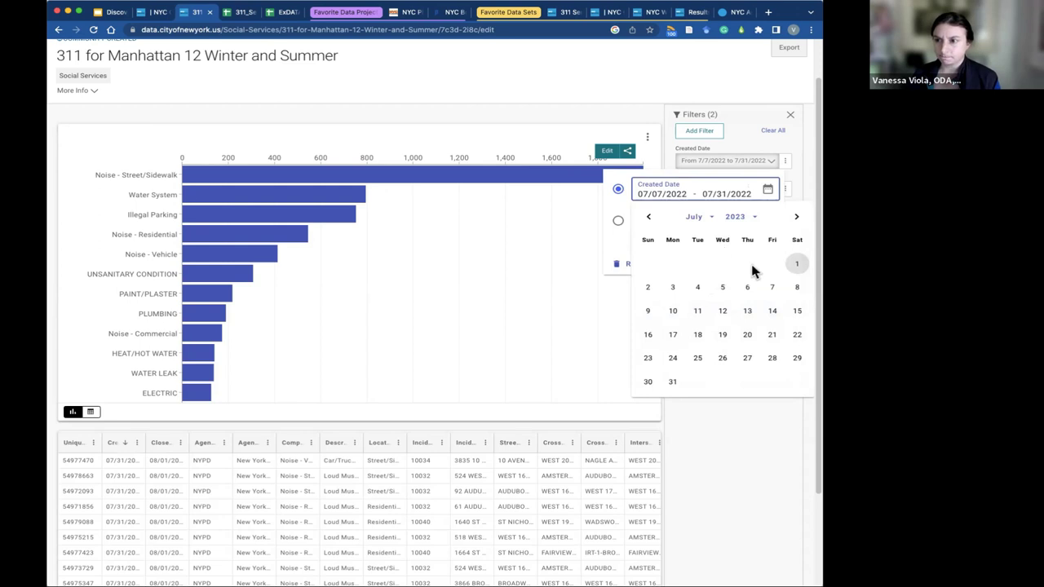
left_click(703, 217)
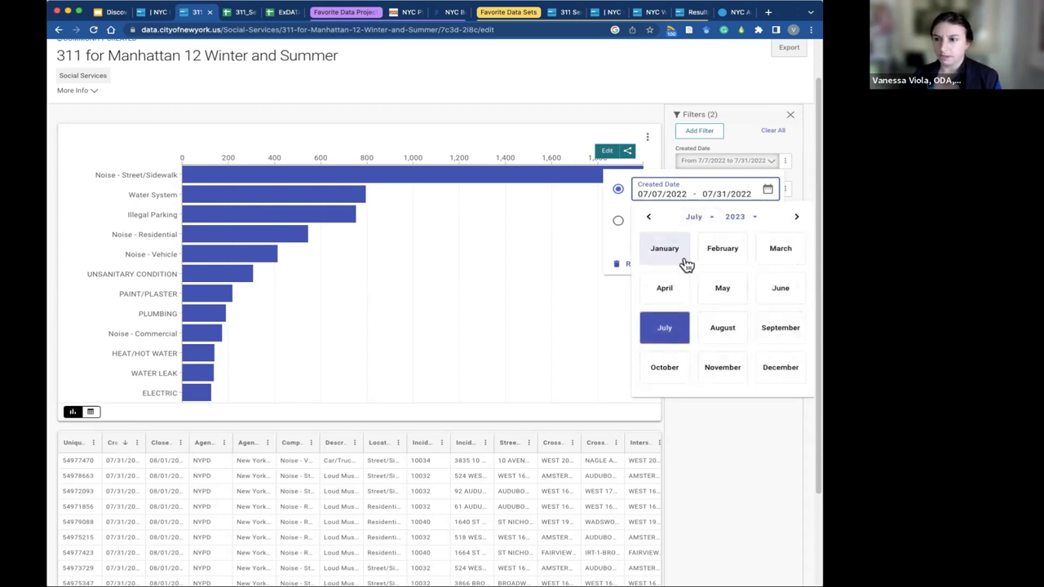
left_click(781, 248)
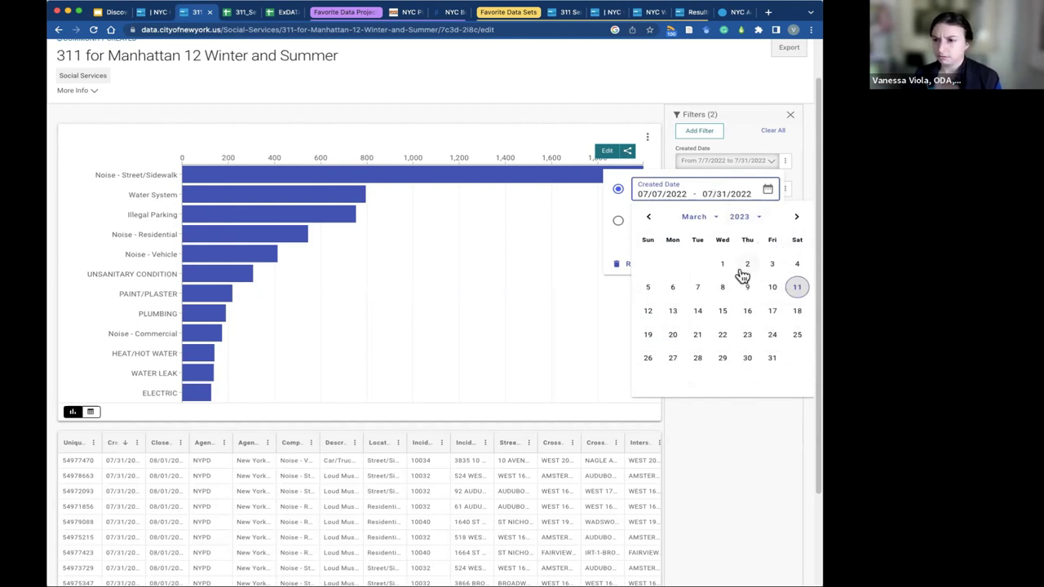
left_click(719, 266)
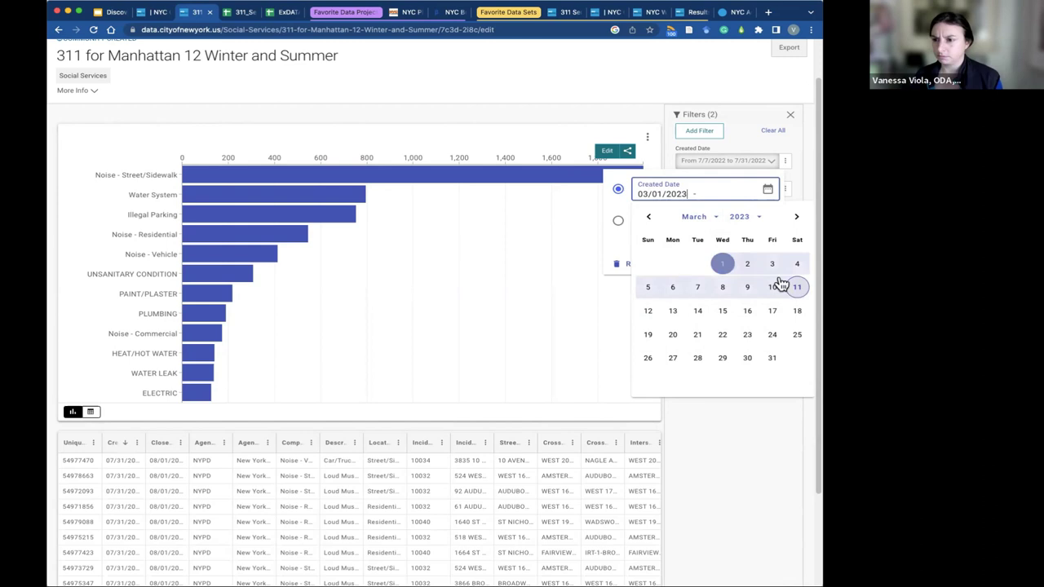
key("Escape")
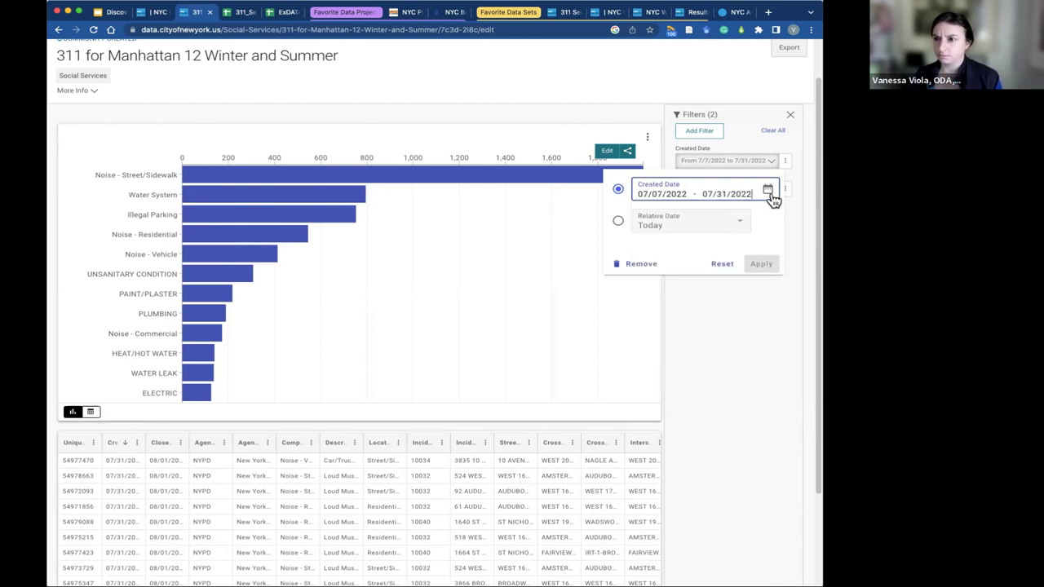
Step: Reopen the start-date calendar and pick March 1 in the March 2022 view
left_click(767, 190)
key("Escape")
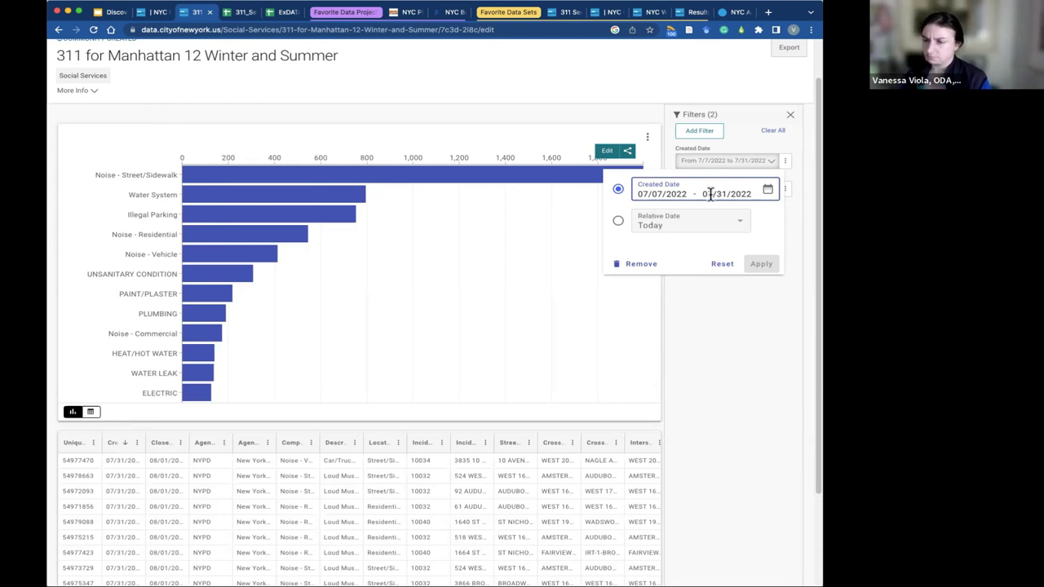
left_click(767, 191)
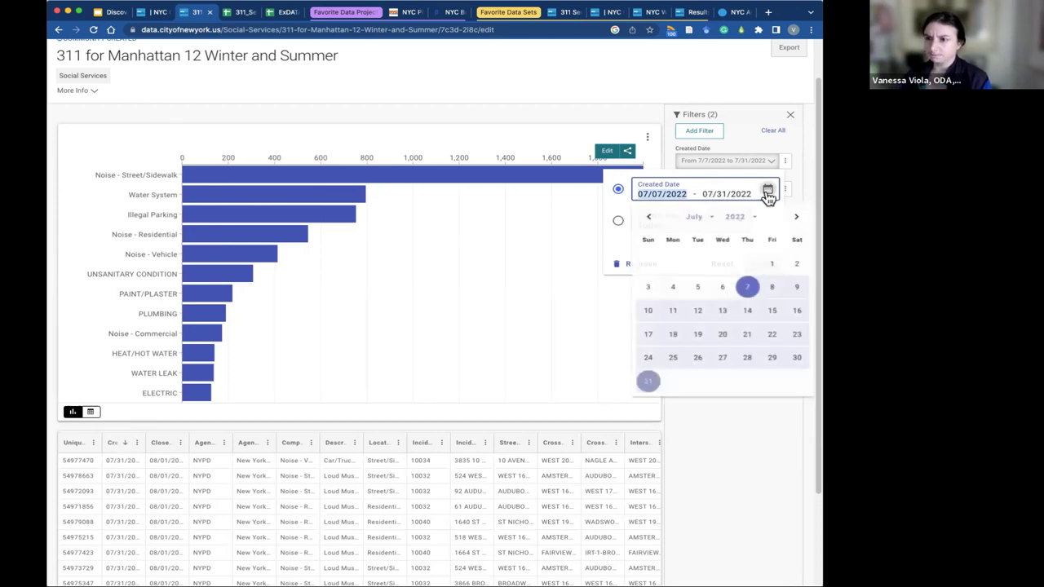
left_click(711, 216)
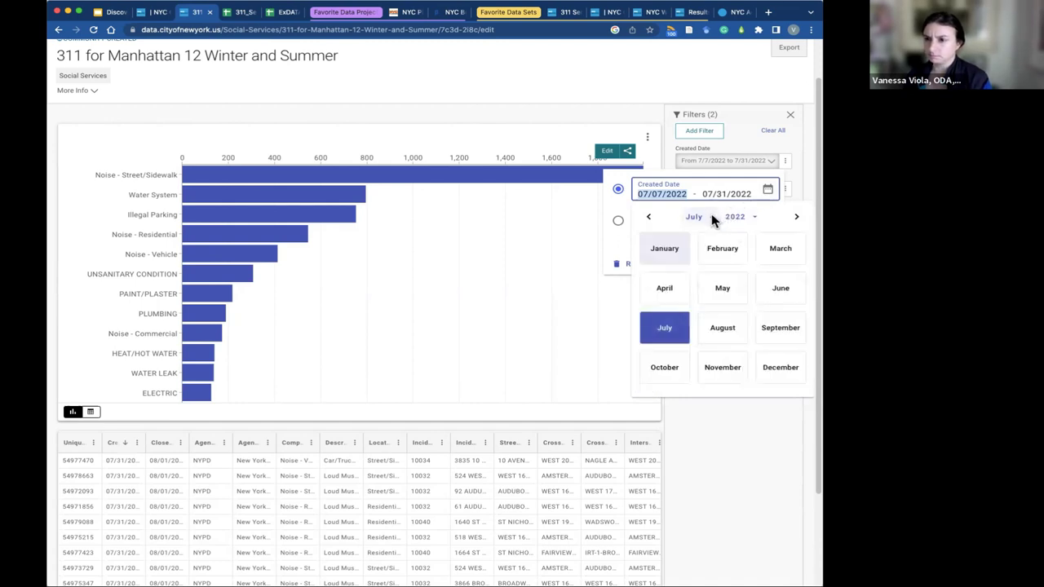
left_click(780, 249)
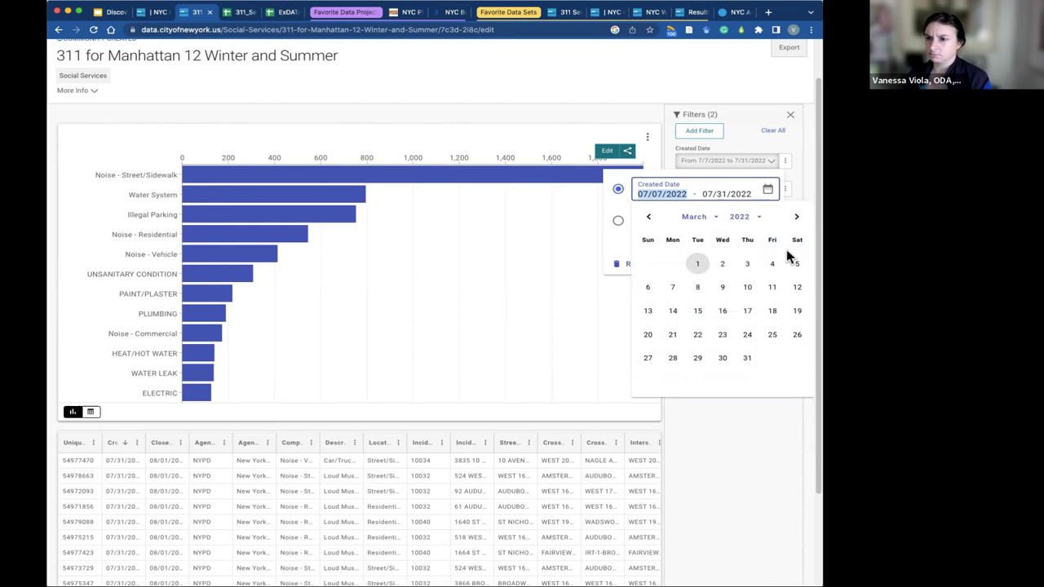
left_click(699, 264)
left_click(739, 192)
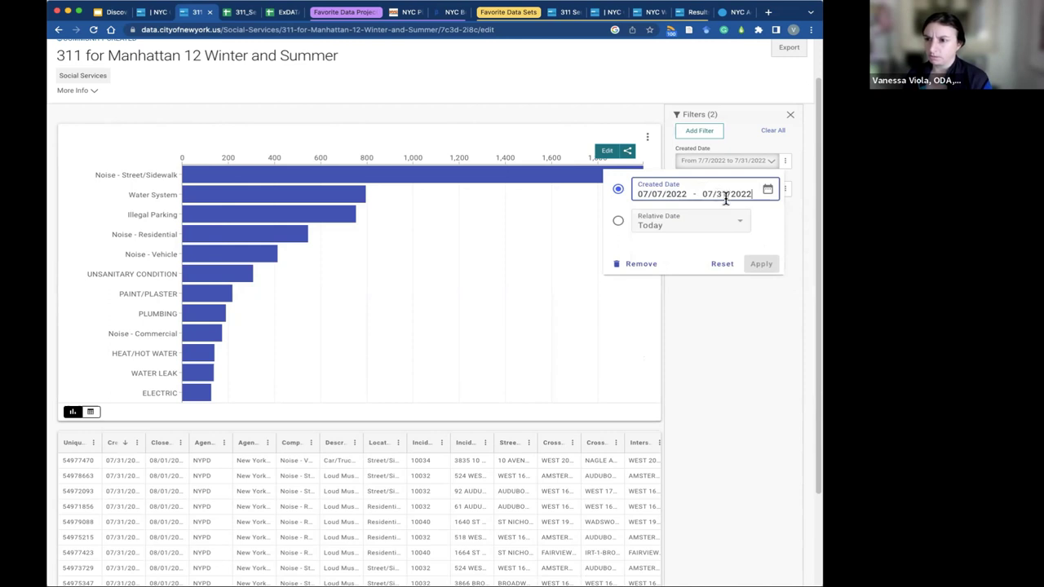
Step: Select the 07/31/2022 end date, then close the date filter editor
left_click(768, 191)
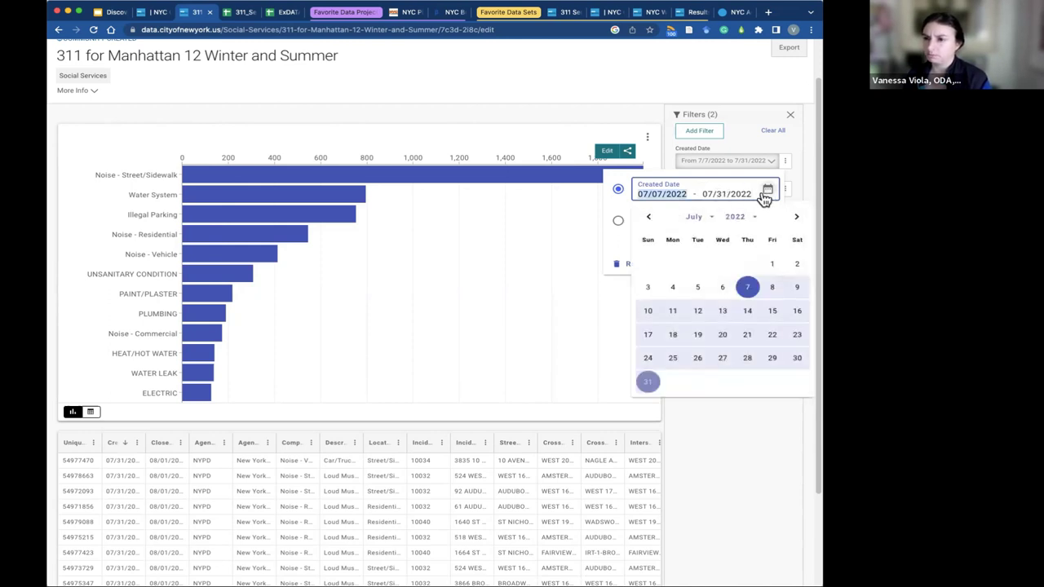
left_click(748, 193)
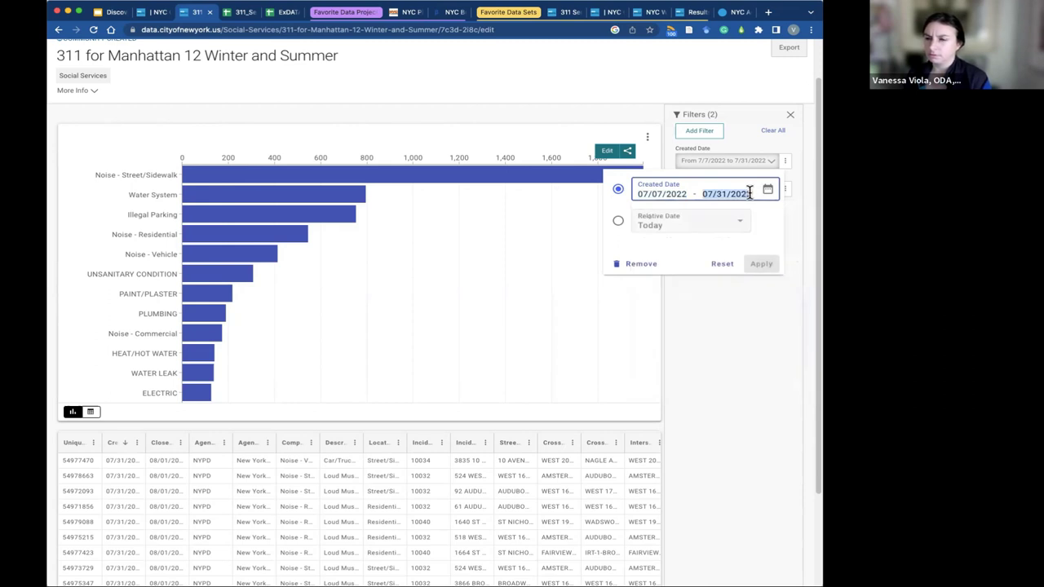
left_click(752, 196)
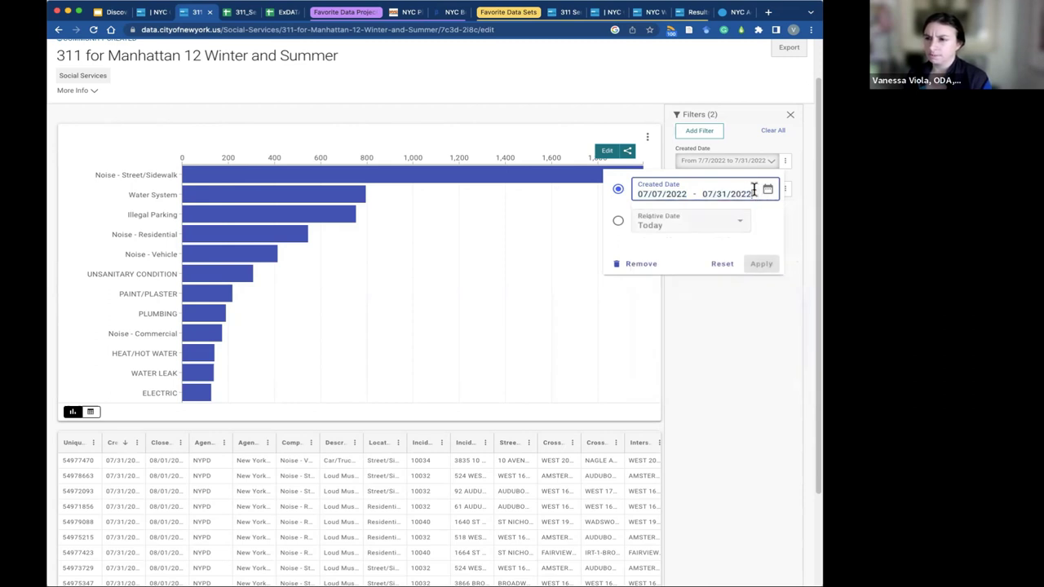
left_click(616, 296)
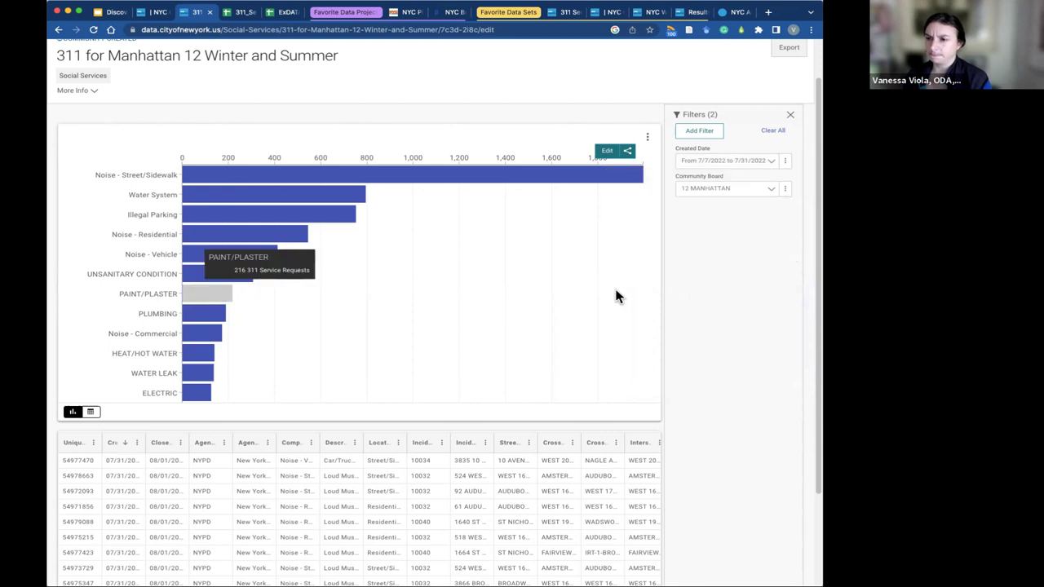
Step: Reopen the Created Date range editor and move its calendar to March 2023
left_click(769, 164)
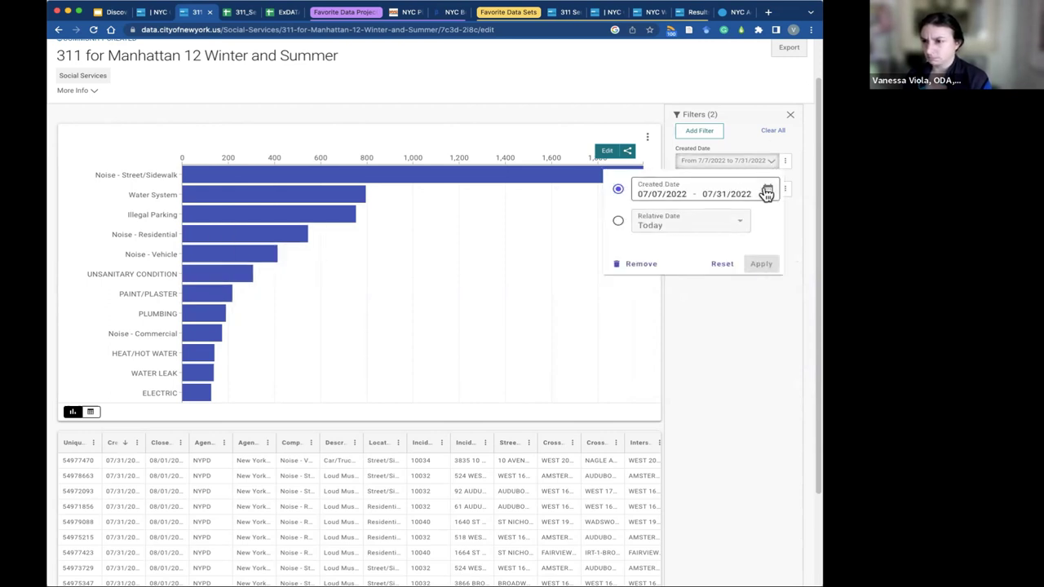
left_click(767, 191)
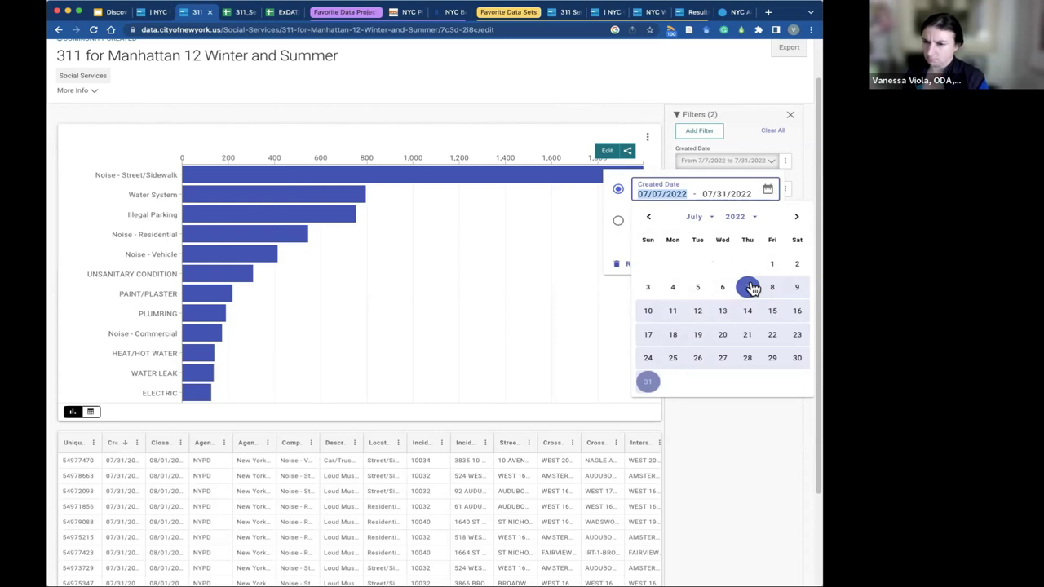
left_click(752, 218)
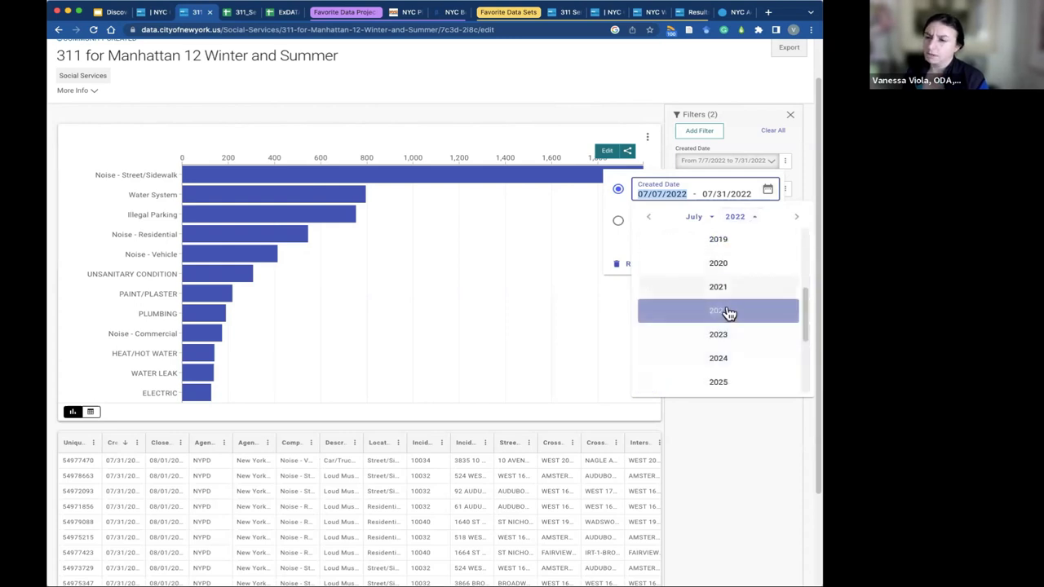
left_click(718, 335)
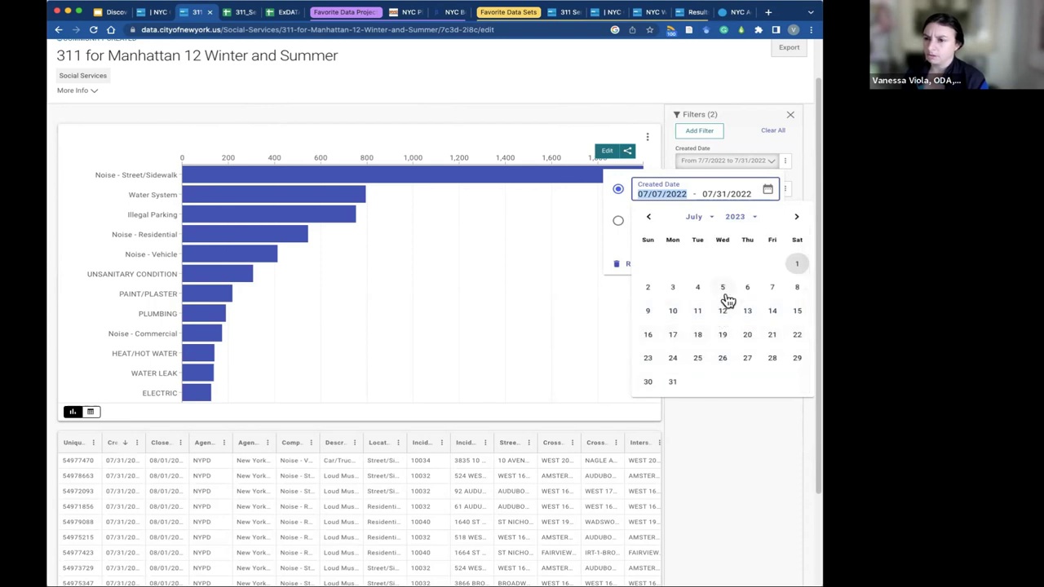
left_click(714, 222)
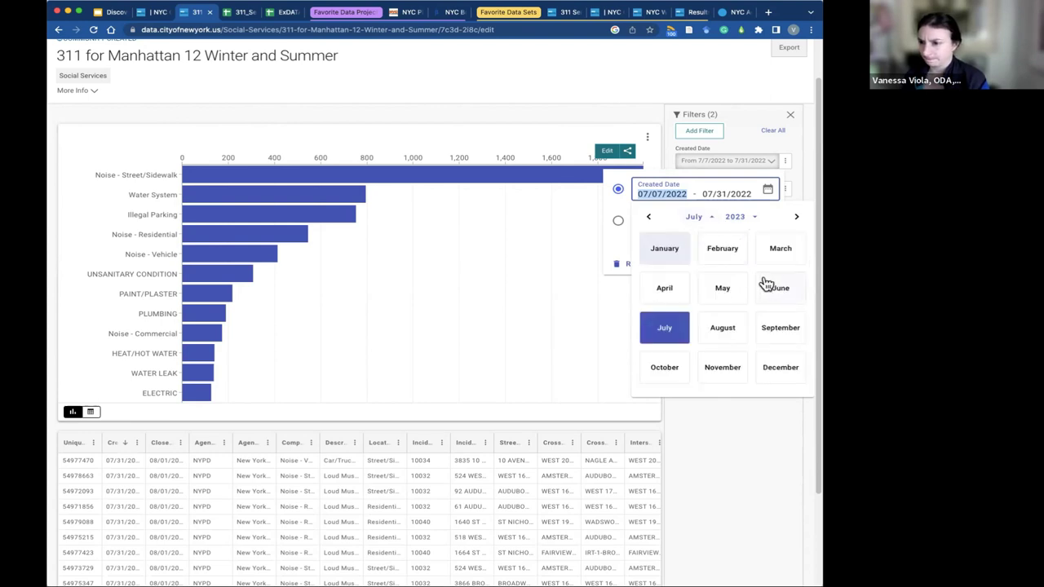
left_click(781, 252)
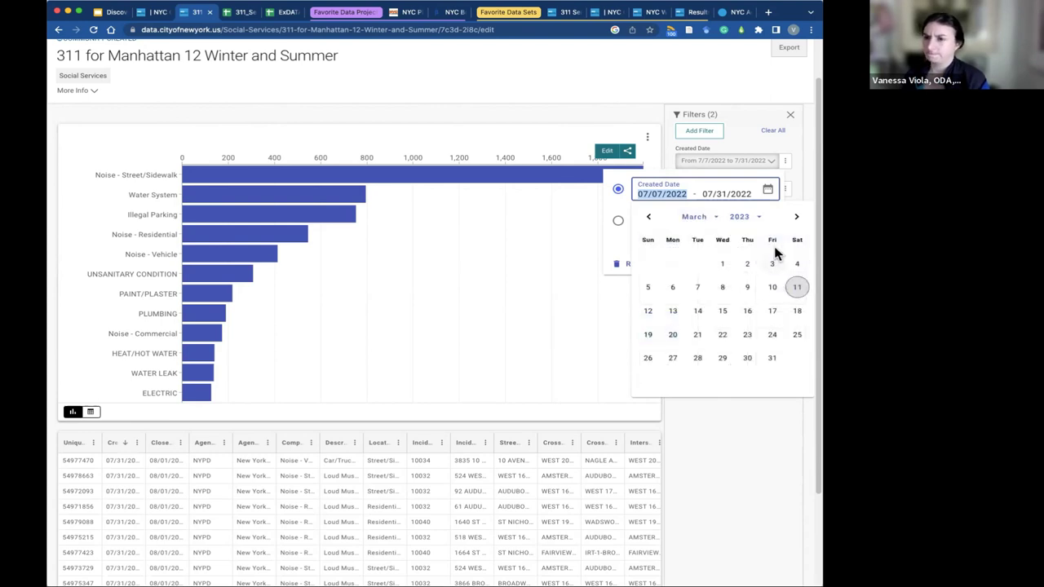
Step: Select the end date and bring its calendar to March 2023
left_click(727, 194)
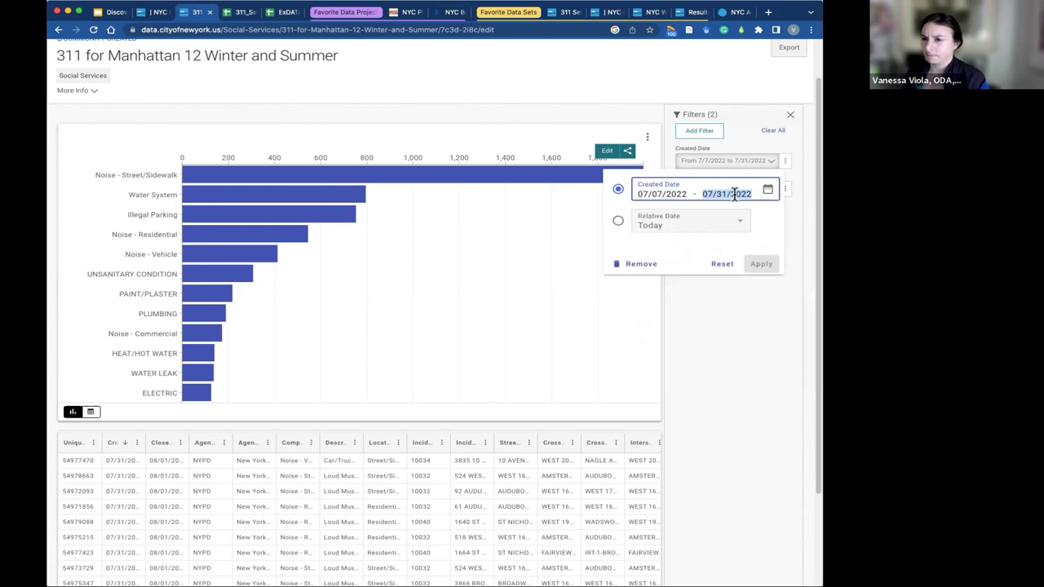
left_click(768, 196)
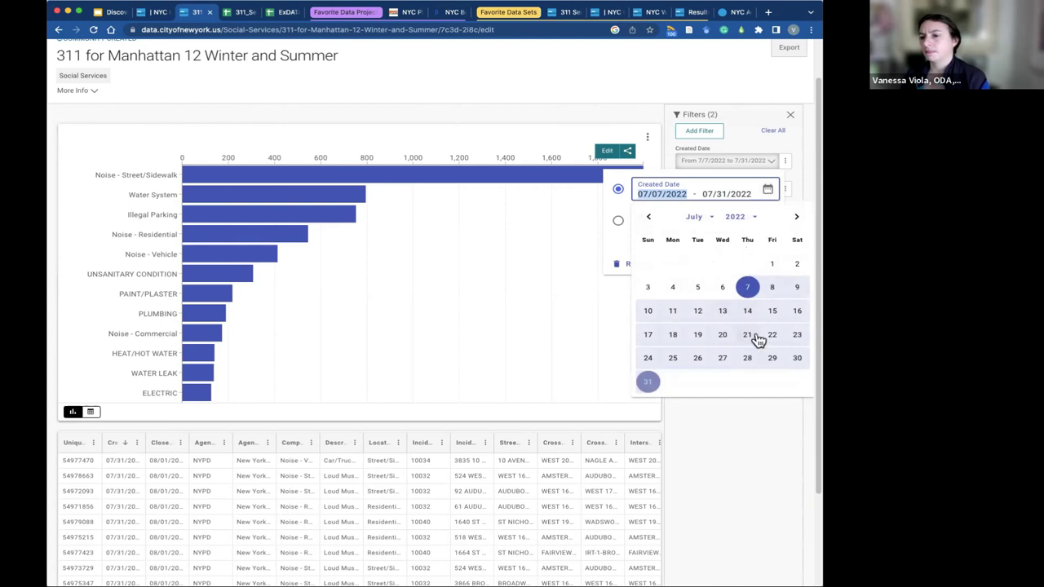
left_click(699, 219)
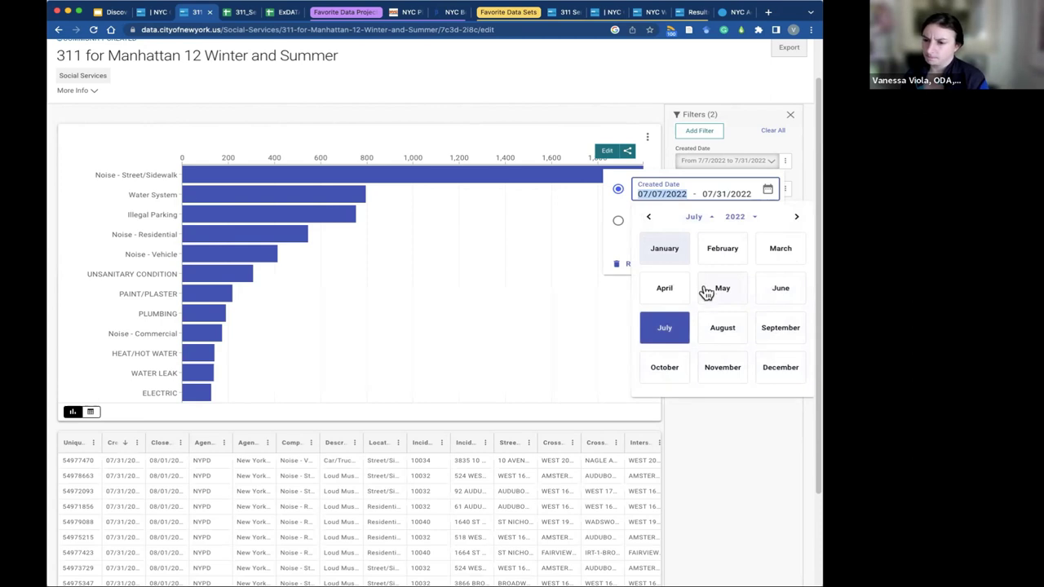
left_click(781, 248)
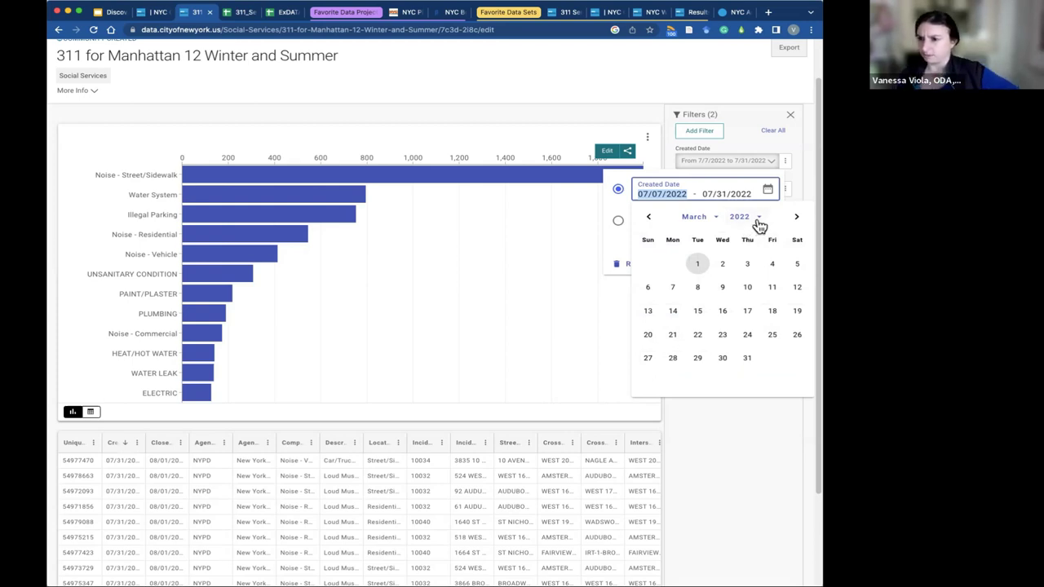
left_click(758, 218)
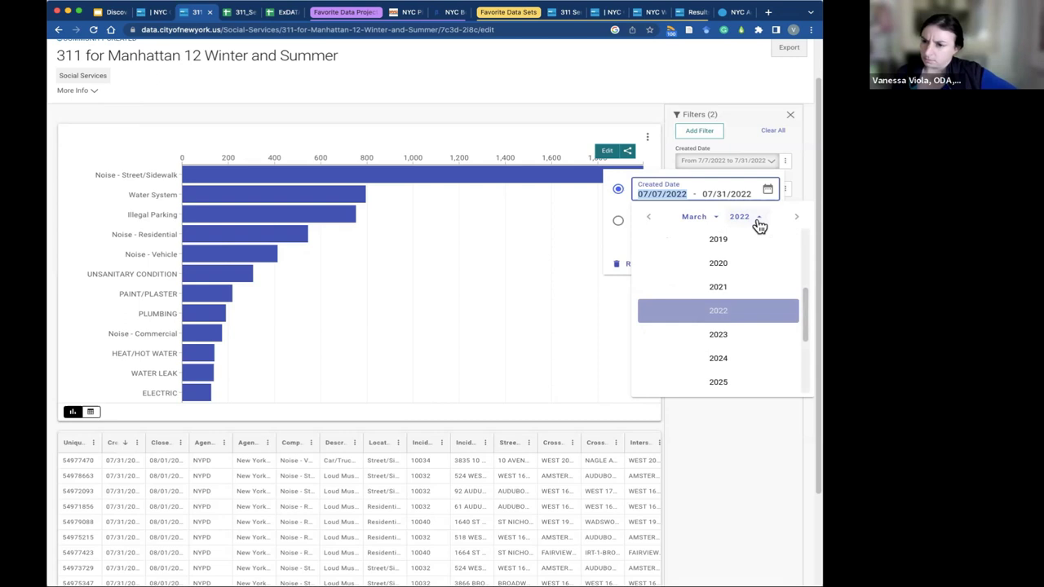
left_click(720, 336)
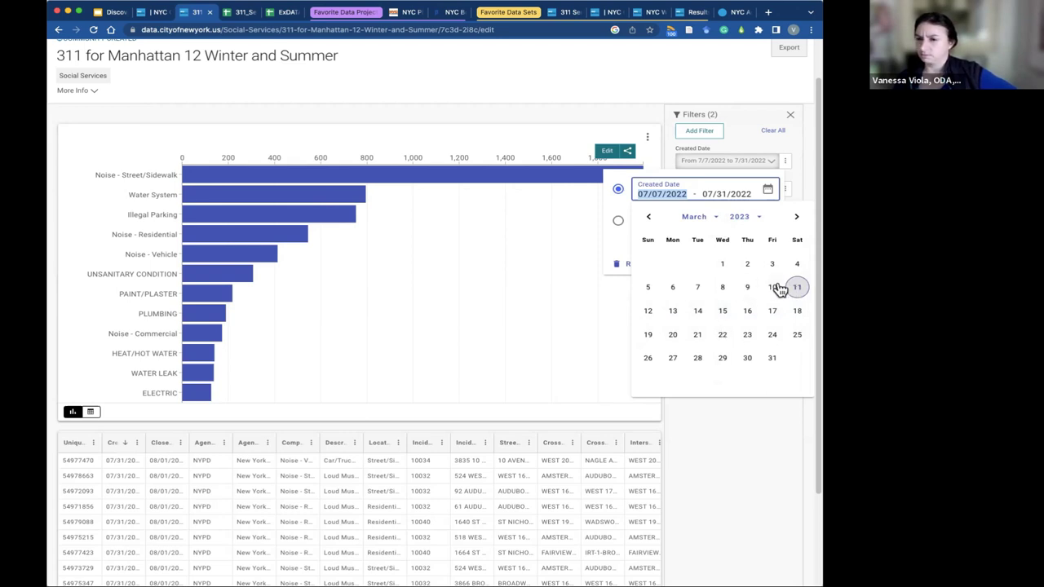
Step: Choose March 9 to March 10, 2023 as the Created Date range and apply it
left_click(749, 288)
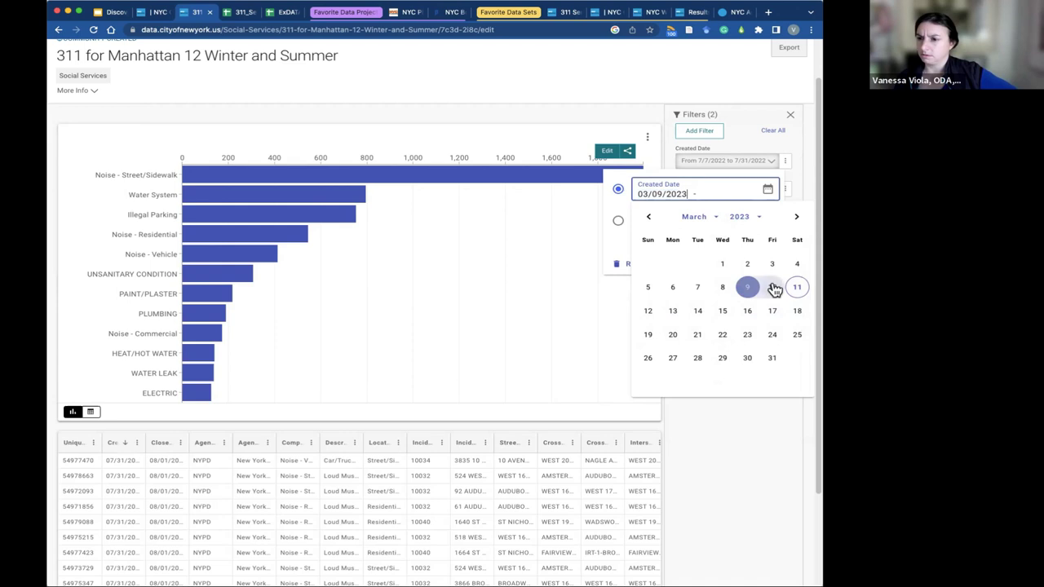
left_click(772, 287)
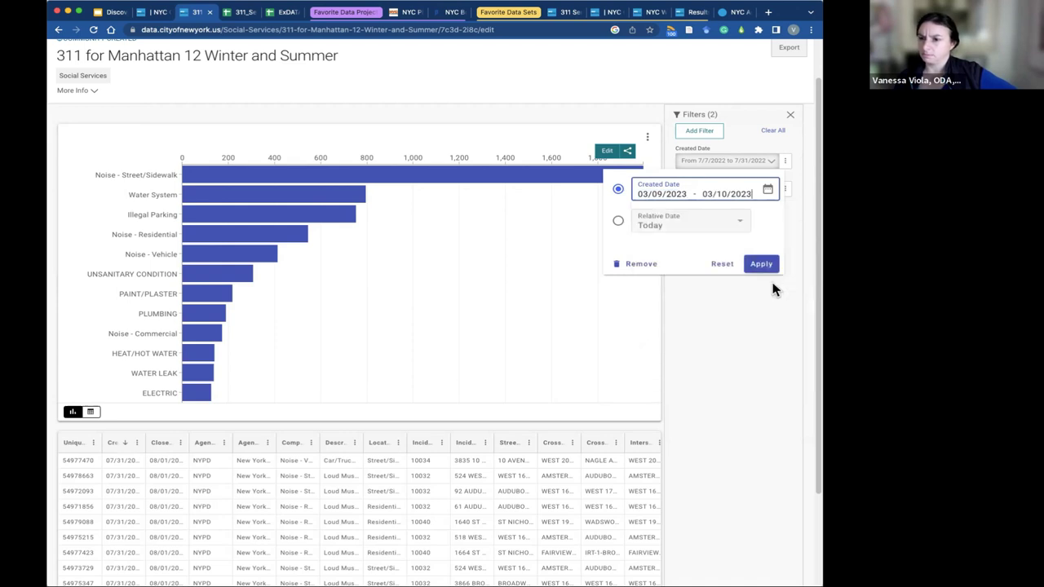
left_click(759, 265)
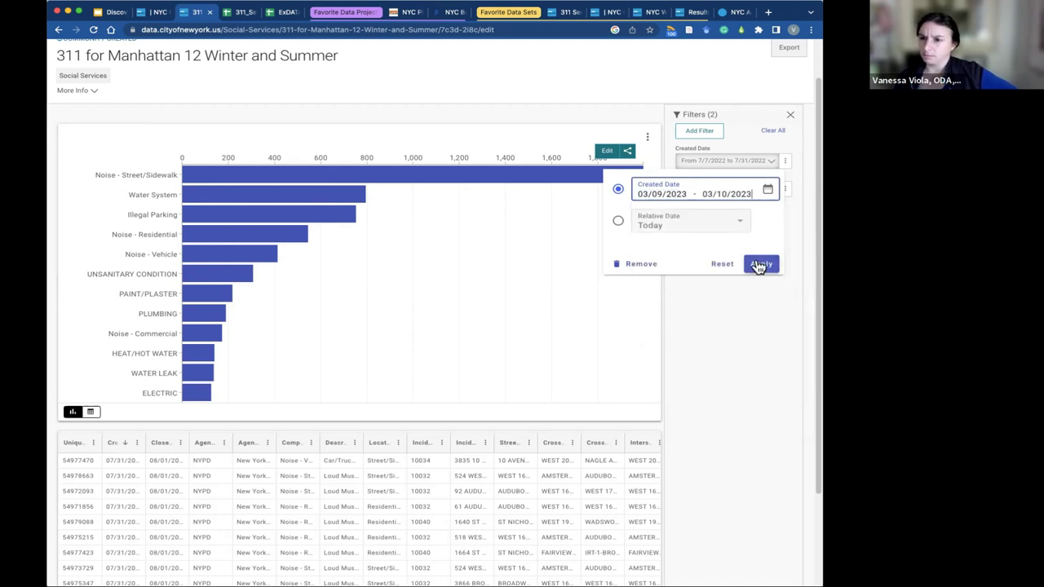
double_click(683, 194)
left_click(660, 194)
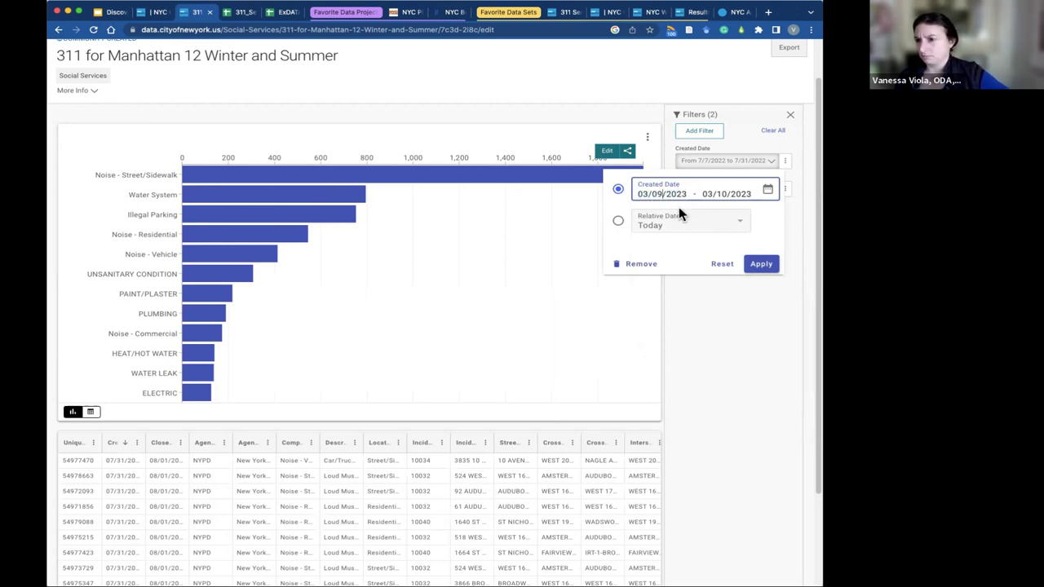
left_click(767, 189)
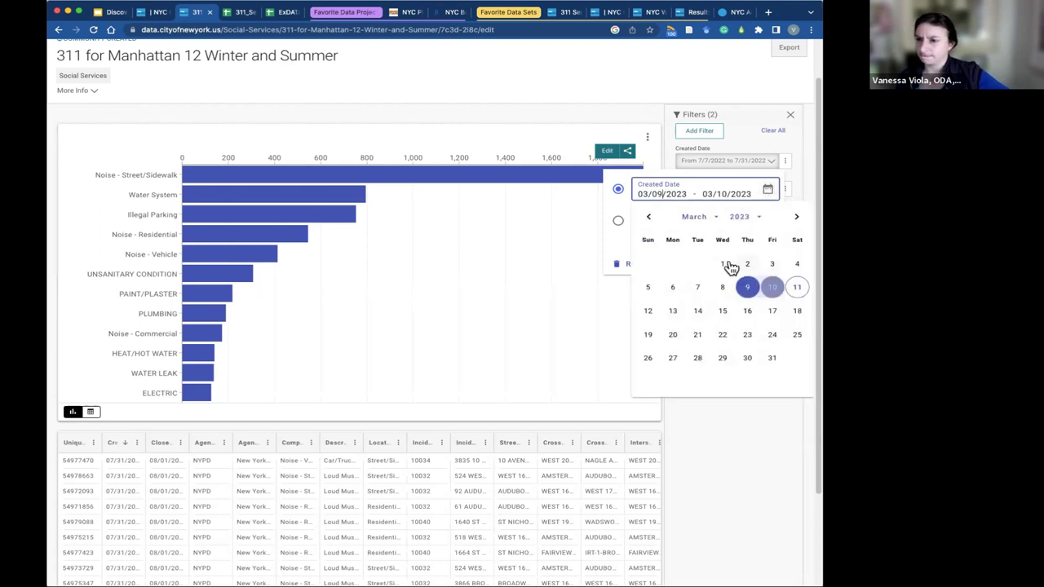
left_click(722, 264)
left_click(765, 188)
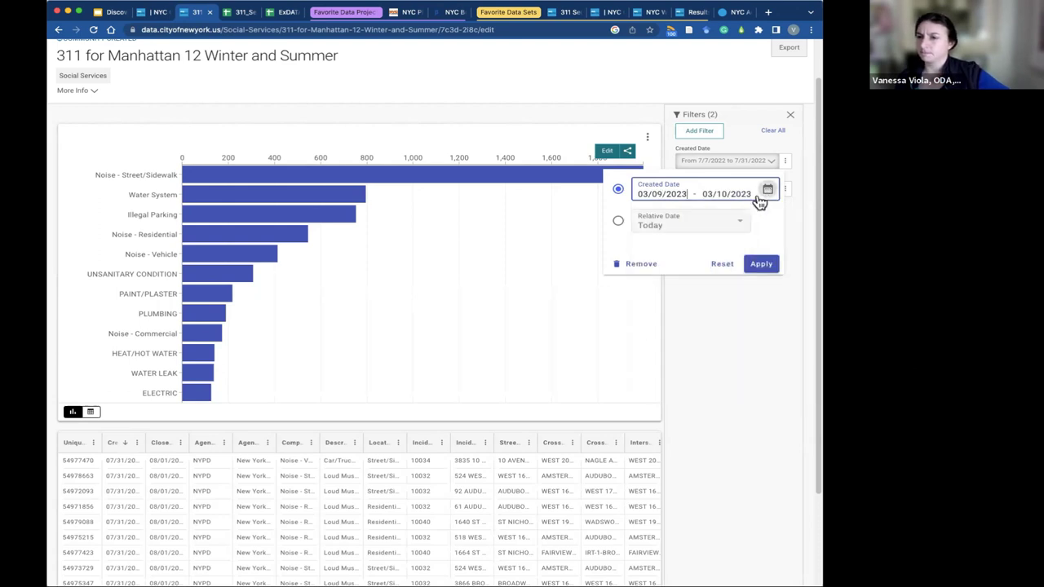
left_click(765, 190)
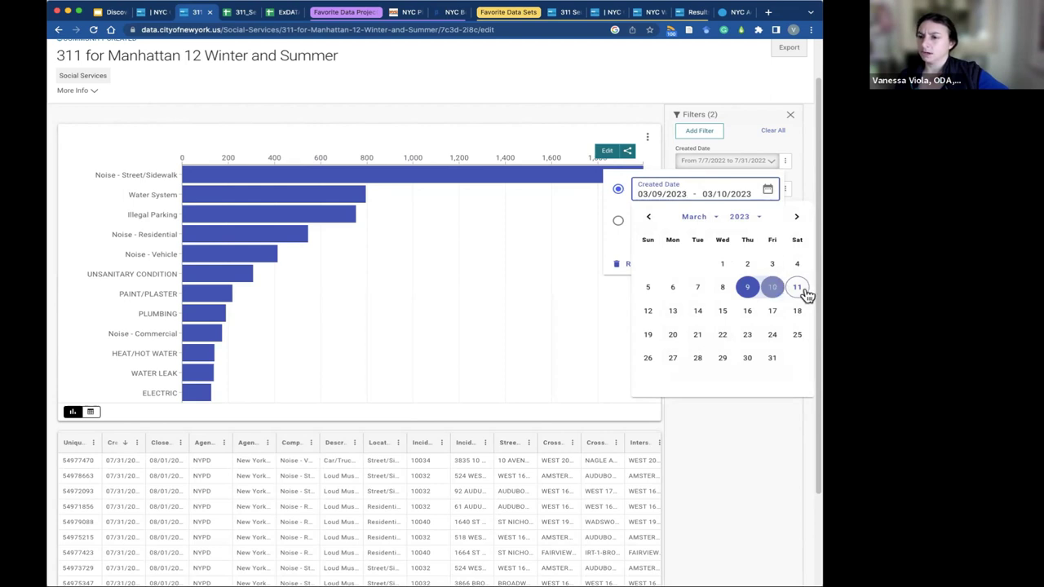
left_click(797, 287)
left_click(765, 190)
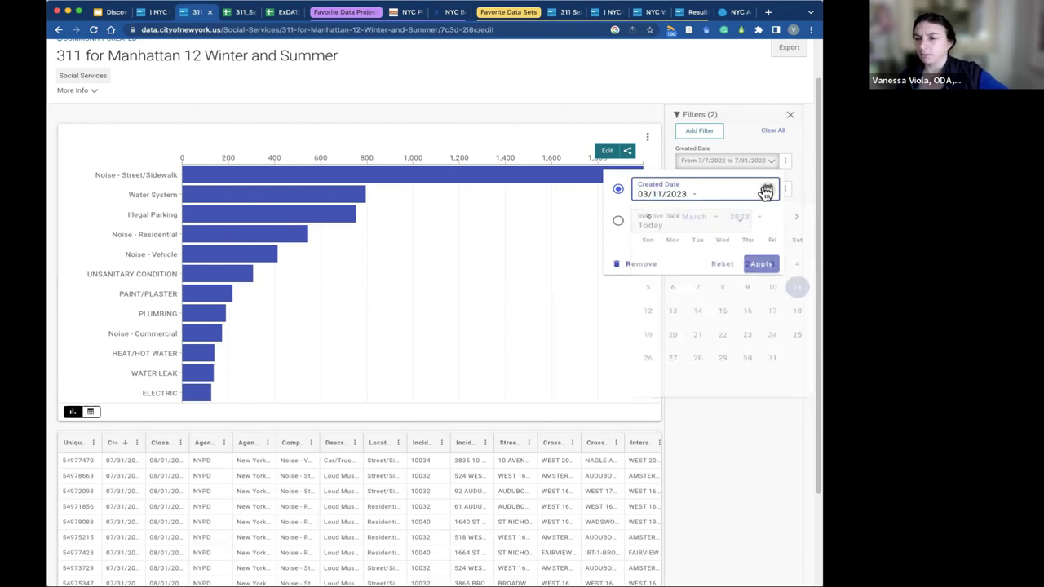
left_click(761, 265)
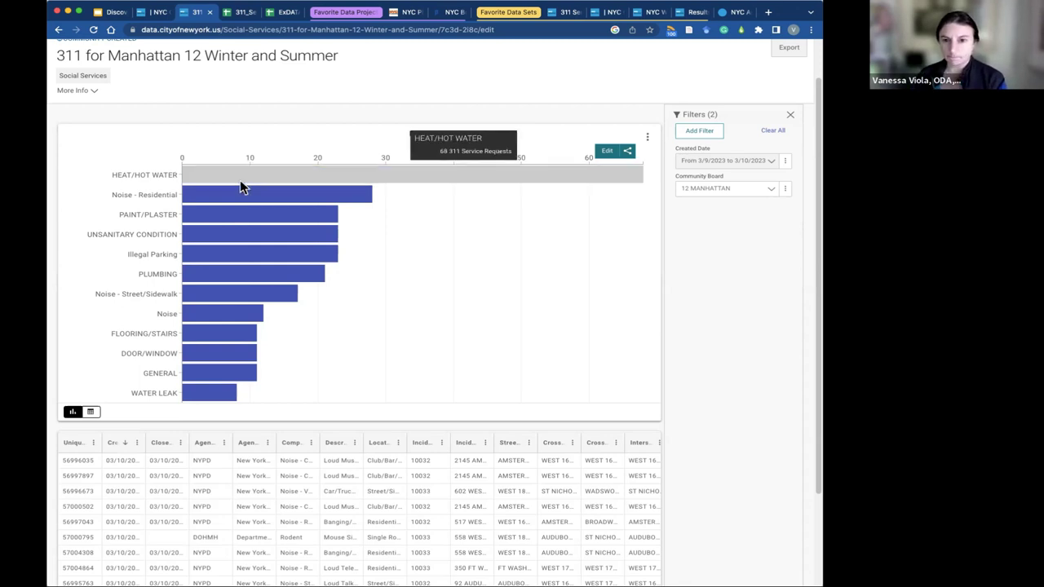
Step: Switch to the Google Slides presentation in the first browser tab
left_click(109, 14)
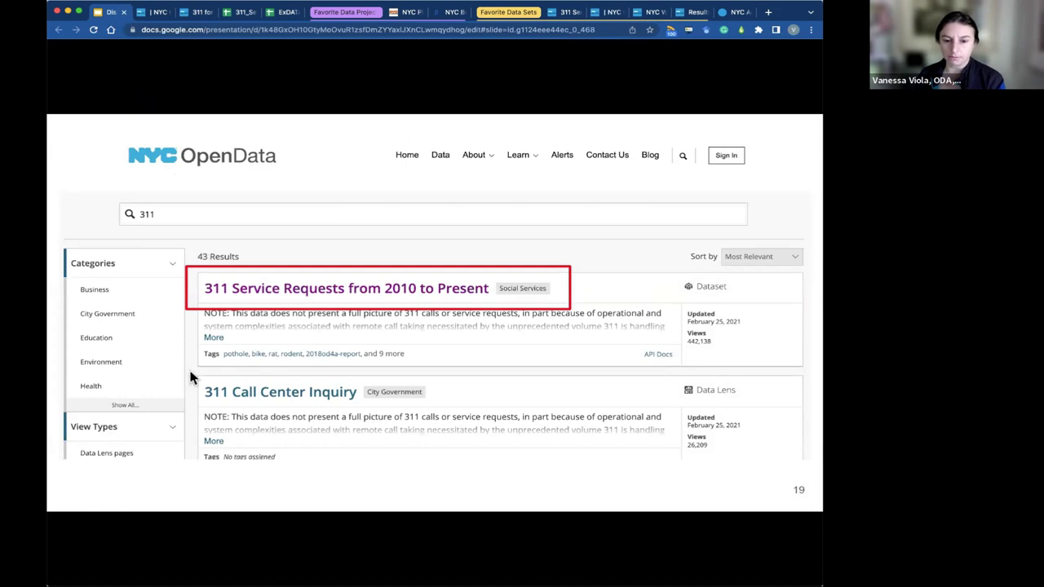
Step: Step forward through the deck to slide 26 on dataset size (27.5M rows, 41 columns)
left_click(181, 493)
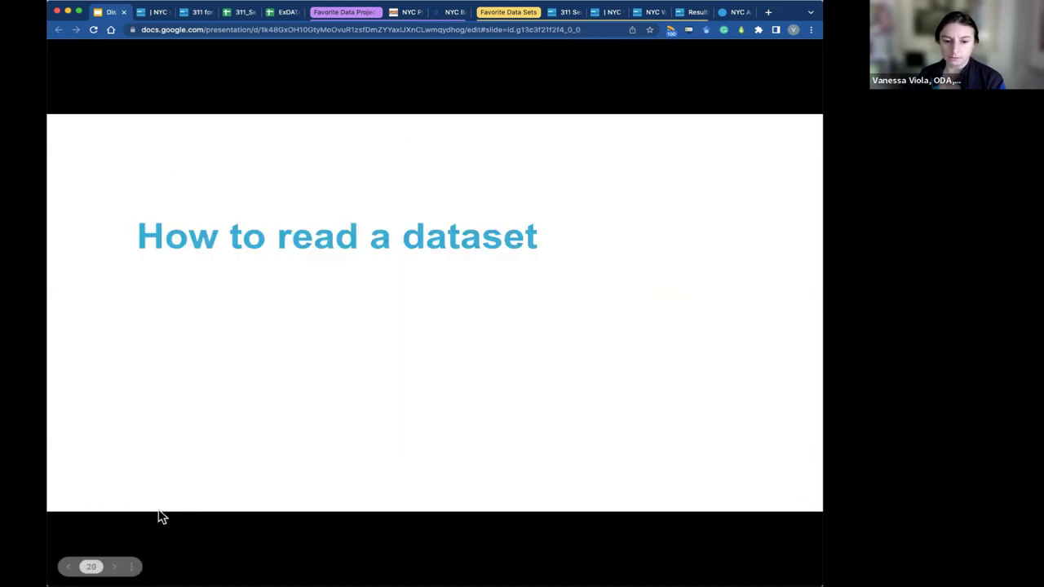
left_click(117, 568)
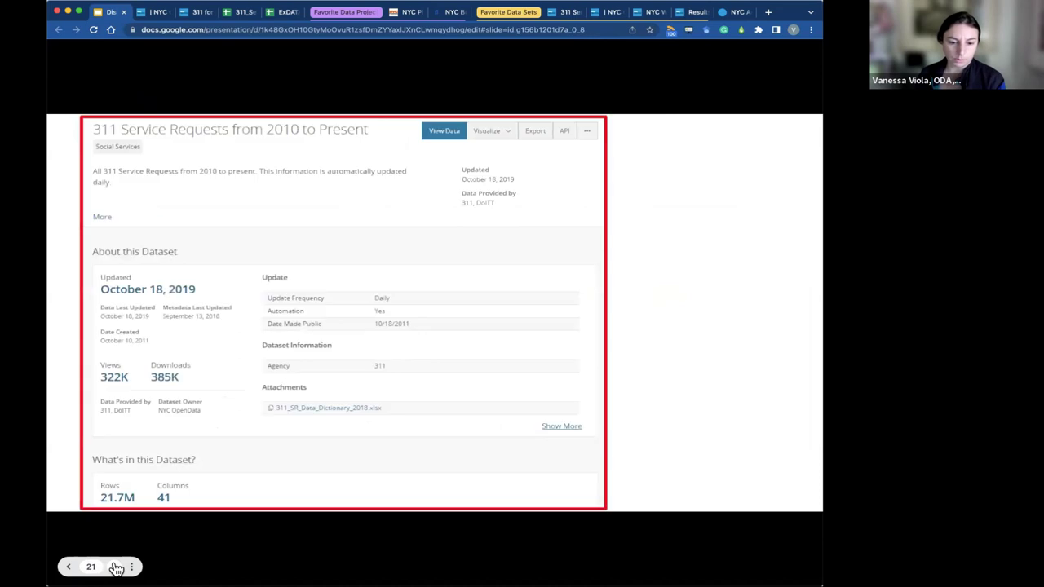
left_click(117, 569)
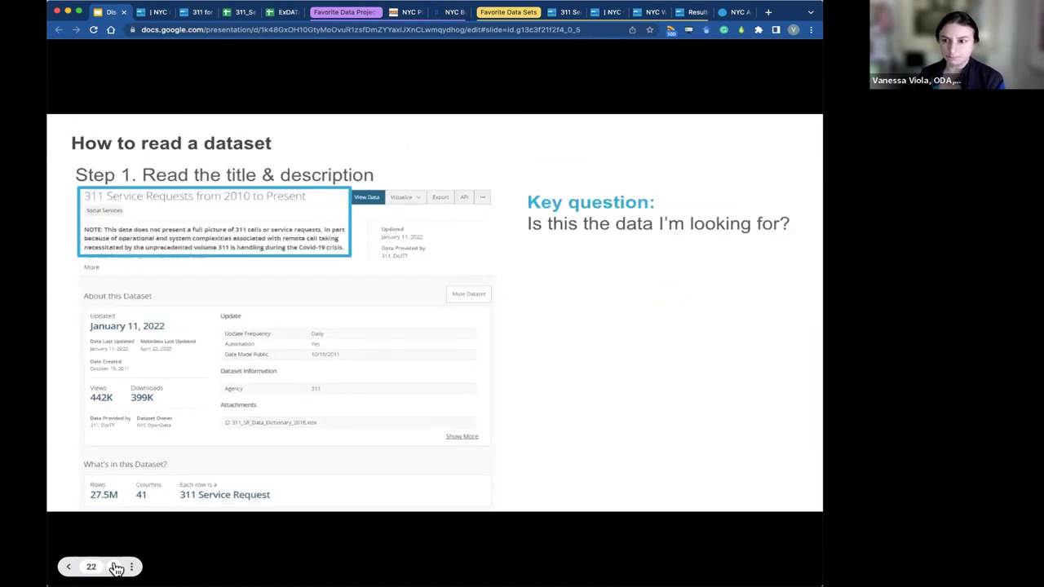
left_click(117, 568)
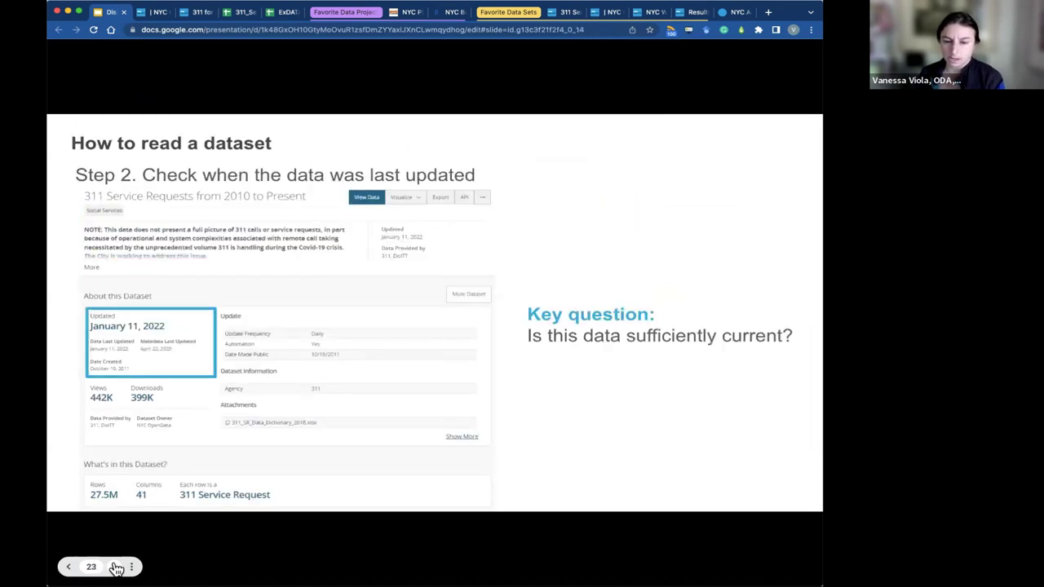
left_click(117, 568)
left_click(116, 568)
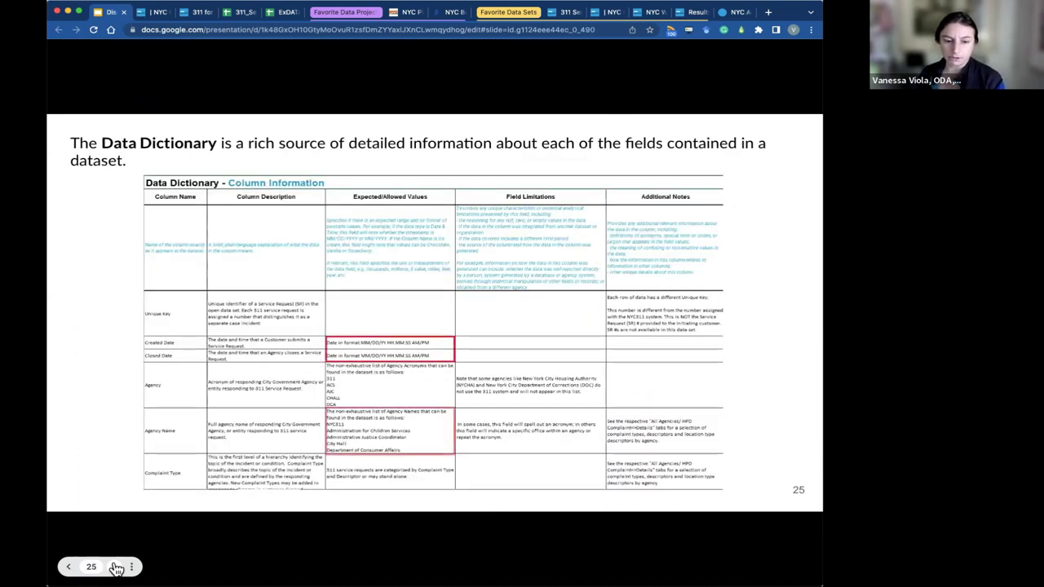
left_click(116, 569)
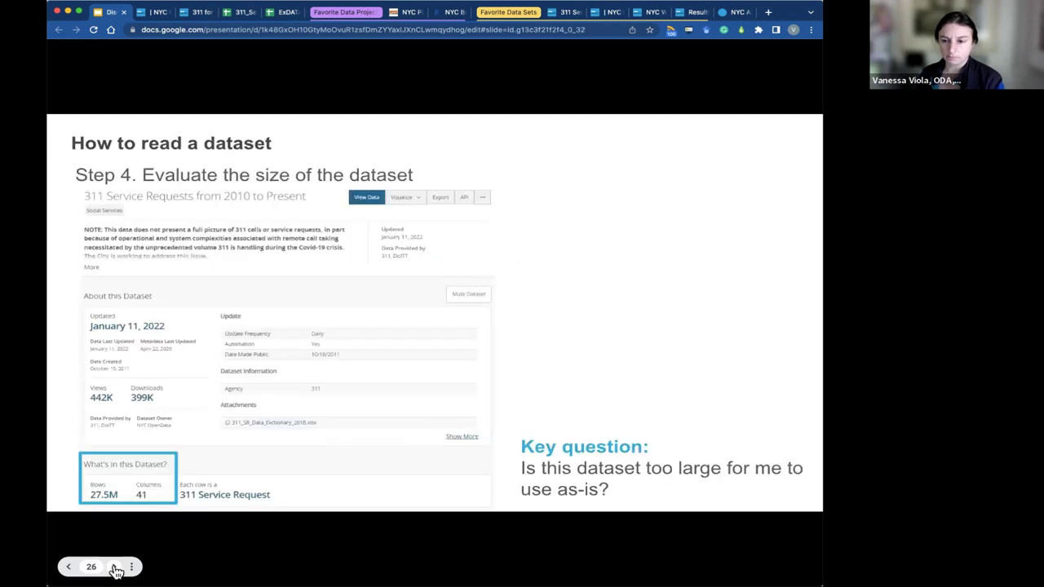
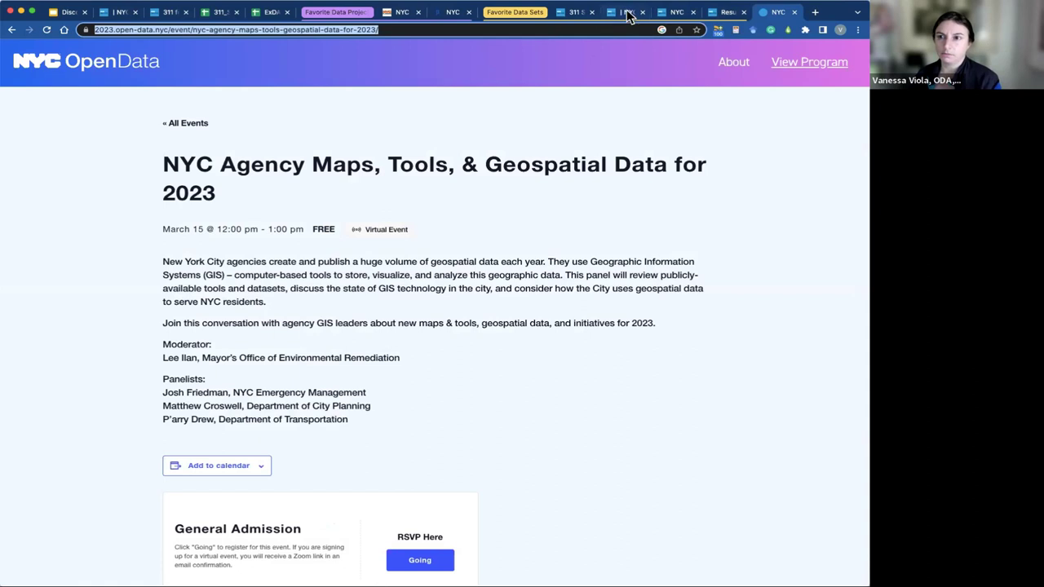
Step: Dismiss the Community District Profiles notices and open the Queens Community District 12 profile
left_click(617, 15)
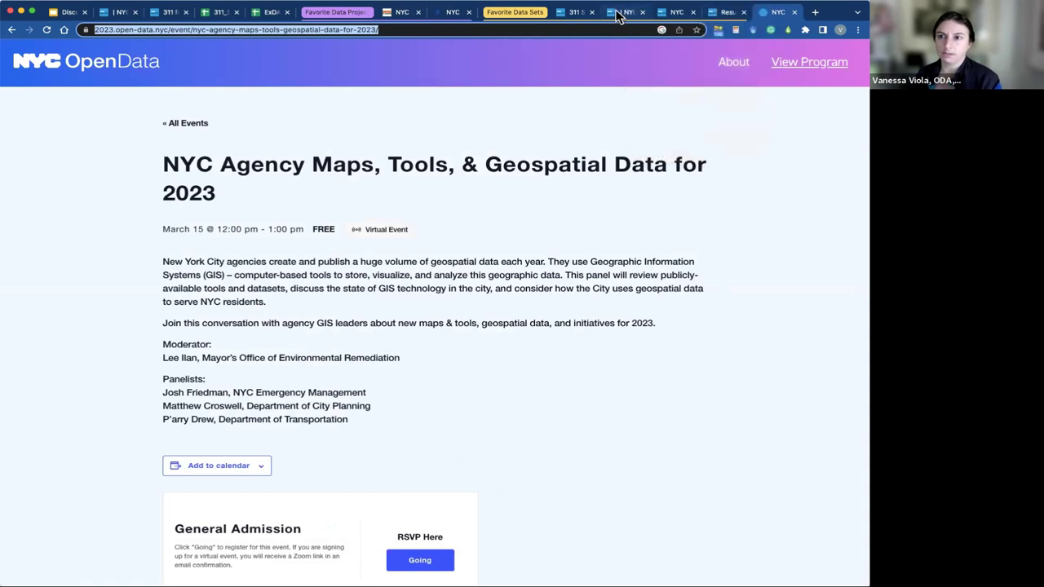
left_click(617, 14)
left_click(394, 15)
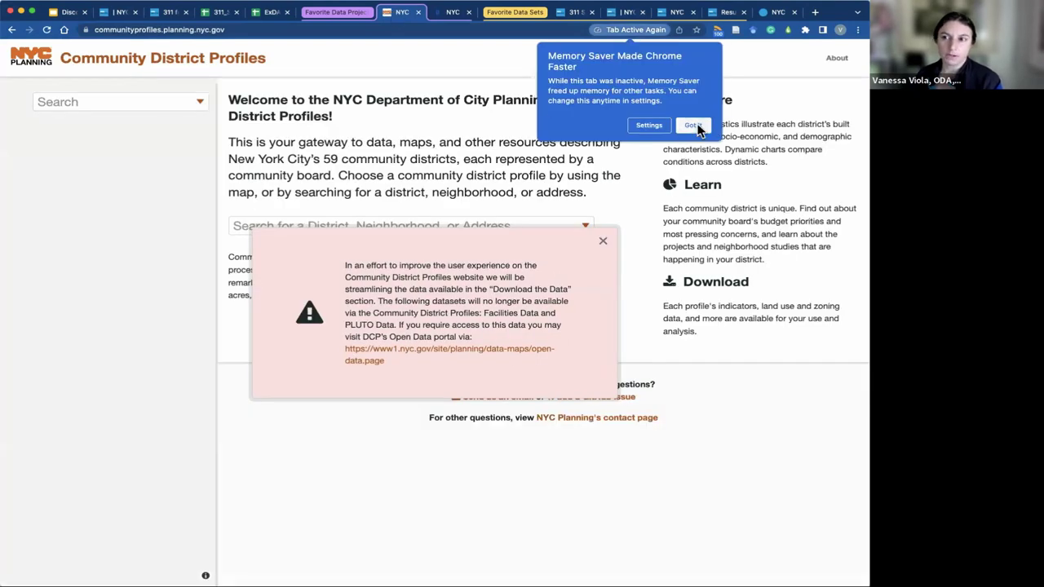
left_click(694, 125)
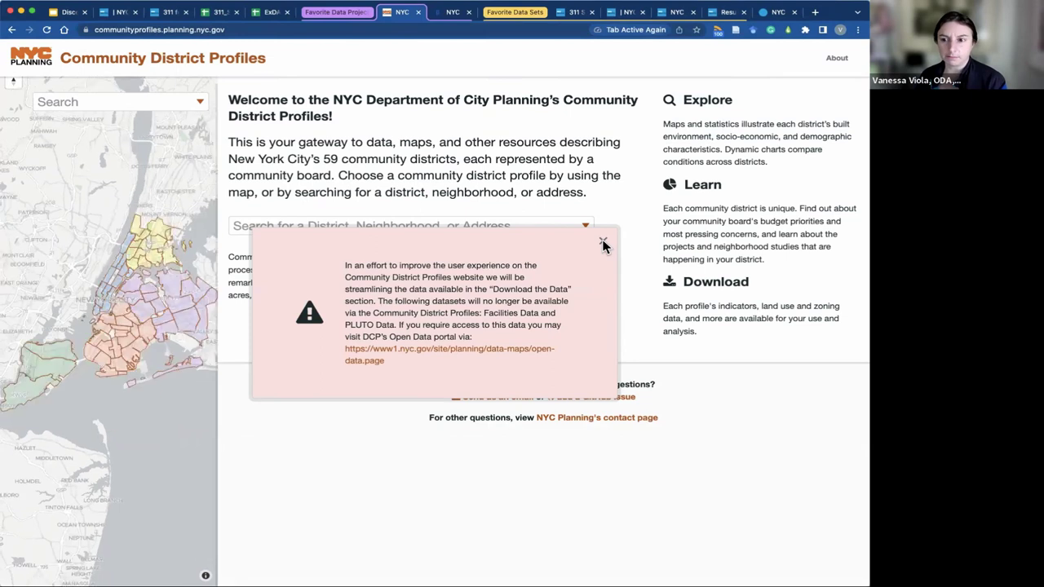
left_click(602, 244)
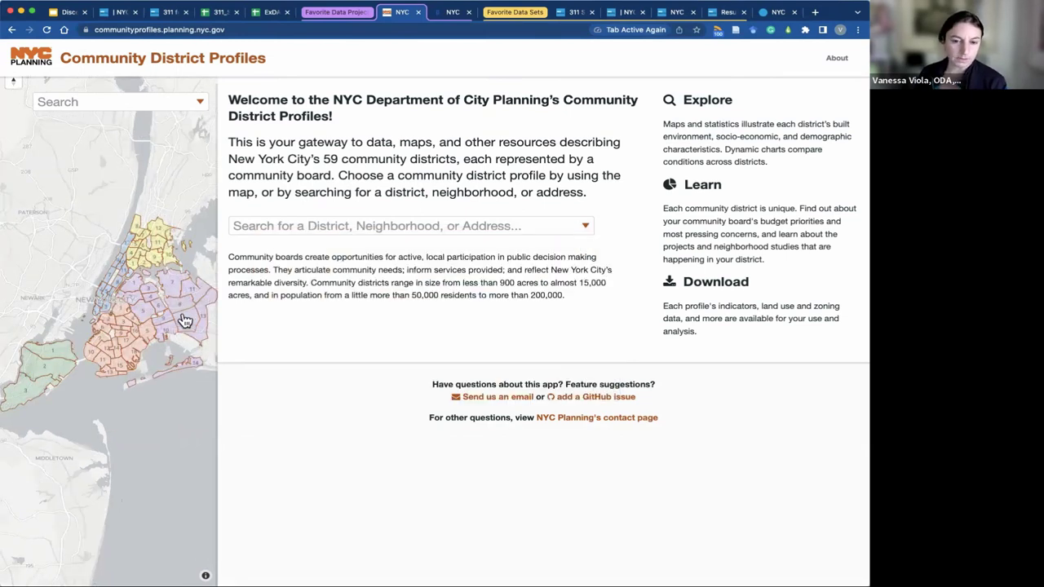
left_click(185, 320)
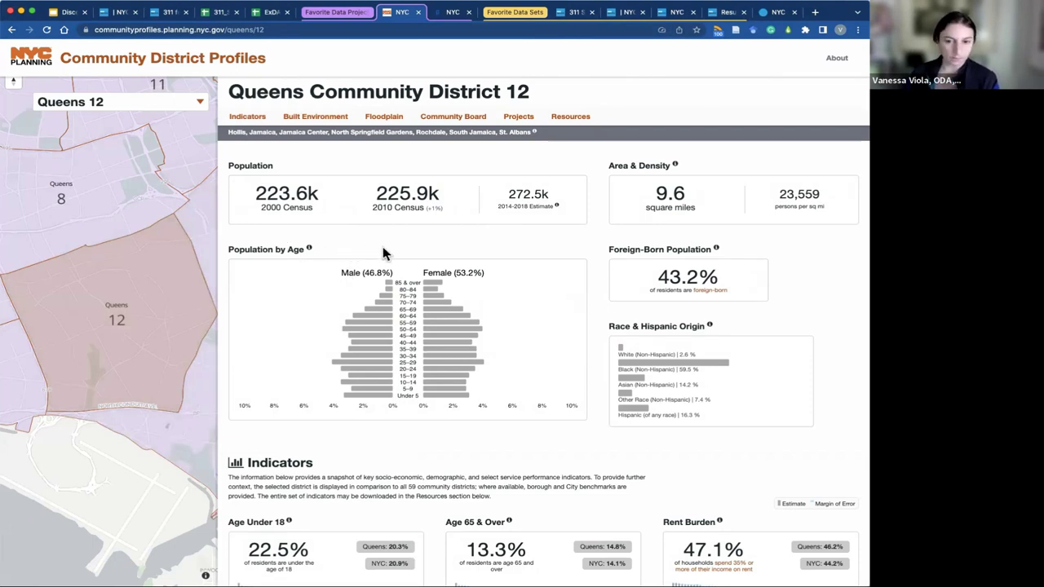
scroll(547, 269, "down", 1)
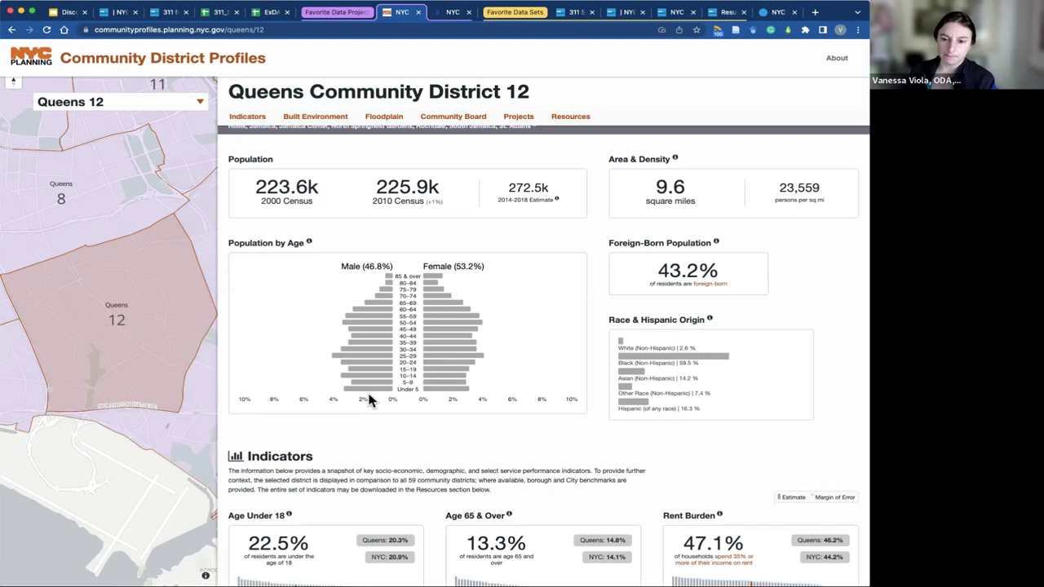
scroll(369, 400, "down", 3)
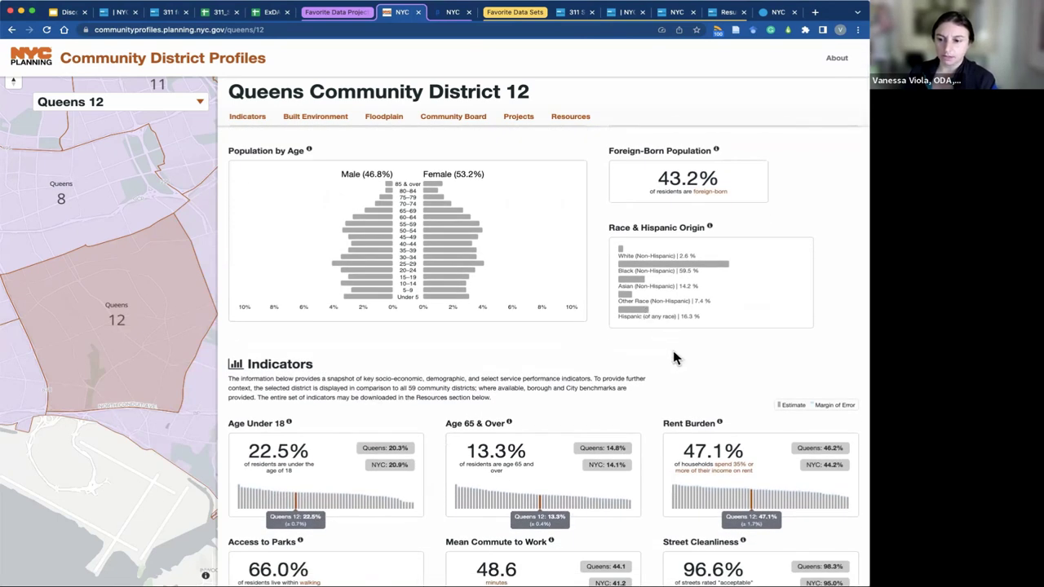
scroll(651, 343, "down", 5)
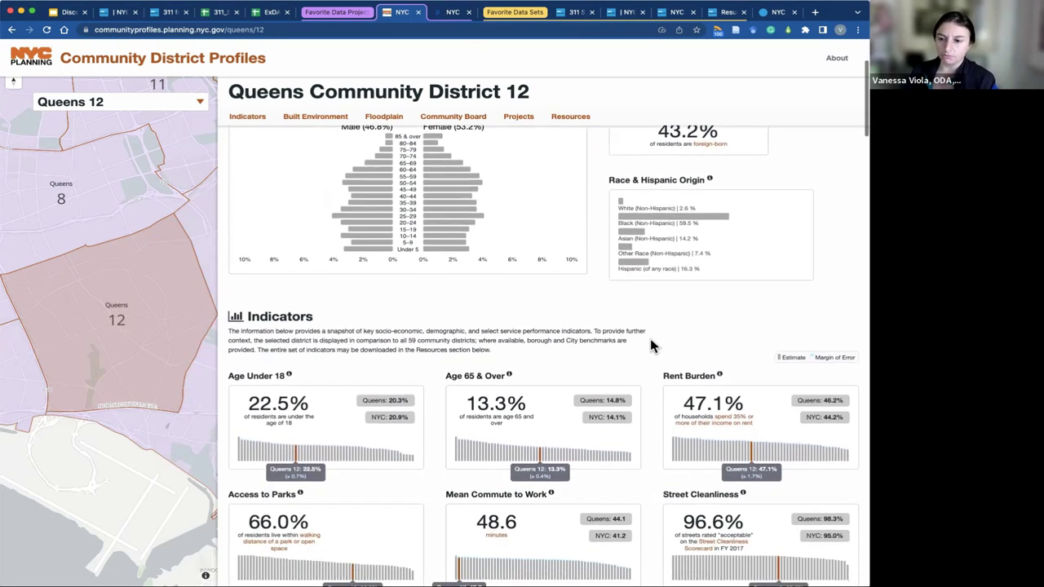
scroll(650, 341, "down", 1)
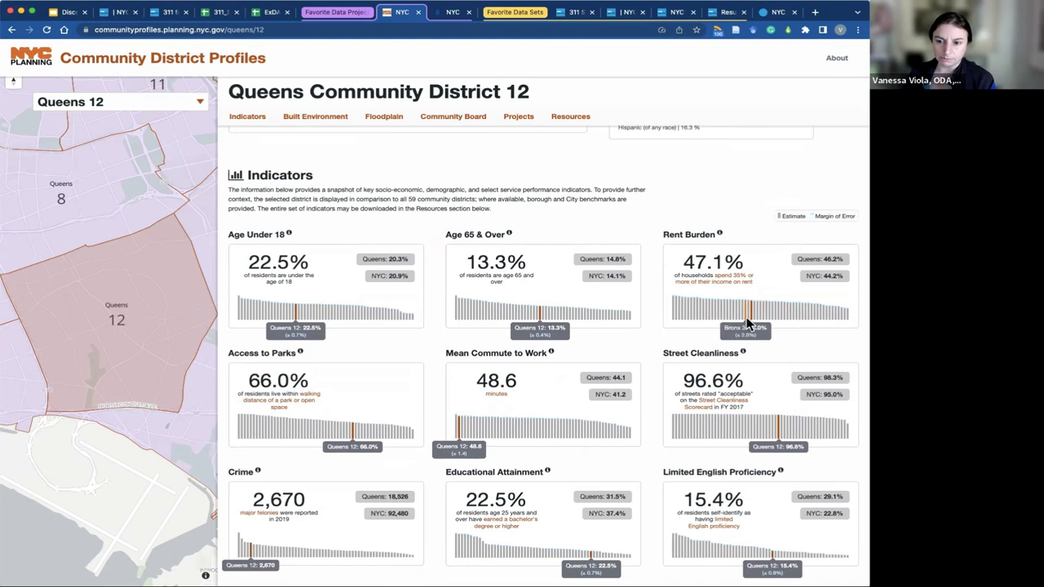
scroll(588, 376, "down", 3)
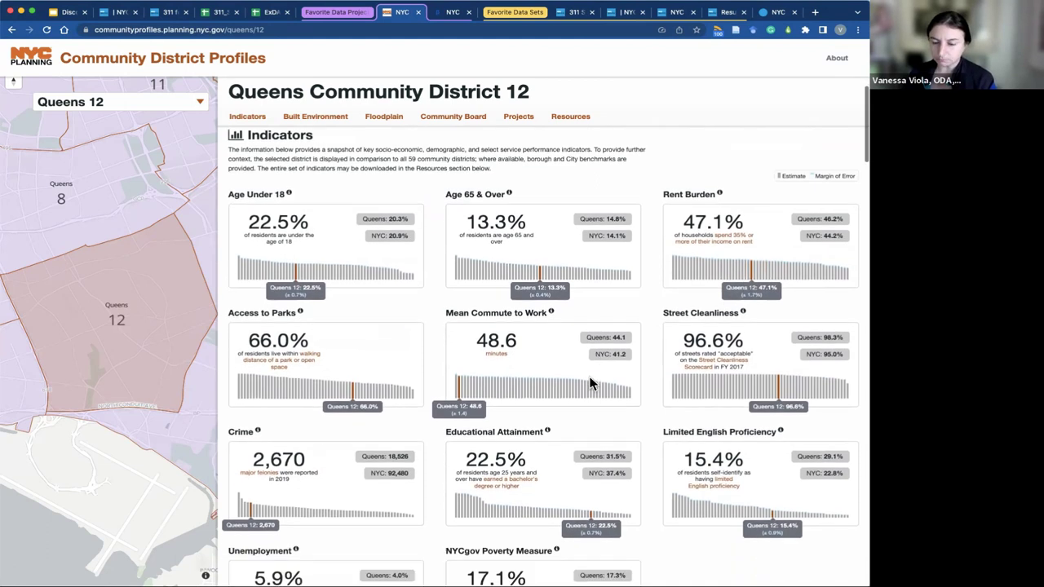
scroll(588, 380, "down", 3)
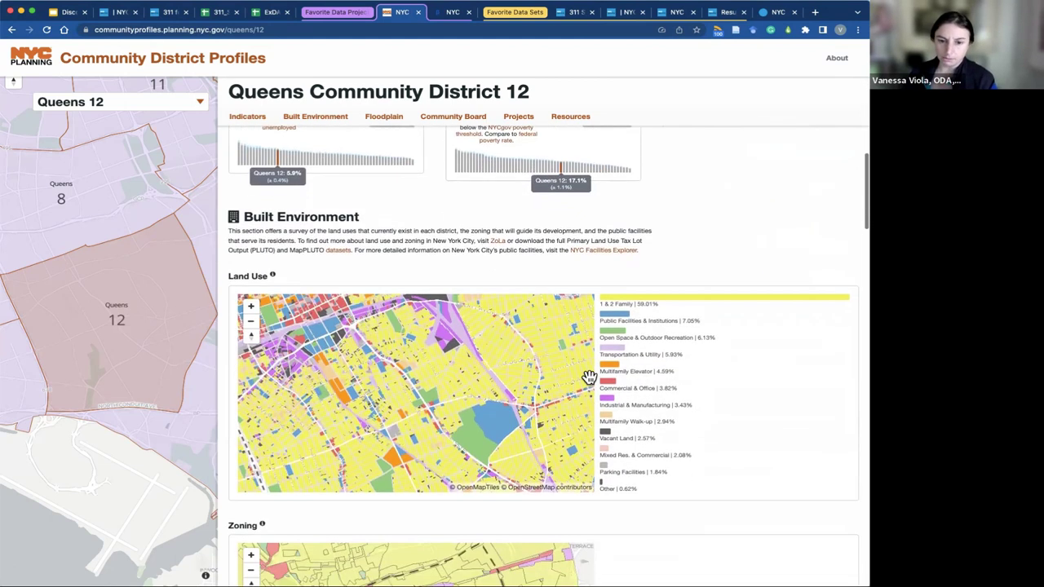
scroll(589, 377, "down", 2)
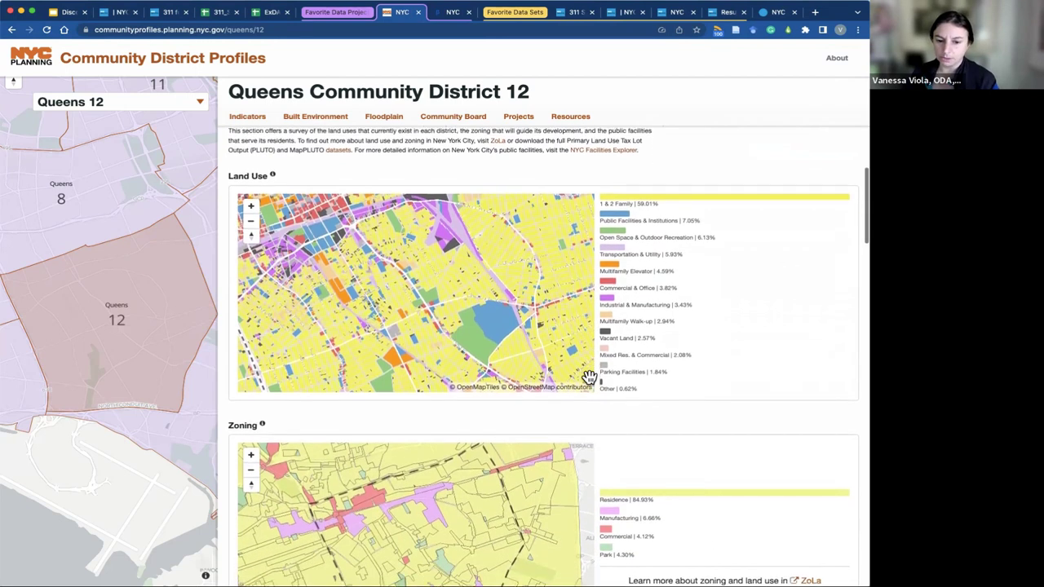
scroll(589, 377, "down", 3)
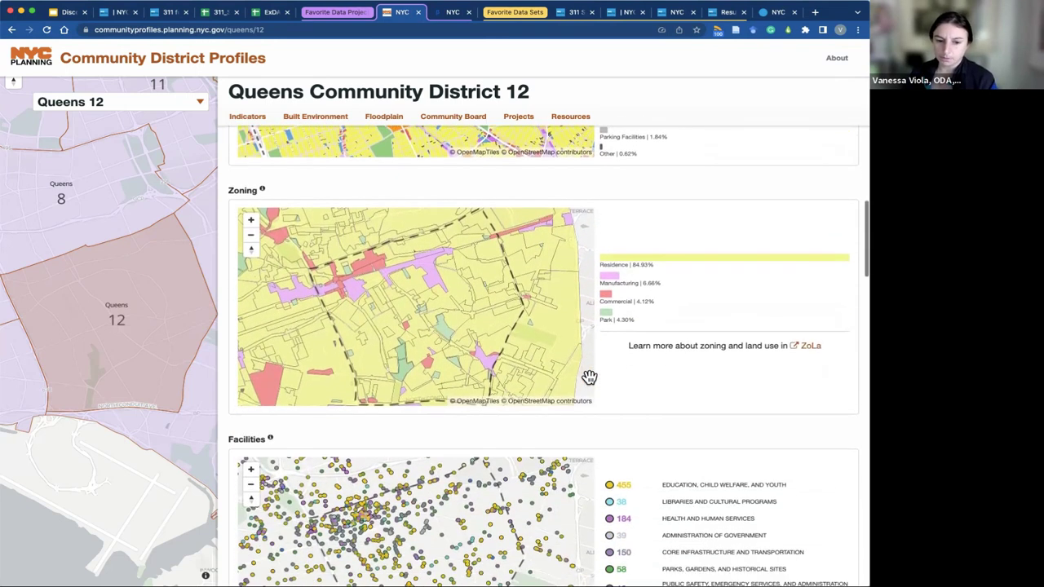
scroll(589, 377, "down", 3)
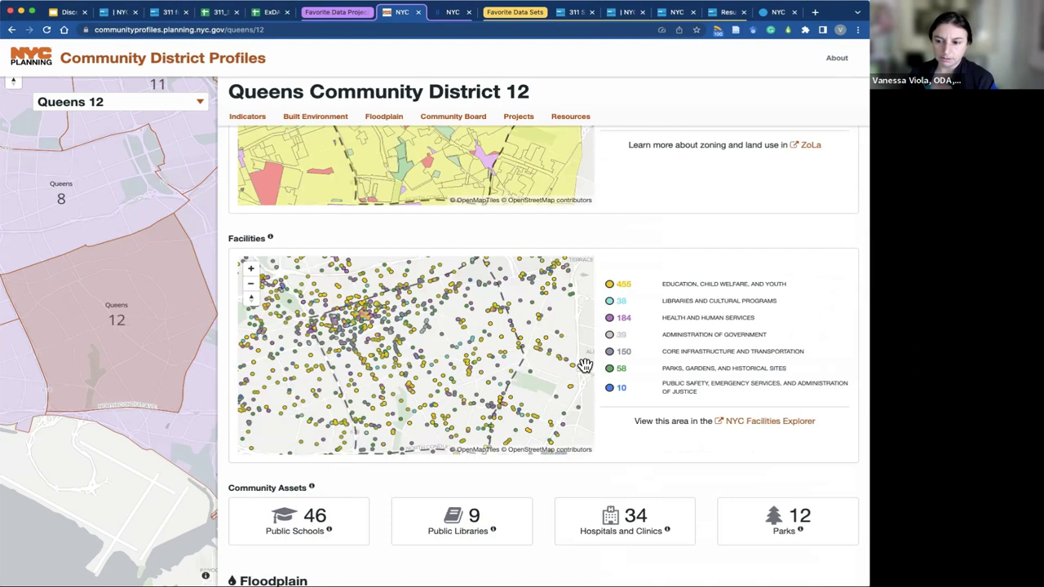
scroll(584, 364, "down", 3)
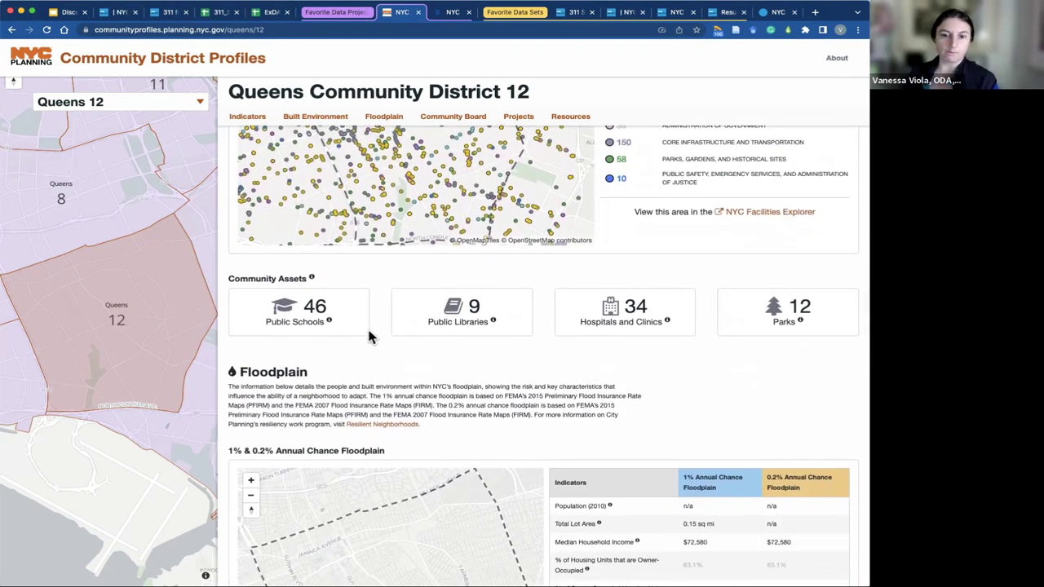
scroll(455, 343, "down", 2)
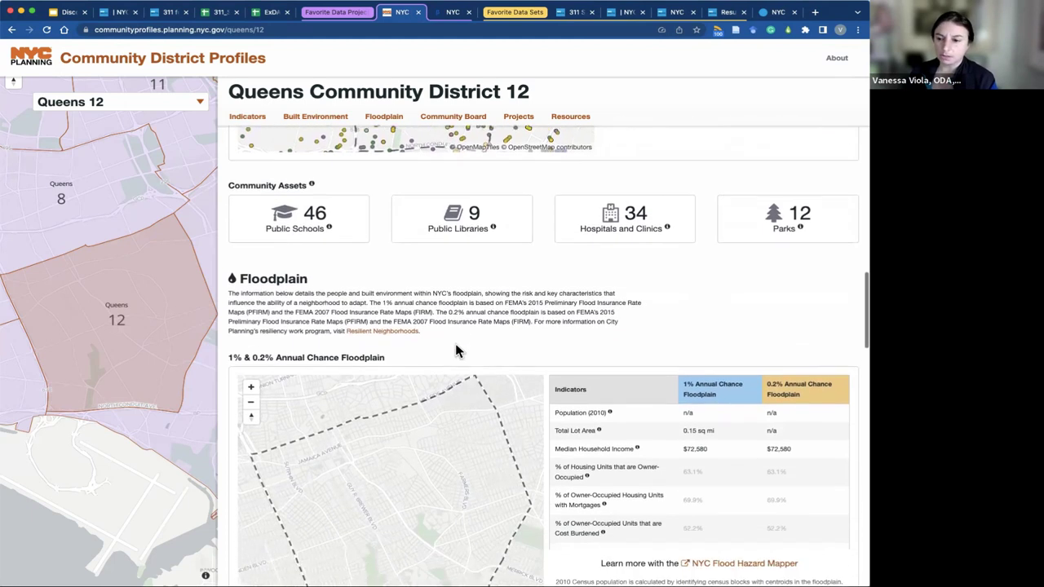
scroll(455, 344, "down", 2)
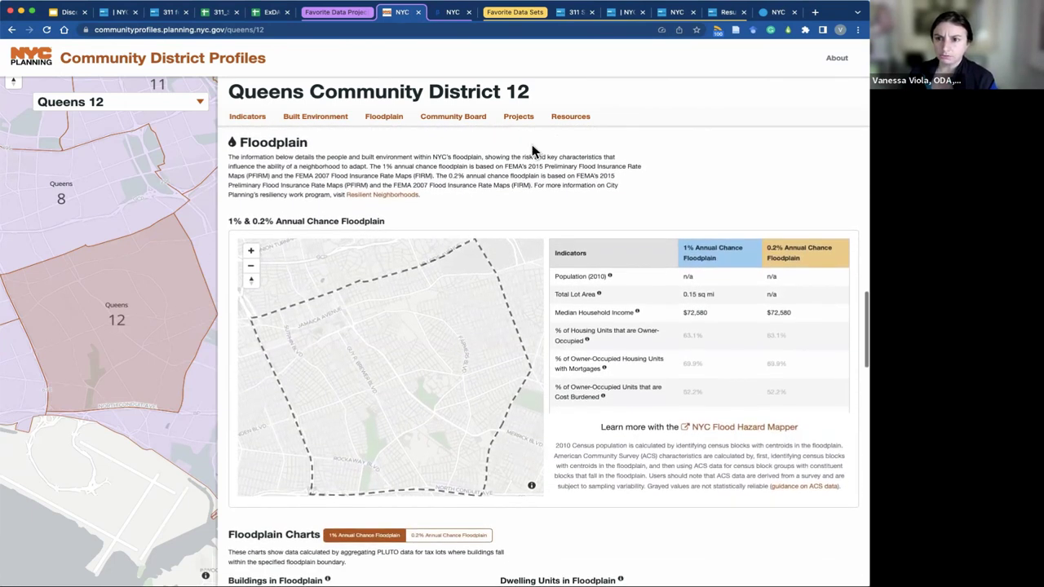
Step: Show the district's Resources section, then return to the presentation at slide 46
left_click(569, 119)
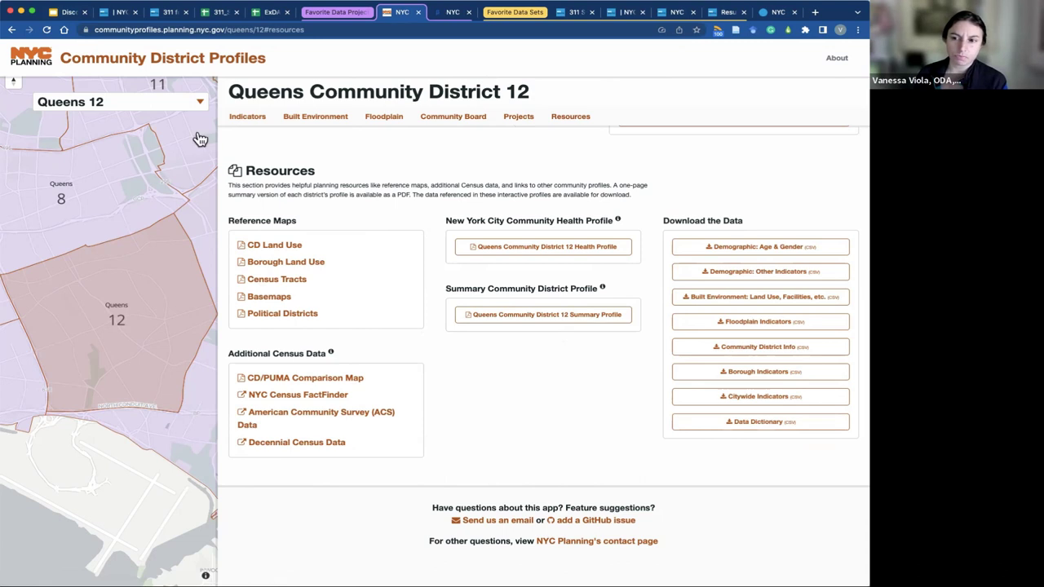
left_click(65, 13)
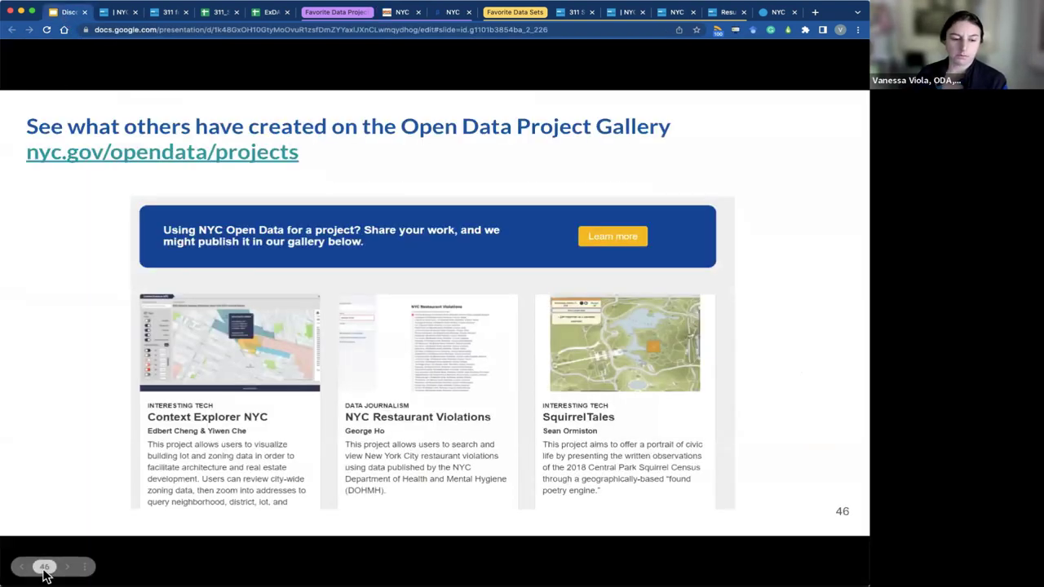
Step: Advance to slide 47, 'Boundaries Map', and open its BetaNYC product page link
left_click(67, 568)
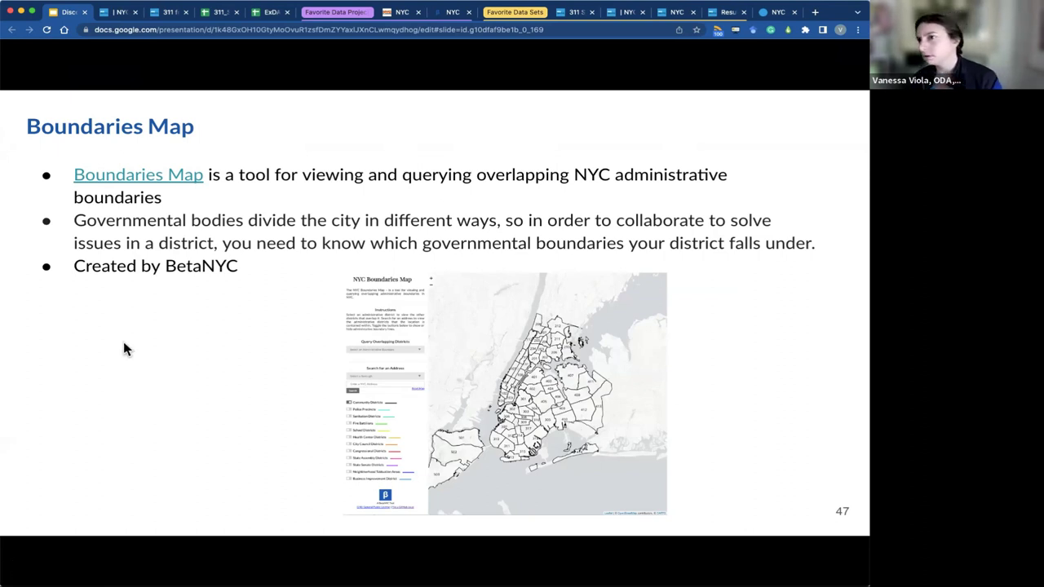
left_click(141, 178)
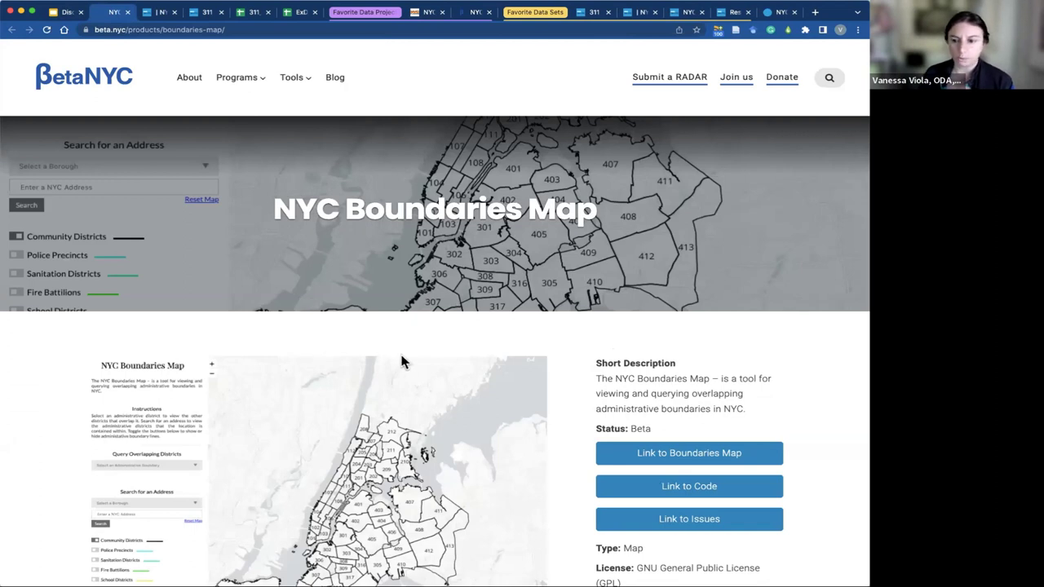
Step: Launch the NYC Boundaries Map tool from the BetaNYC page and begin an address search
left_click(630, 462)
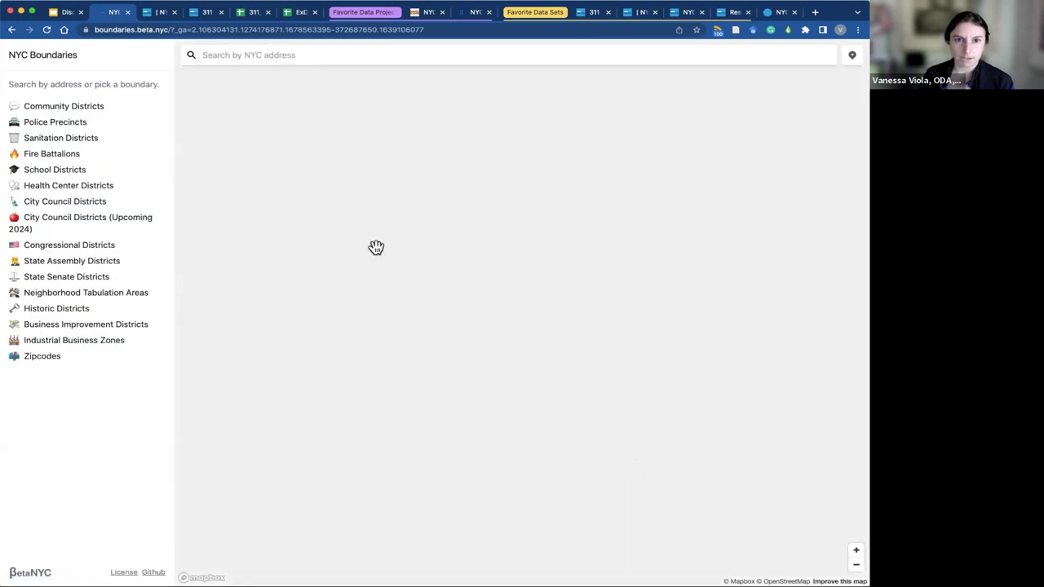
left_click(256, 57)
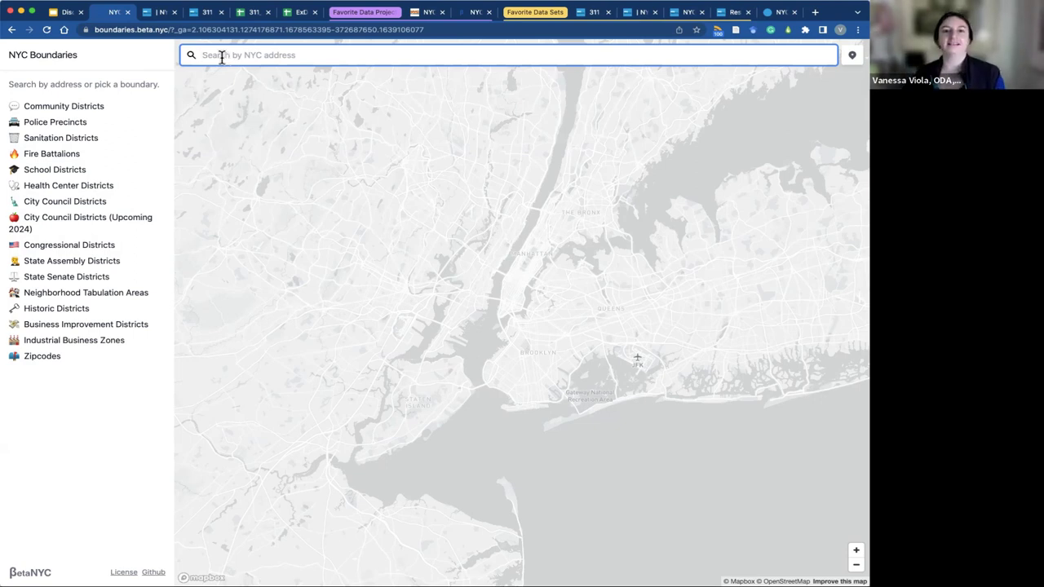
Step: Enter a Manhattan street address in the search box and select its matching suggestion
key("BackSpace")
key("BackSpace")
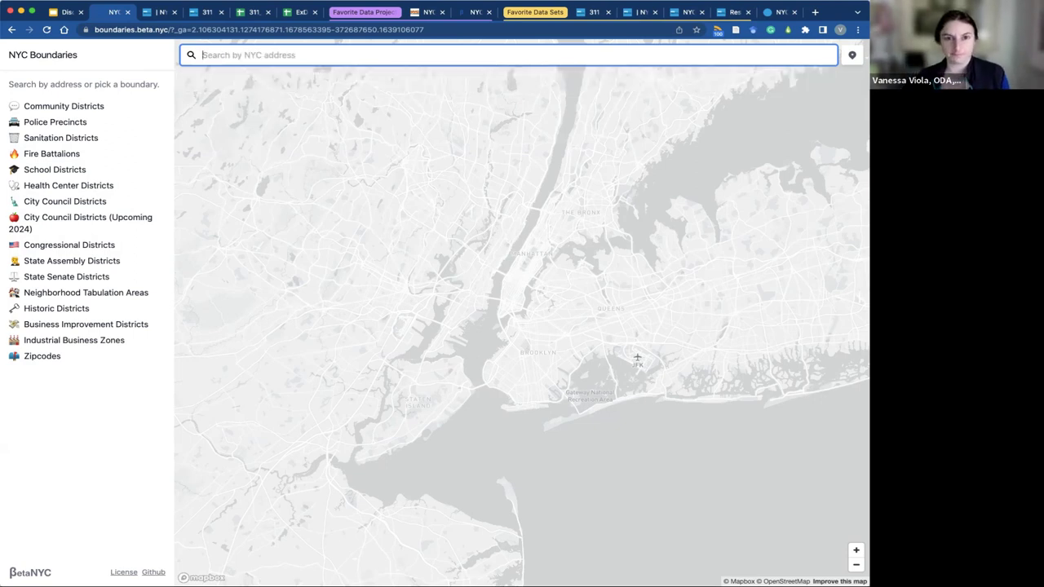
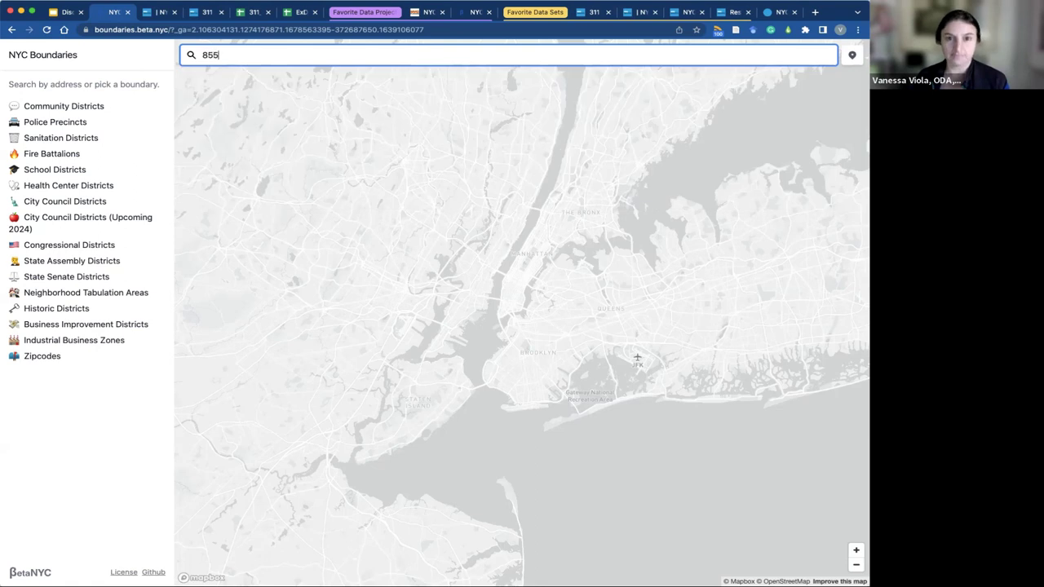
key("BackSpace")
key("BackSpace")
key("BackSpace")
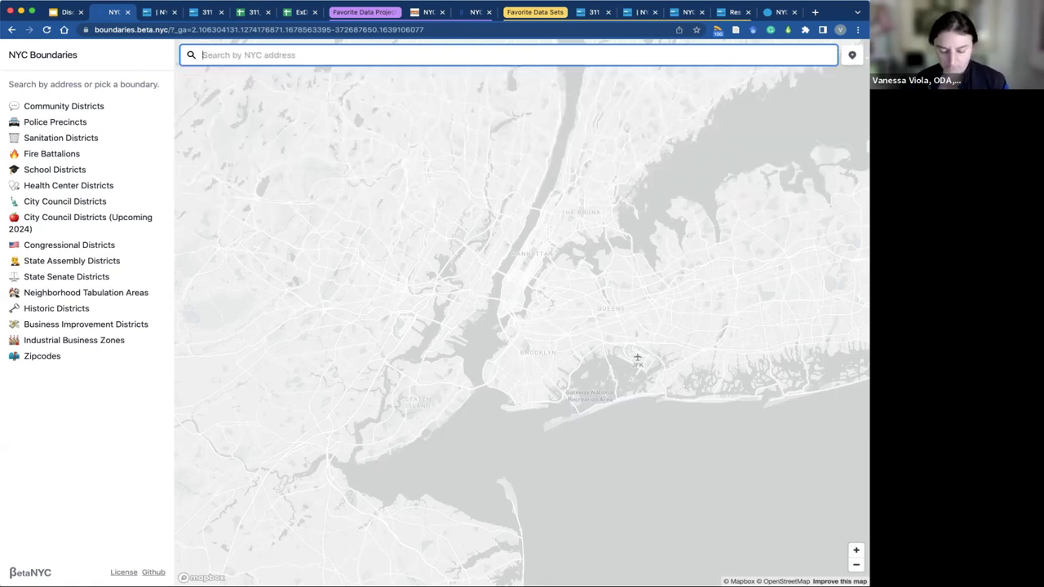
key("BackSpace")
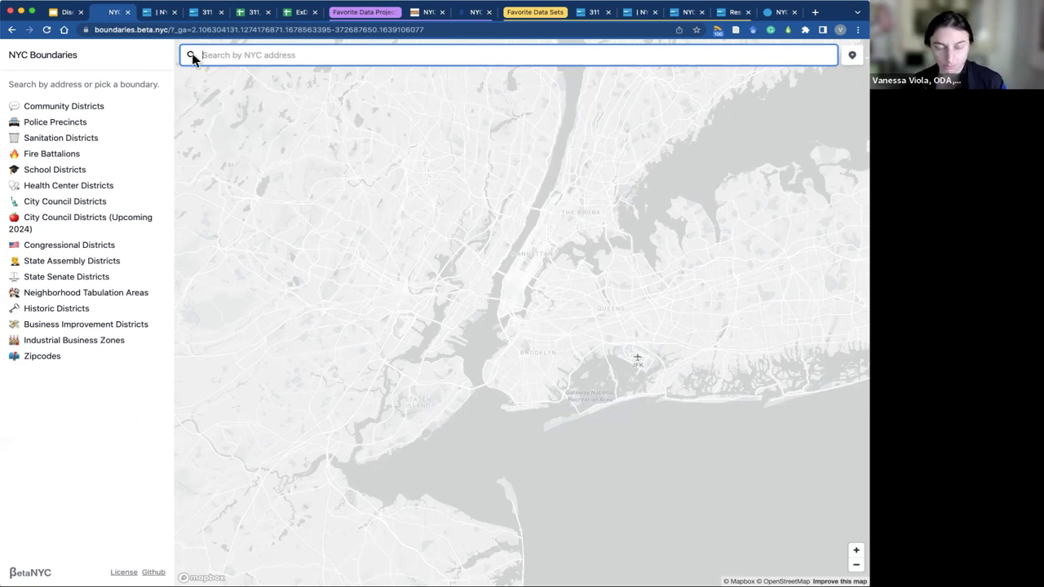
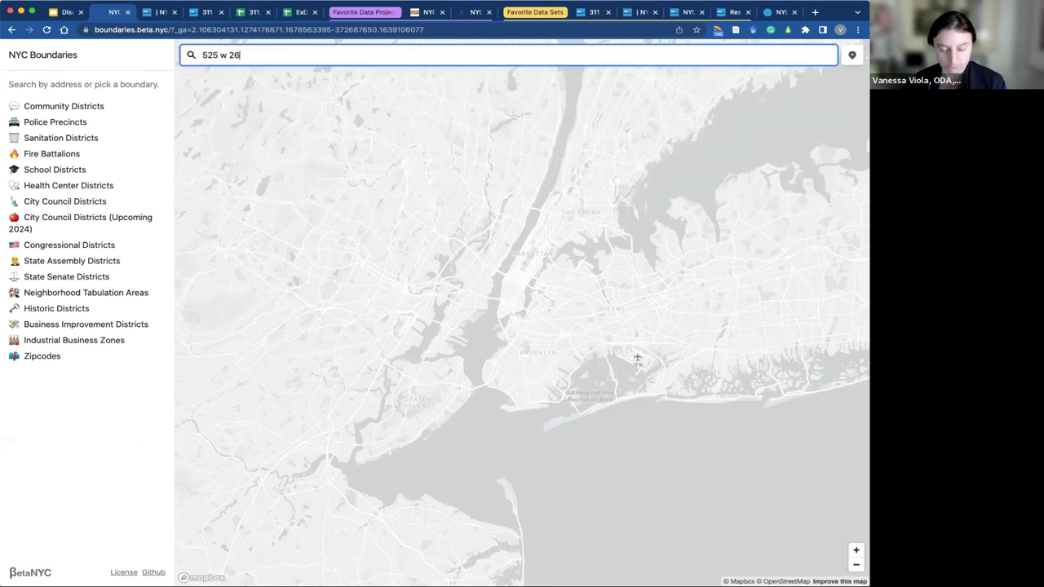
key("BackSpace")
key("BackSpace")
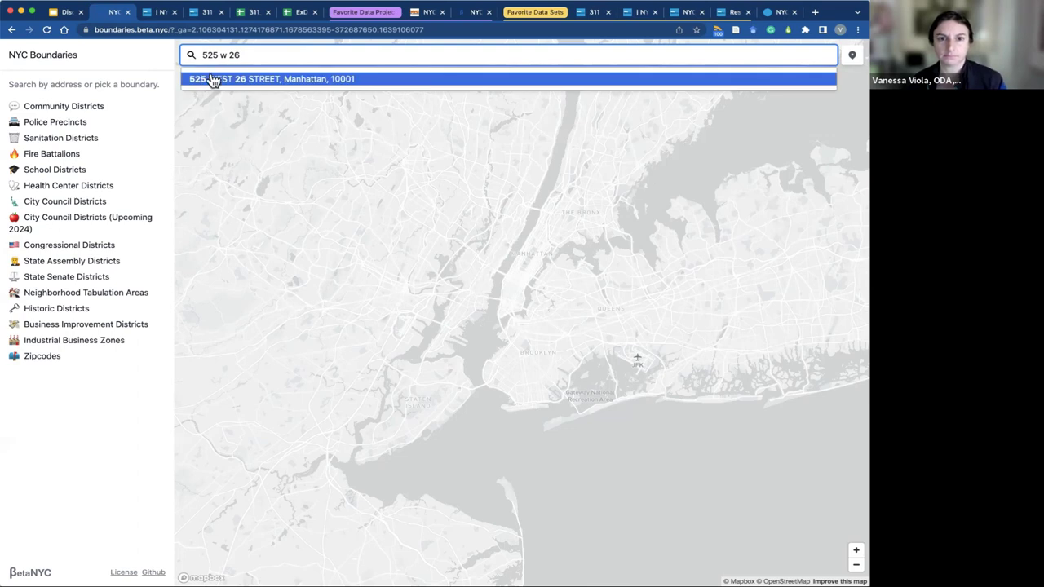
left_click(210, 78)
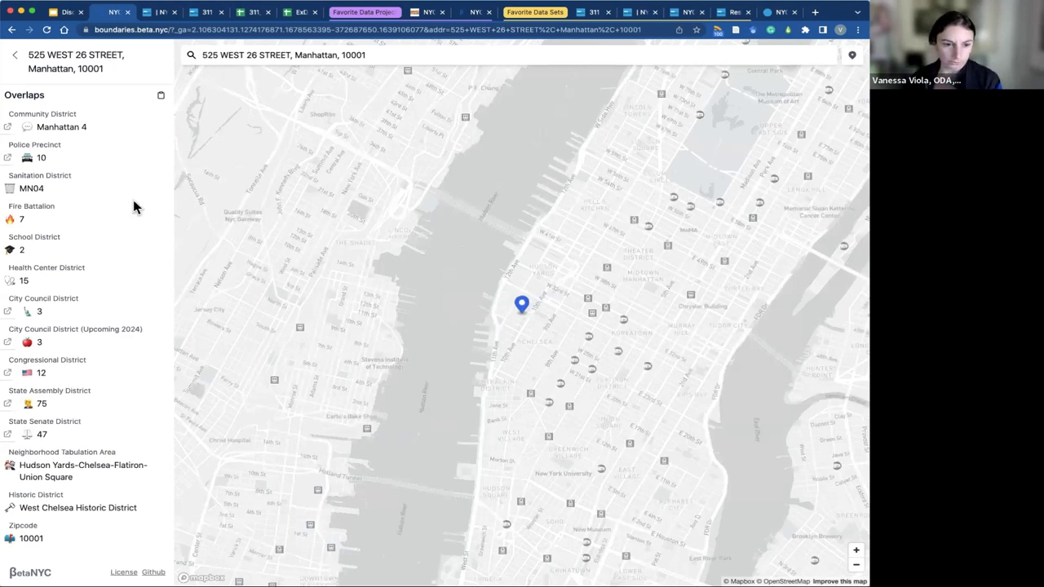
mouse_move(46, 373)
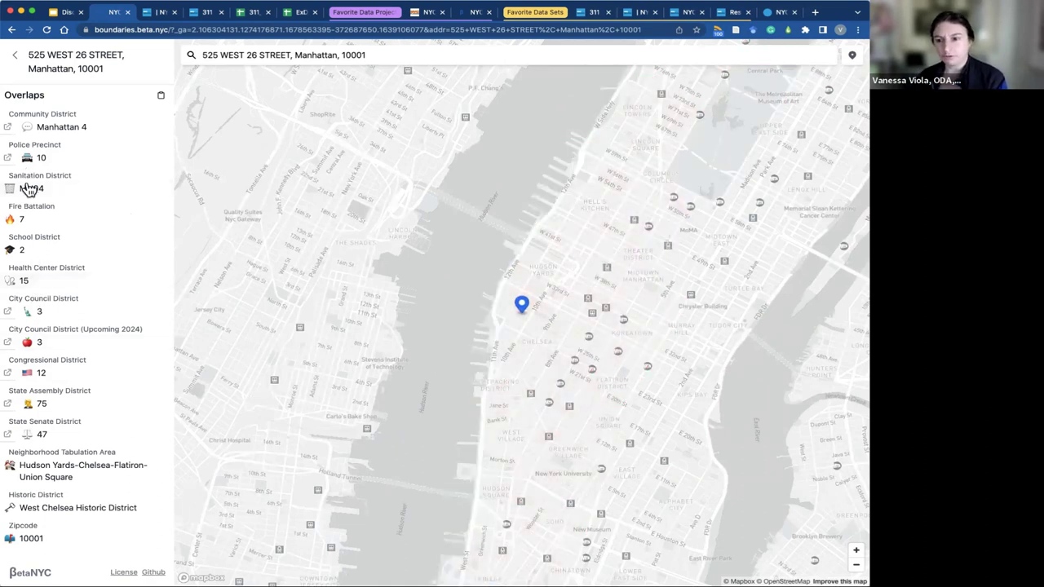
mouse_move(96, 473)
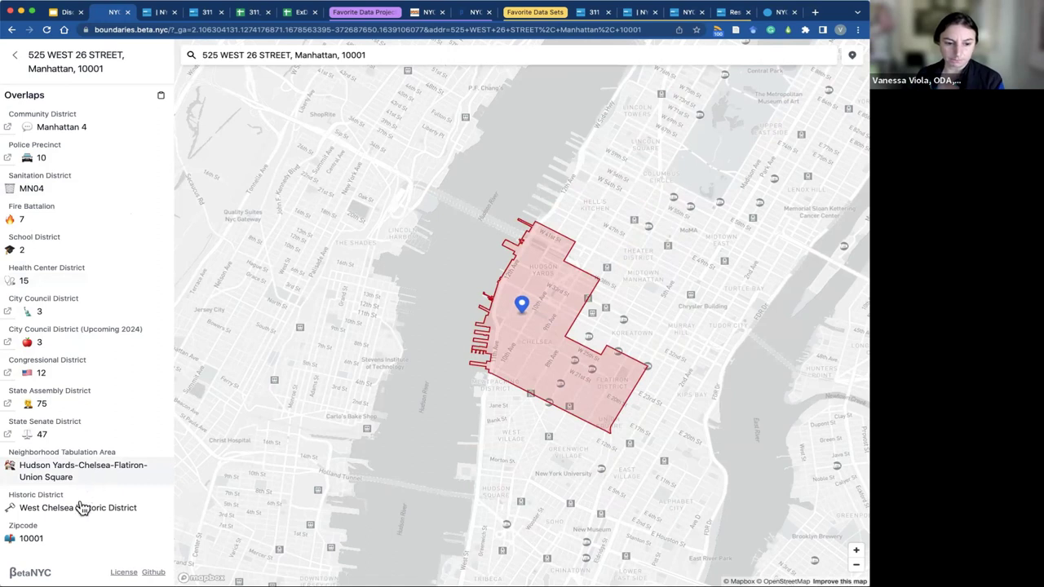
mouse_move(81, 511)
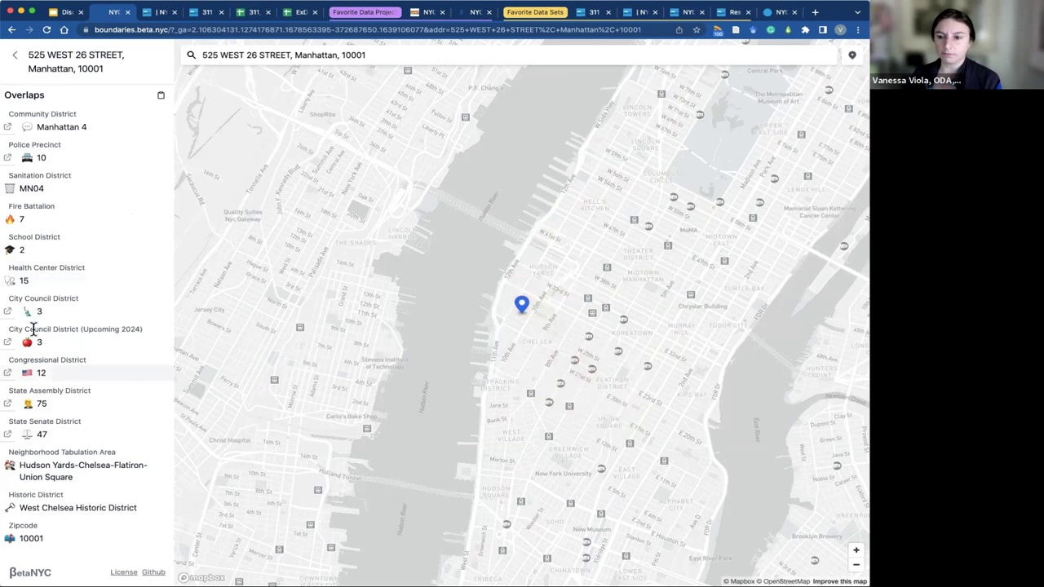
mouse_move(36, 190)
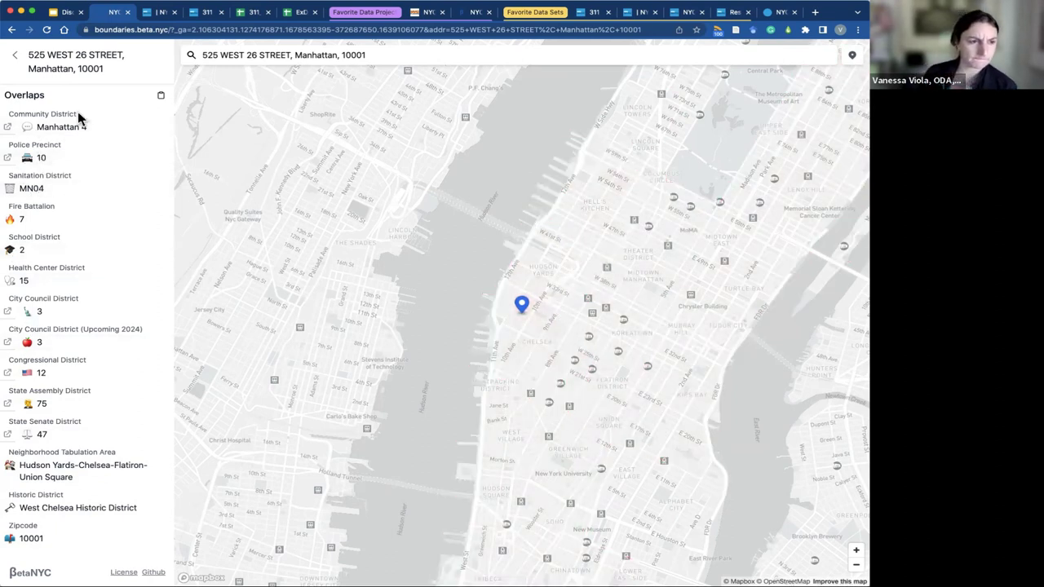
Step: Return to the presentation, advance to slide 48 'Data2Go NYC', and open the Data2Go.nyc link
left_click(65, 13)
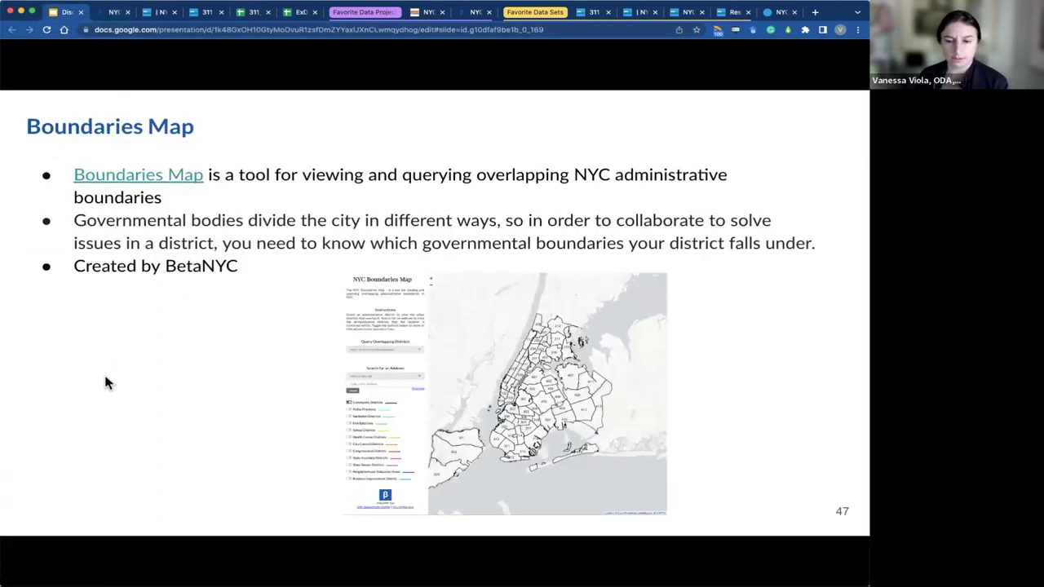
mouse_move(87, 536)
left_click(71, 567)
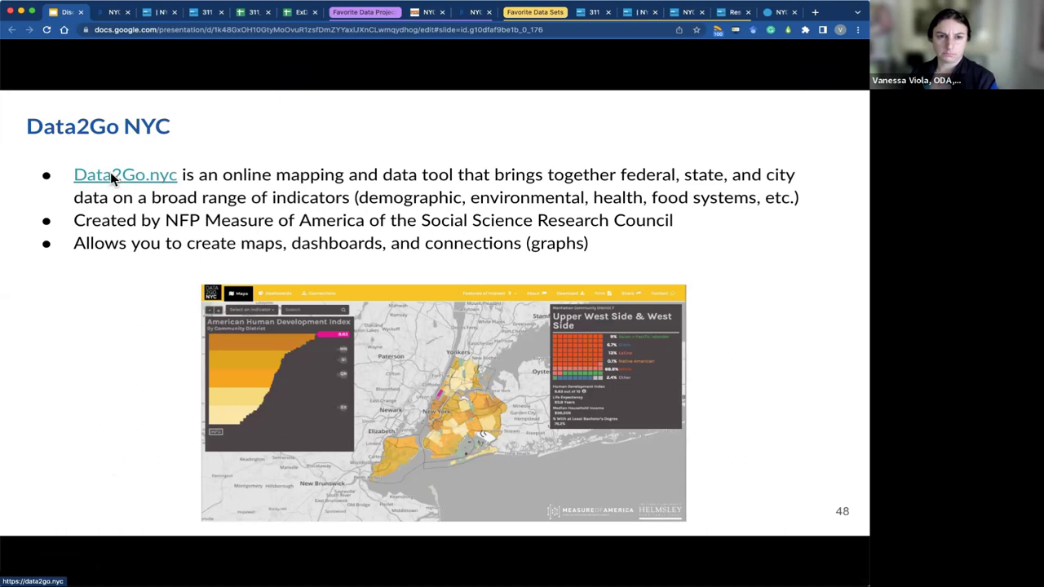
left_click(112, 177)
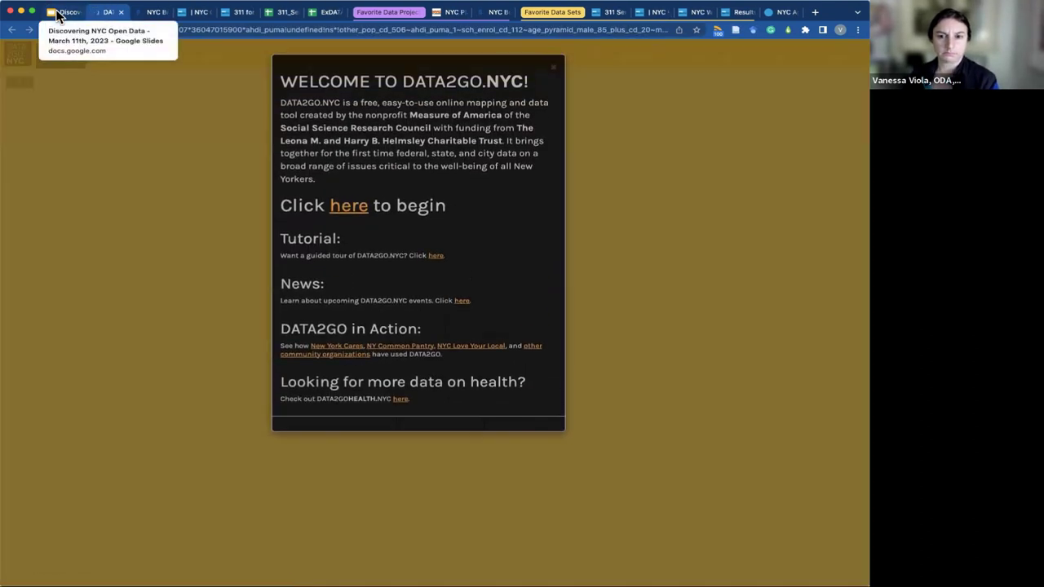
Step: Open DATA2GOHEALTH.NYC from the Data2Go welcome popup, then come back to the Data2Go NYC tab
left_click(54, 13)
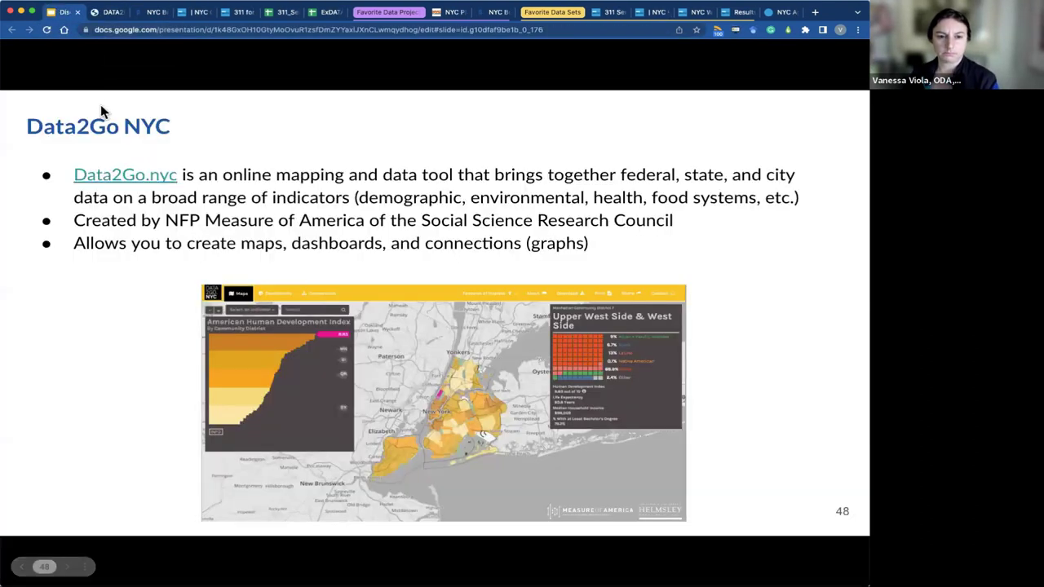
left_click(103, 12)
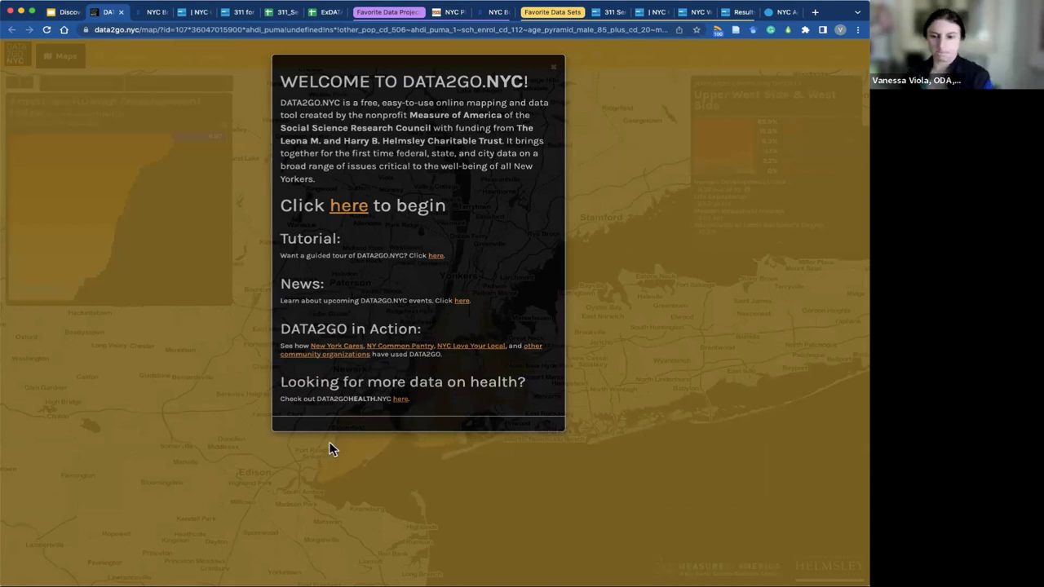
left_click(400, 399)
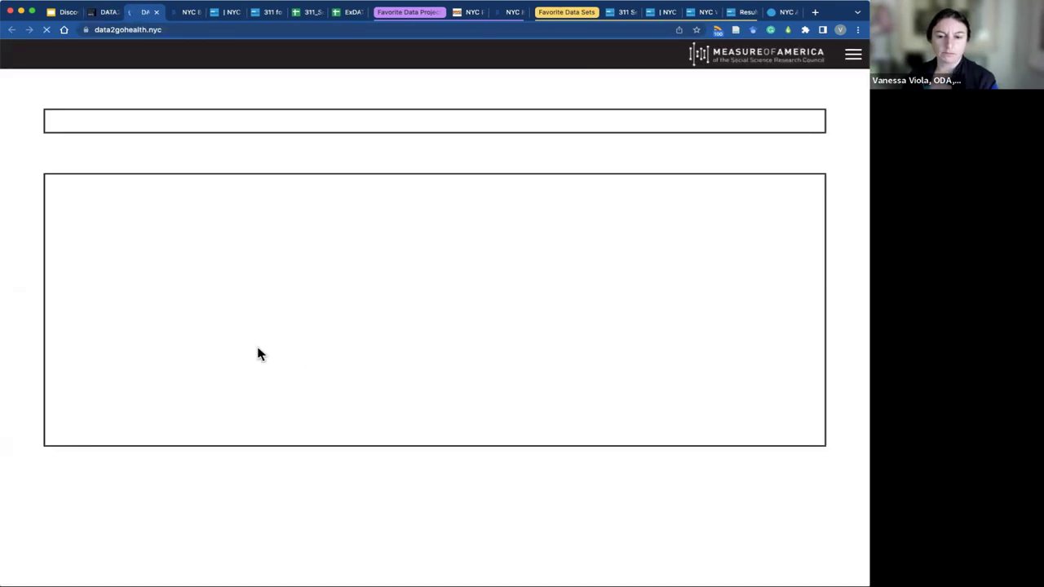
left_click(98, 15)
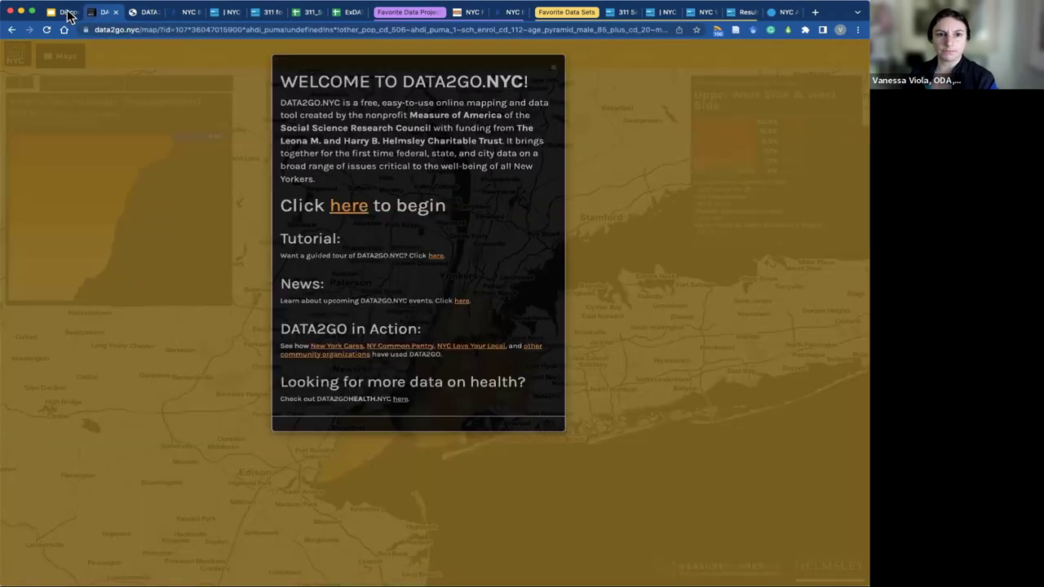
left_click(62, 14)
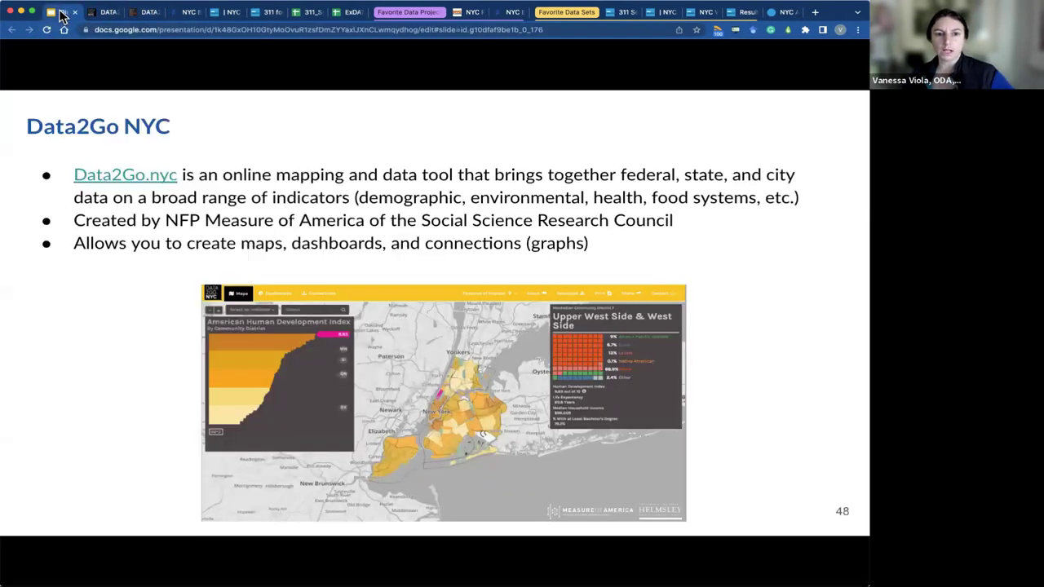
left_click(101, 14)
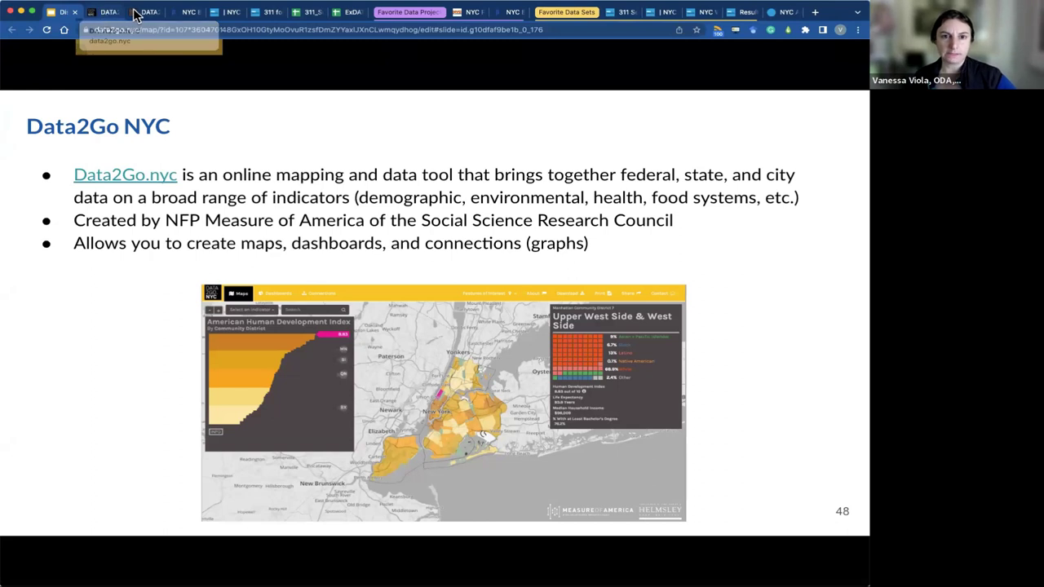
left_click(141, 13)
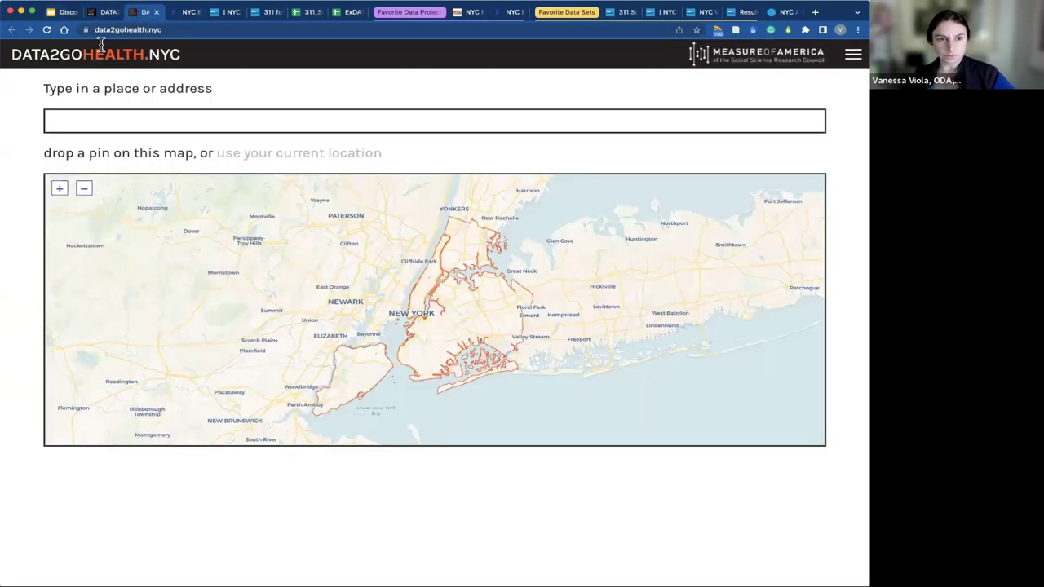
left_click(103, 15)
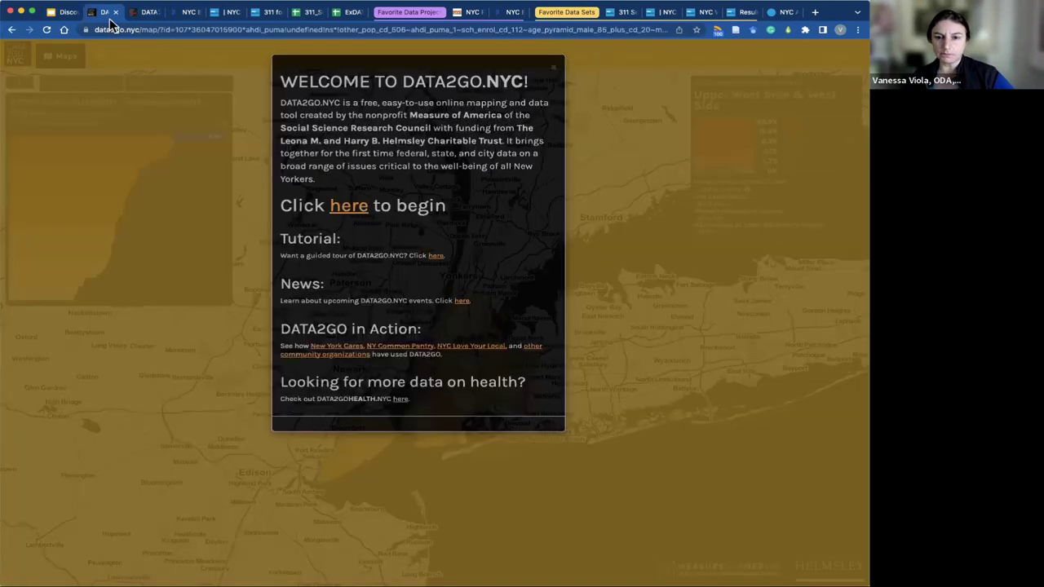
scroll(350, 208, "down", 2)
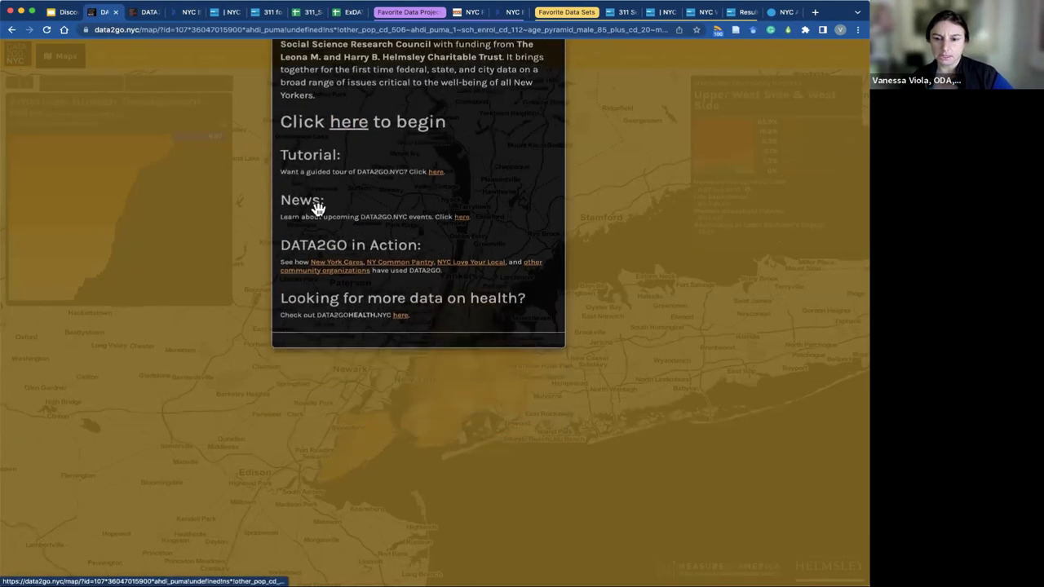
Step: Close the welcome popup and map Library Circulation (total # of items) from Public Funding & Services
left_click(405, 290)
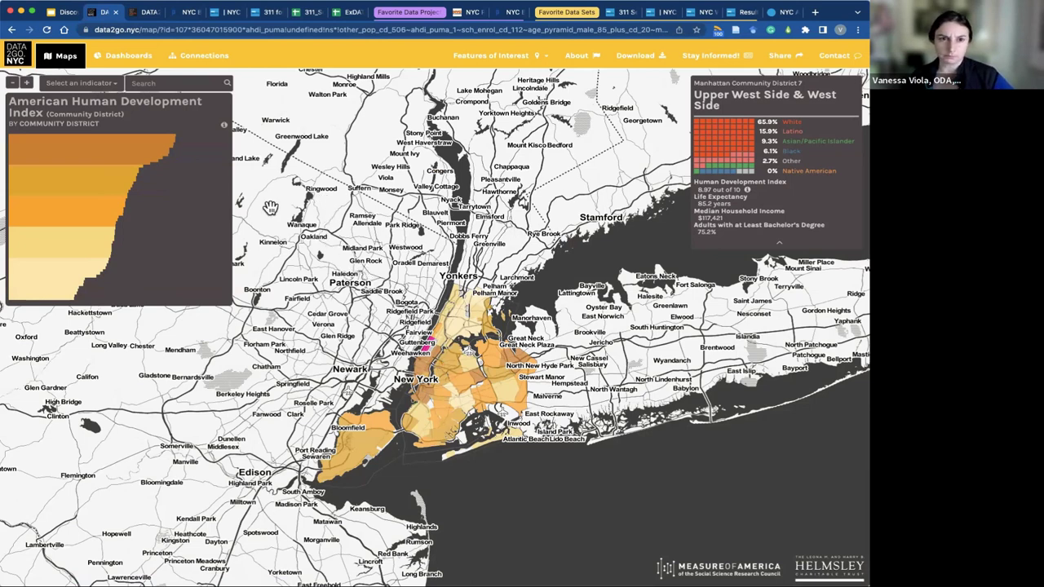
left_click(107, 86)
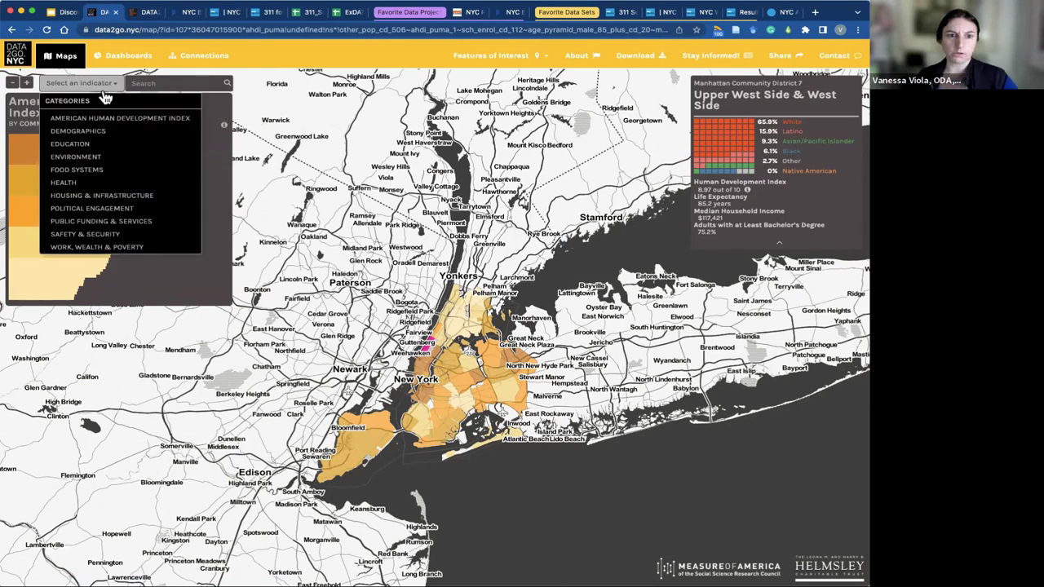
mouse_move(96, 122)
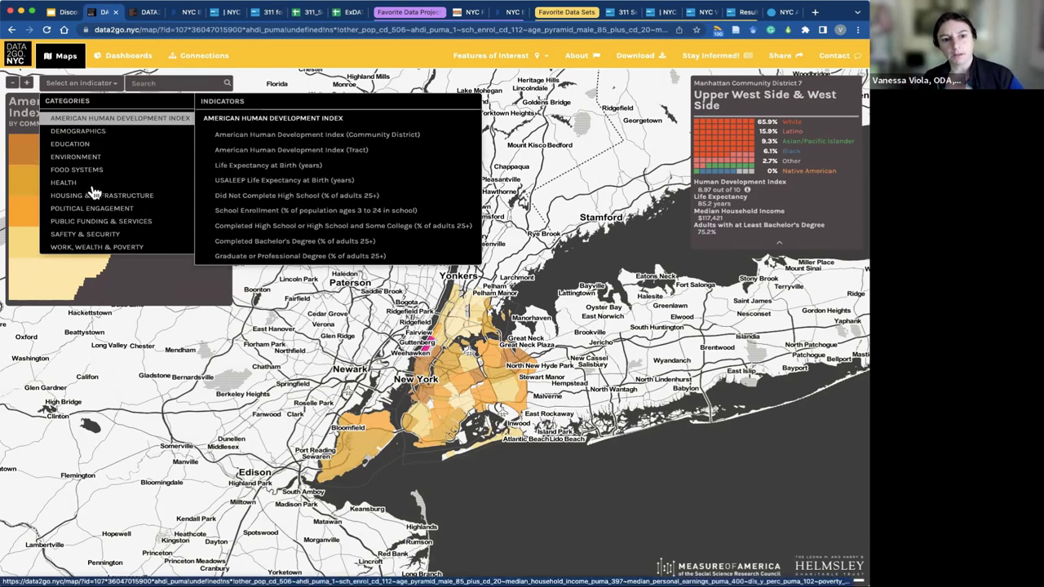
mouse_move(93, 185)
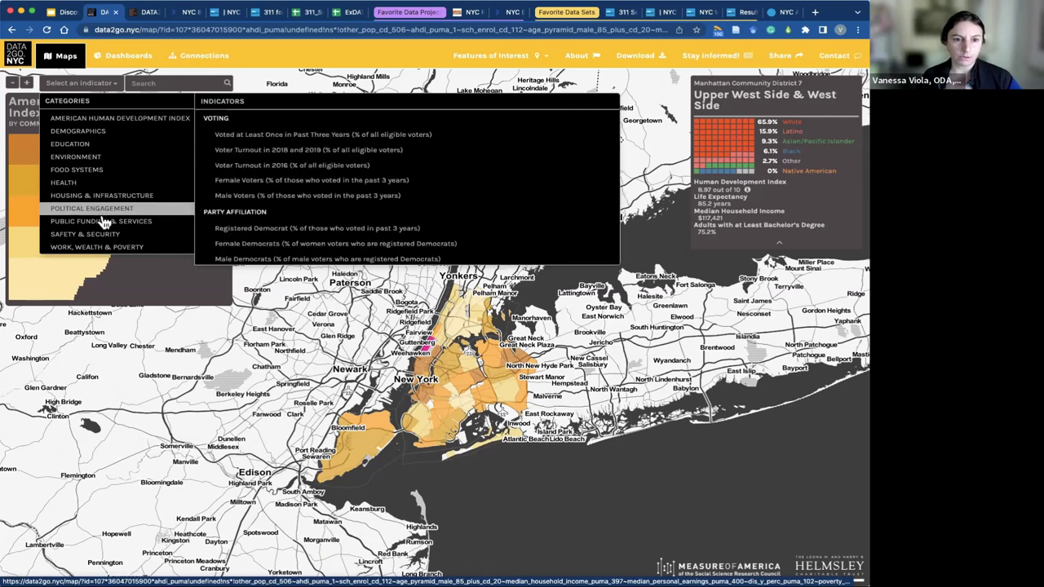
mouse_move(106, 222)
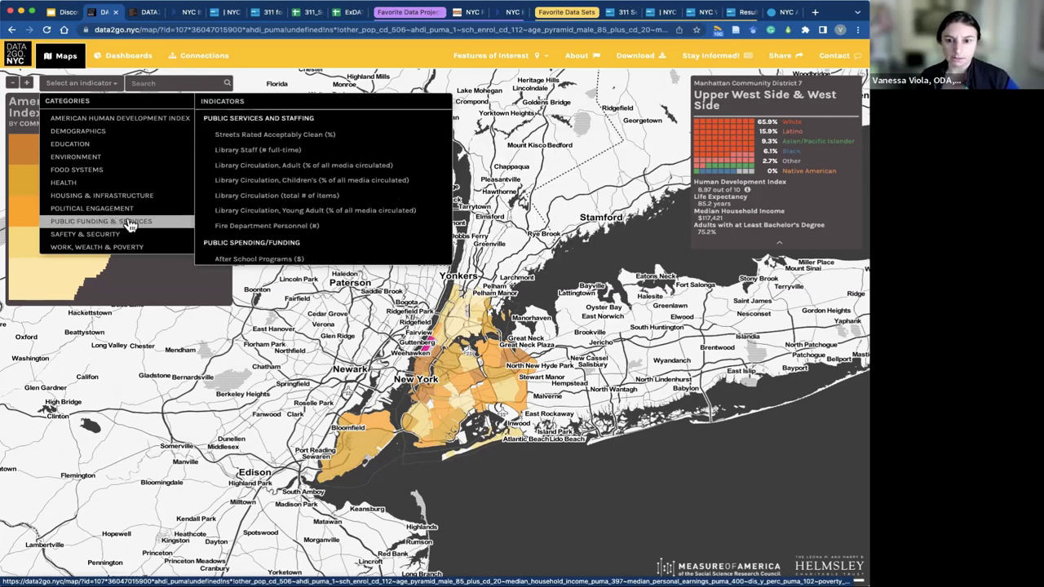
left_click(254, 192)
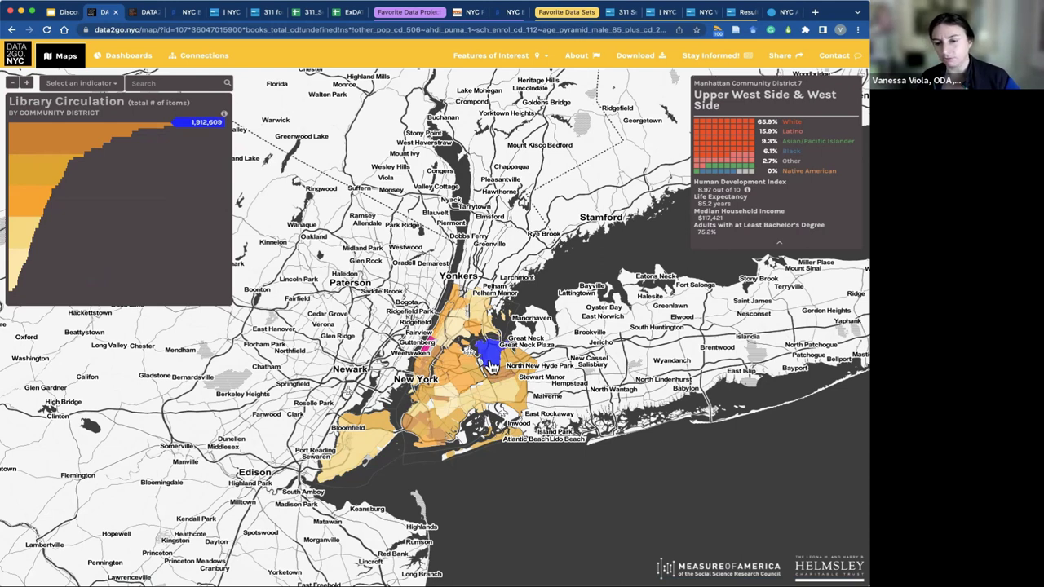
Step: Select Flushing, Murray Hill & Whitestone (Queens District 7), showing 1,912,609 items circulated
scroll(490, 365, "up", 5)
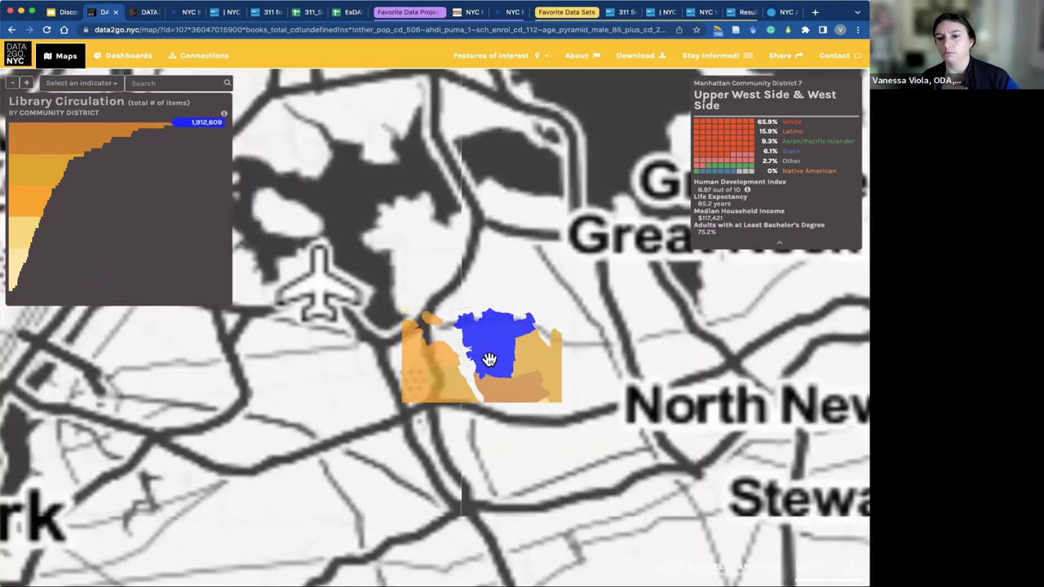
scroll(490, 359, "down", 4)
scroll(410, 338, "up", 1)
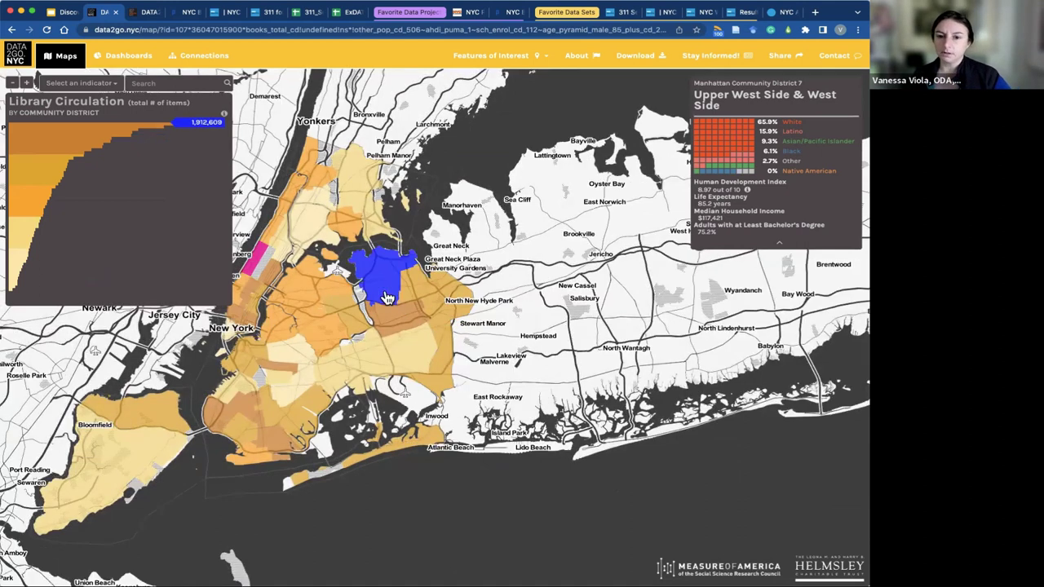
left_click(387, 297)
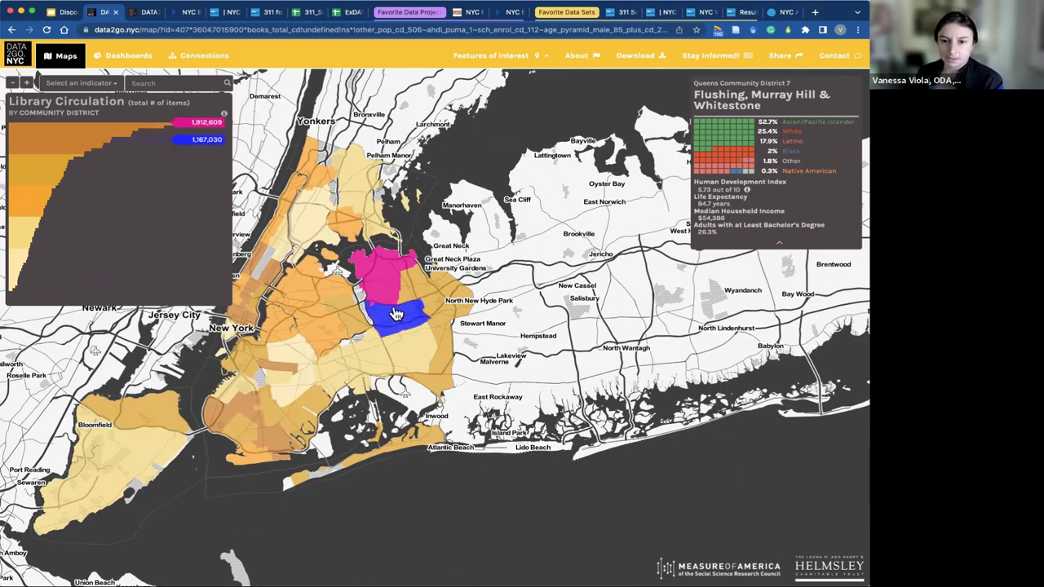
Step: Select Briarwood, Fresh Meadows & Hillcrest (1,167,030 items), then return to the Data2Go NYC slide
left_click(396, 314)
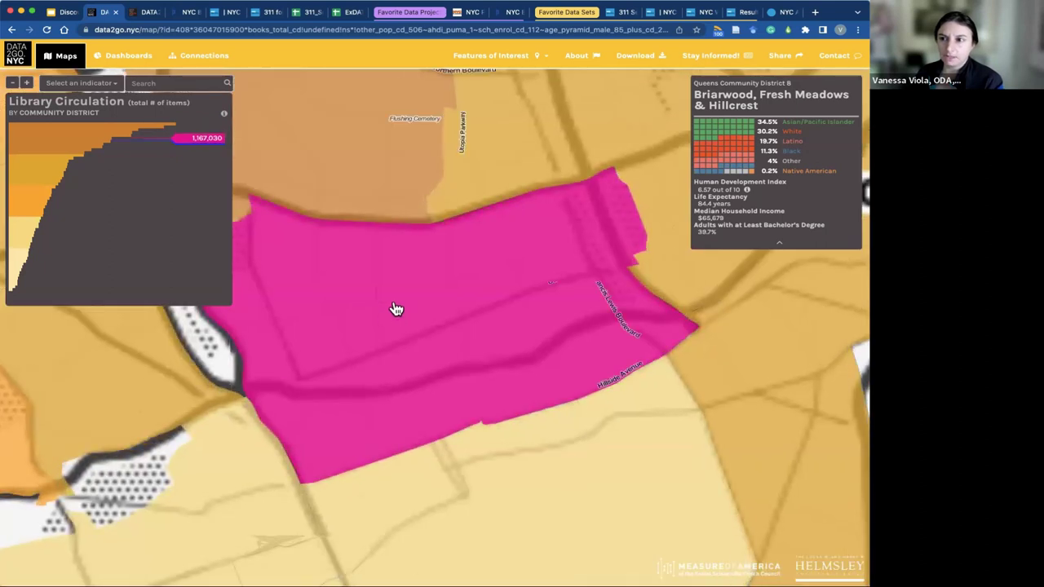
scroll(396, 308, "down", 5)
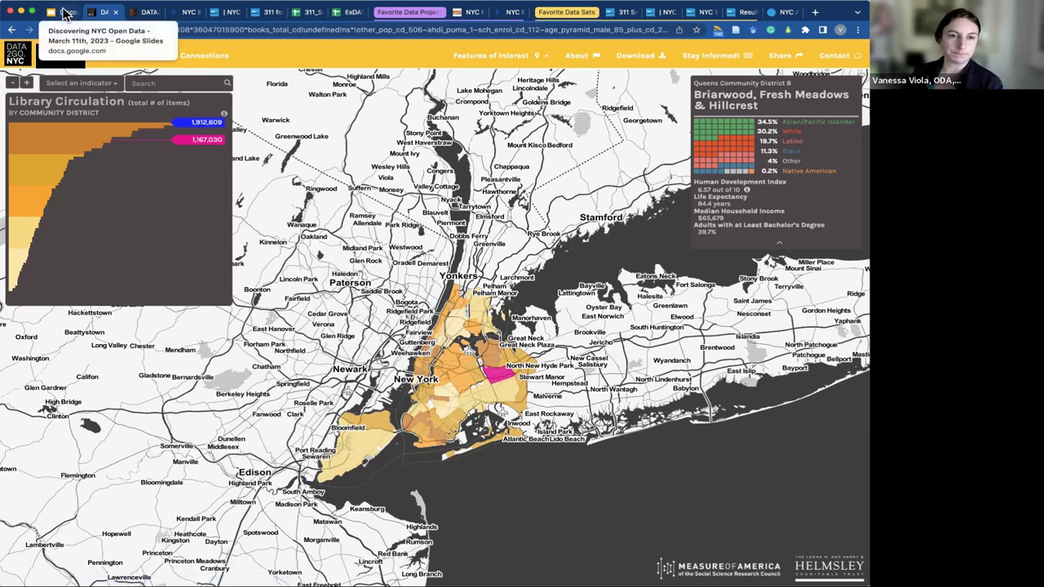
left_click(66, 14)
Step: Advance the slideshow past NYC Connector, Restaurant Violations and Questions? to the Help Desk slide 56
mouse_move(98, 569)
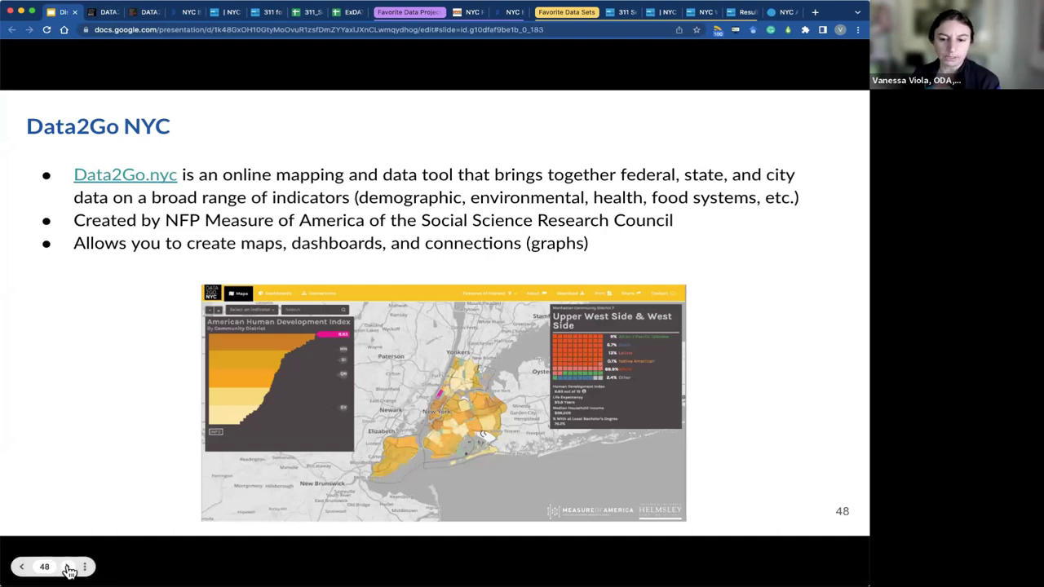
left_click(68, 567)
left_click(68, 568)
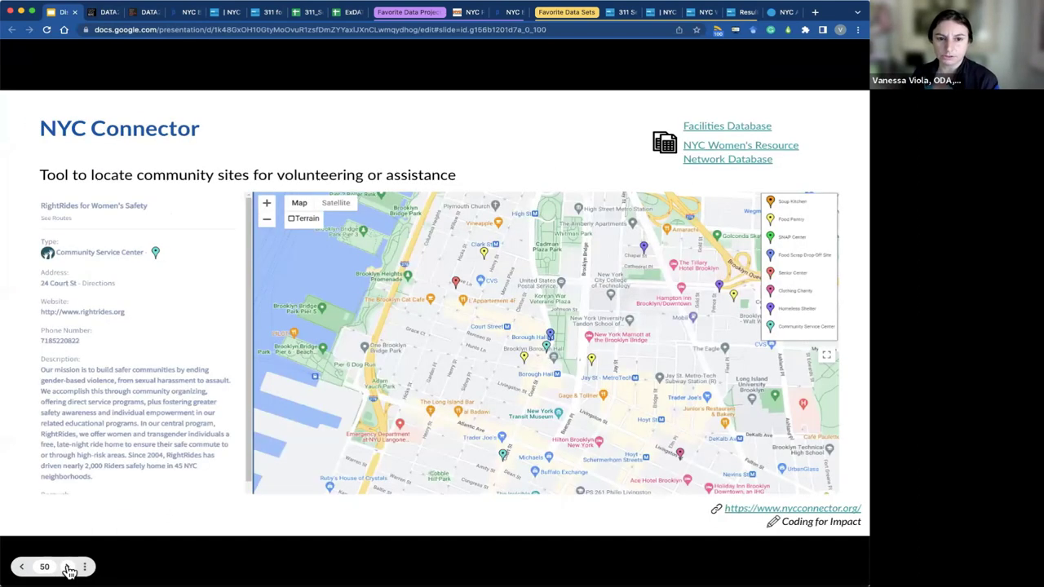
left_click(68, 568)
left_click(68, 568)
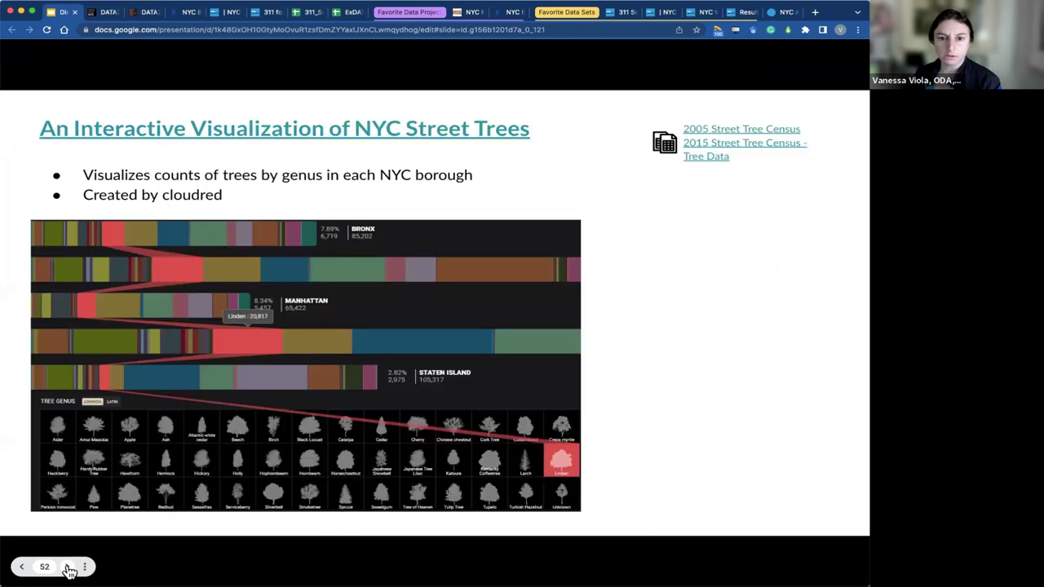
left_click(69, 568)
left_click(69, 567)
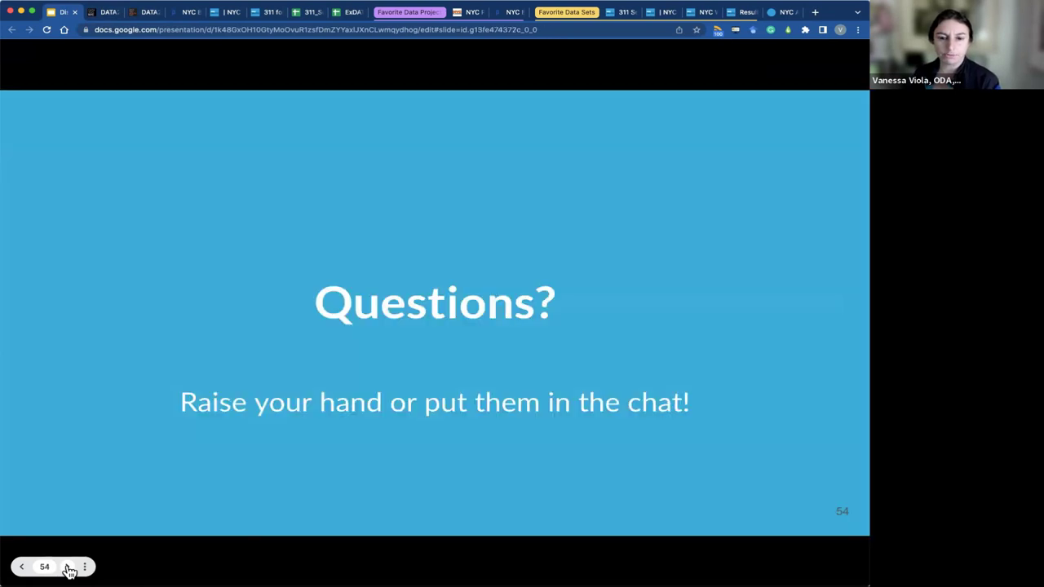
left_click(69, 567)
left_click(68, 568)
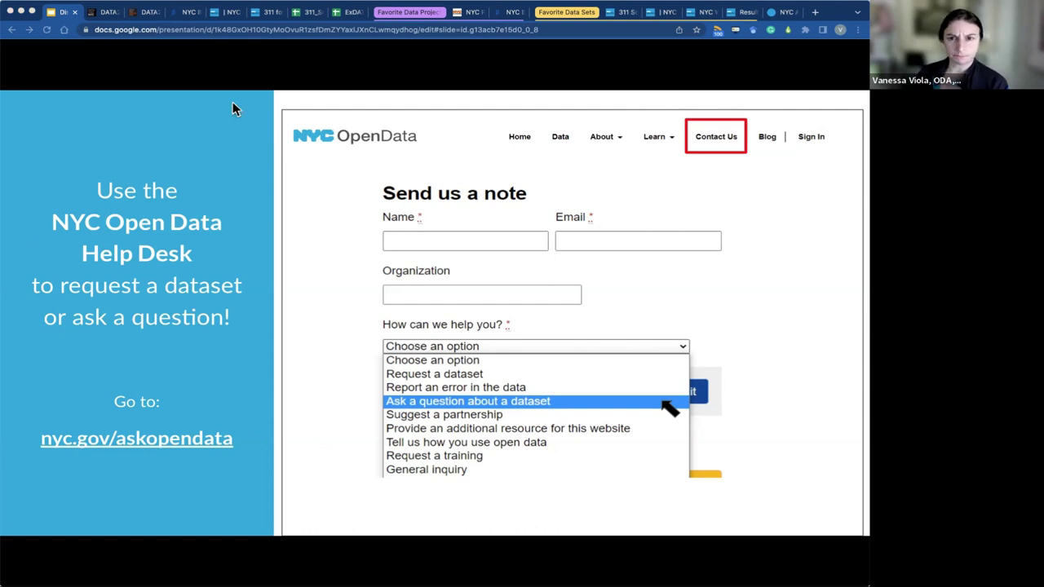
Step: Leave the slideshow for the NYC Open Data 311 complaint-type bar chart configuration tab
left_click(245, 30)
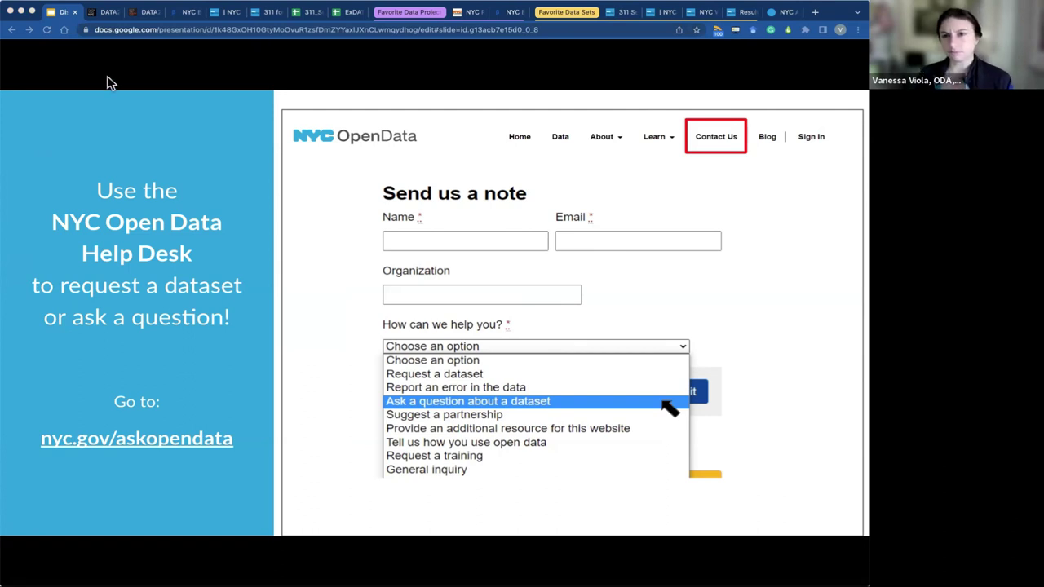
left_click(229, 15)
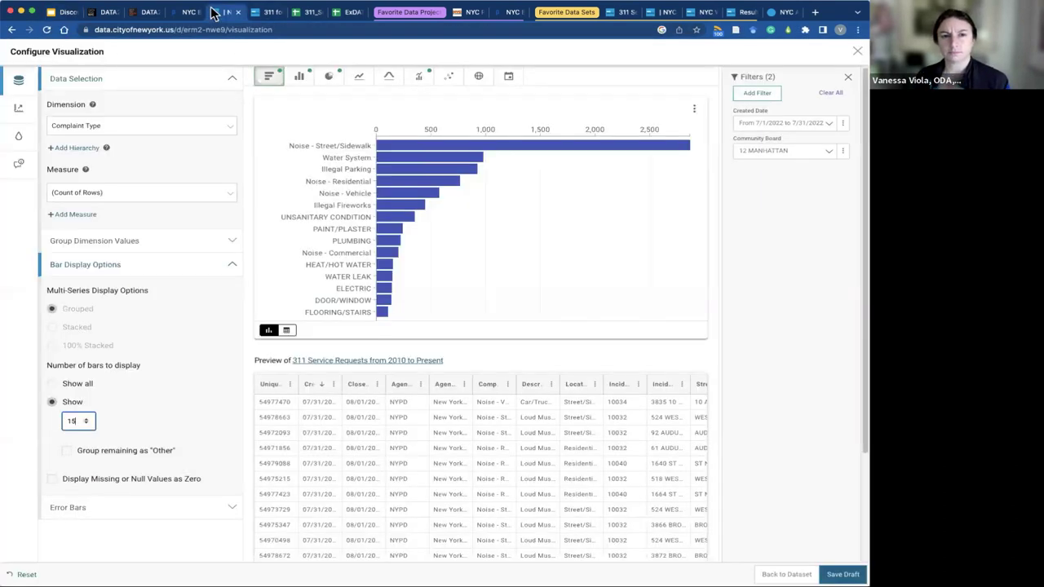
Step: Show the 311 for Manhattan 12 Winter and Summer chart, then return to the Help Desk slide
left_click(263, 14)
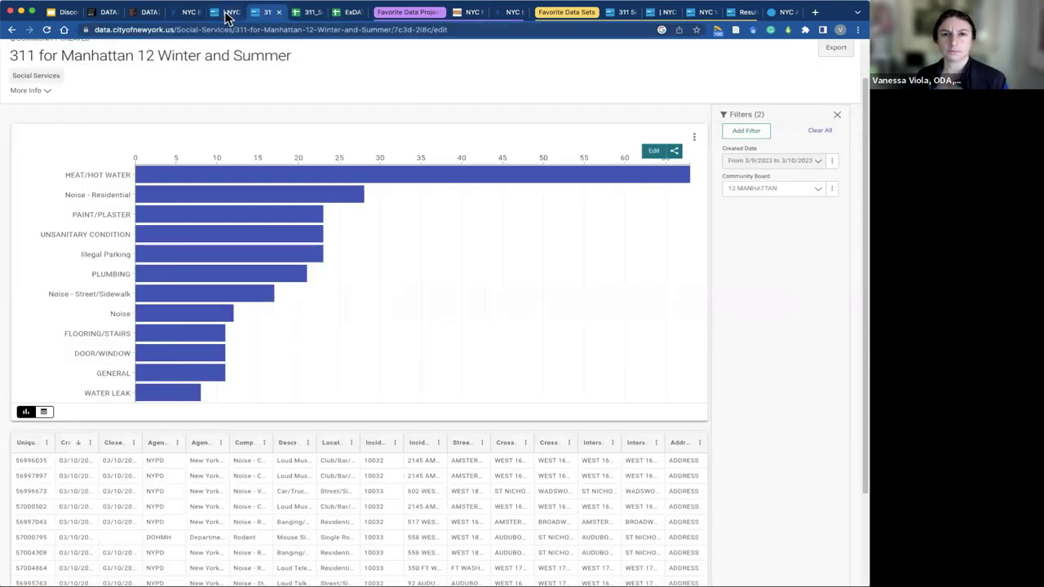
left_click(223, 13)
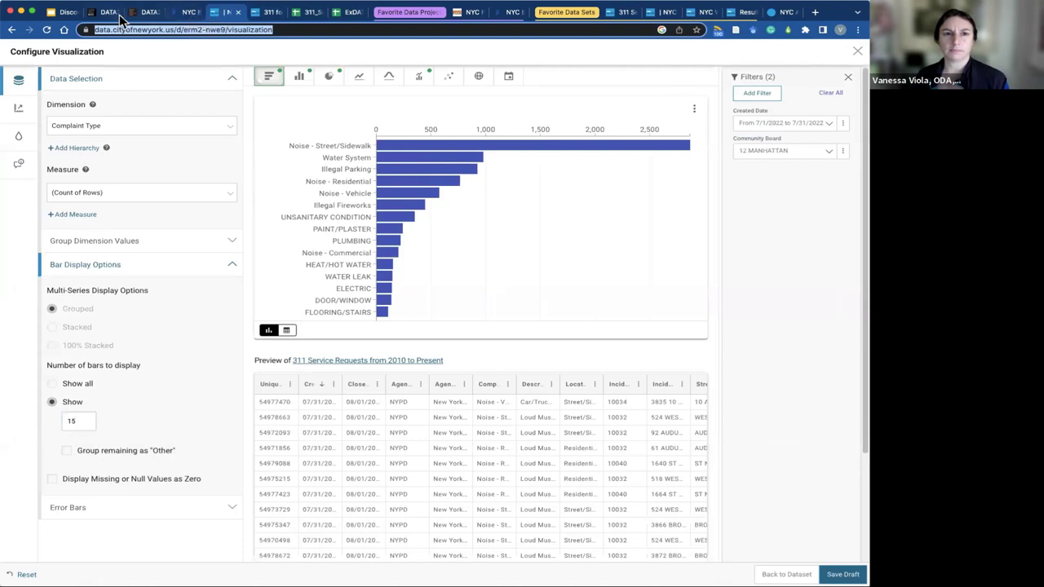
left_click(66, 17)
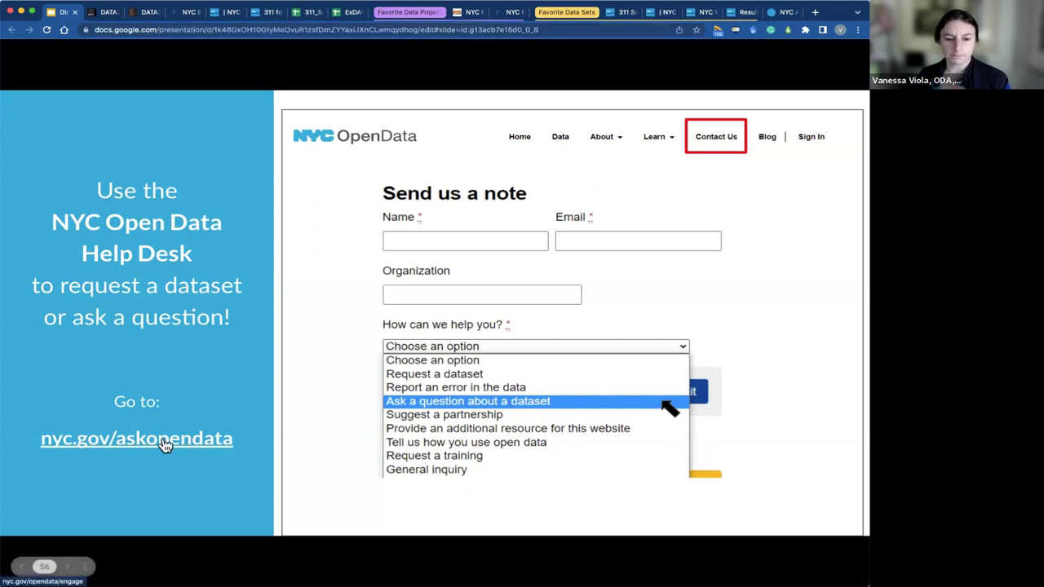
Step: Preview Open Data Week slides 57–58, go back to slide 56, and open nyc.gov/askopendata
left_click(111, 444)
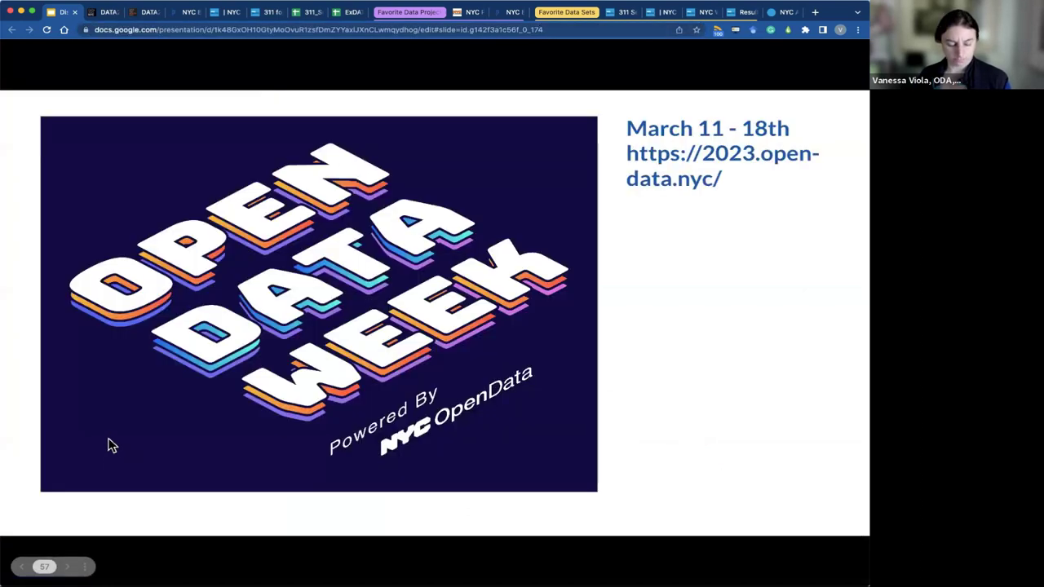
key("Left")
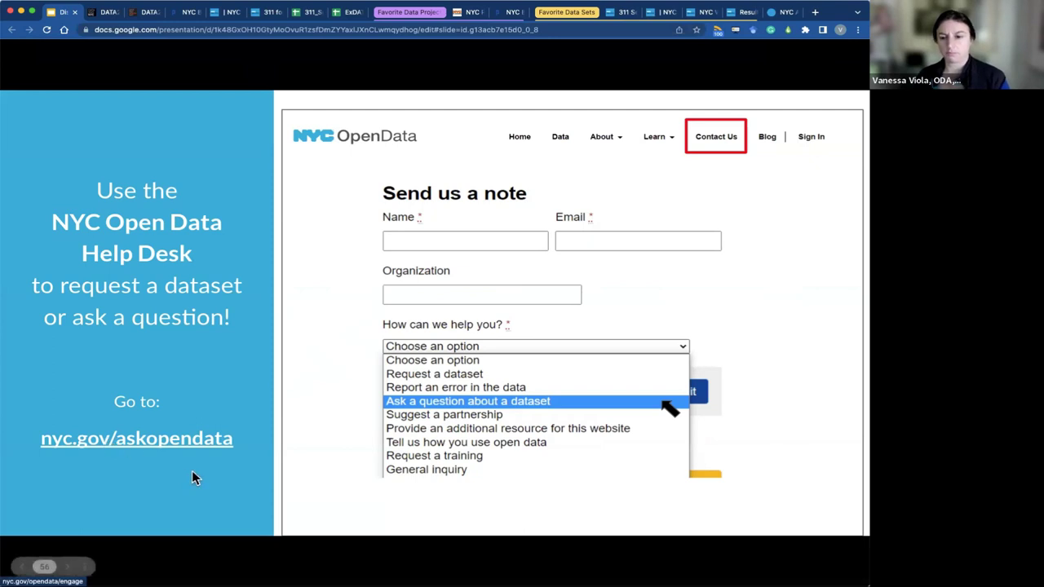
left_click(194, 471)
left_click(194, 479)
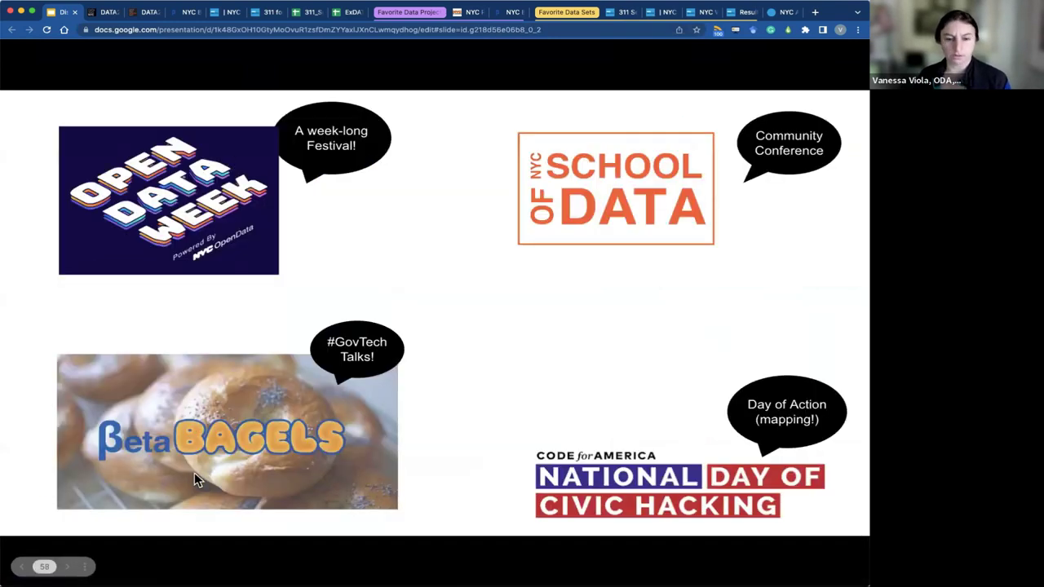
key("Left")
key("Left")
key("Left")
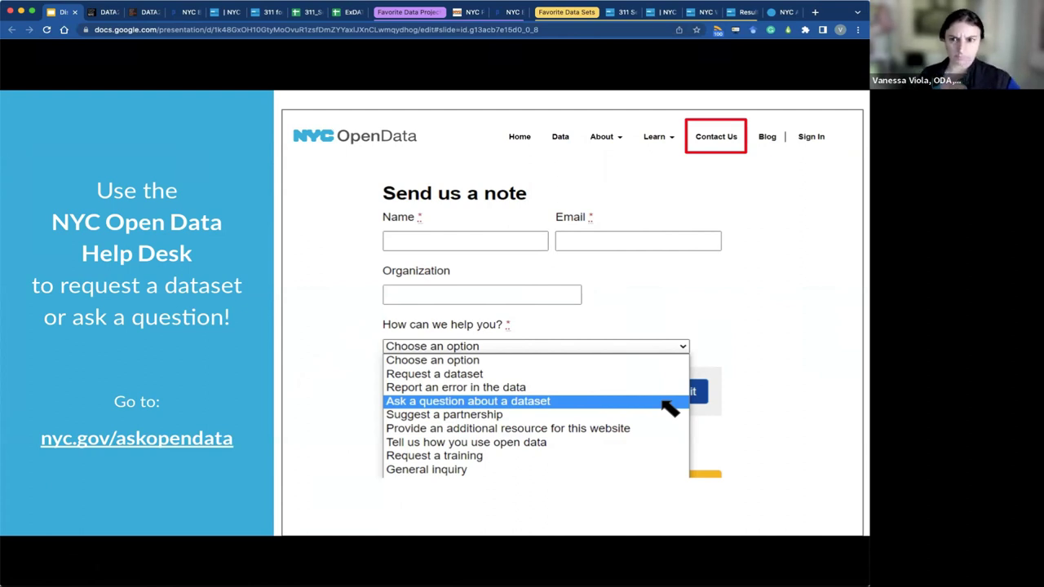
left_click(97, 443)
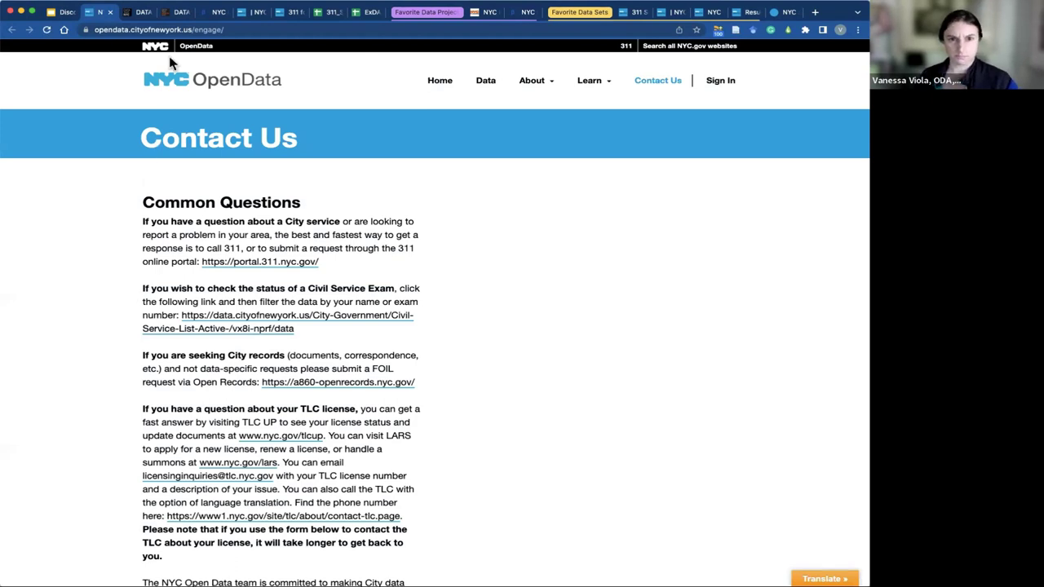
Step: Review the NYC Open Data Contact Us page's common questions, then return to the Help Desk slide
left_click(176, 28)
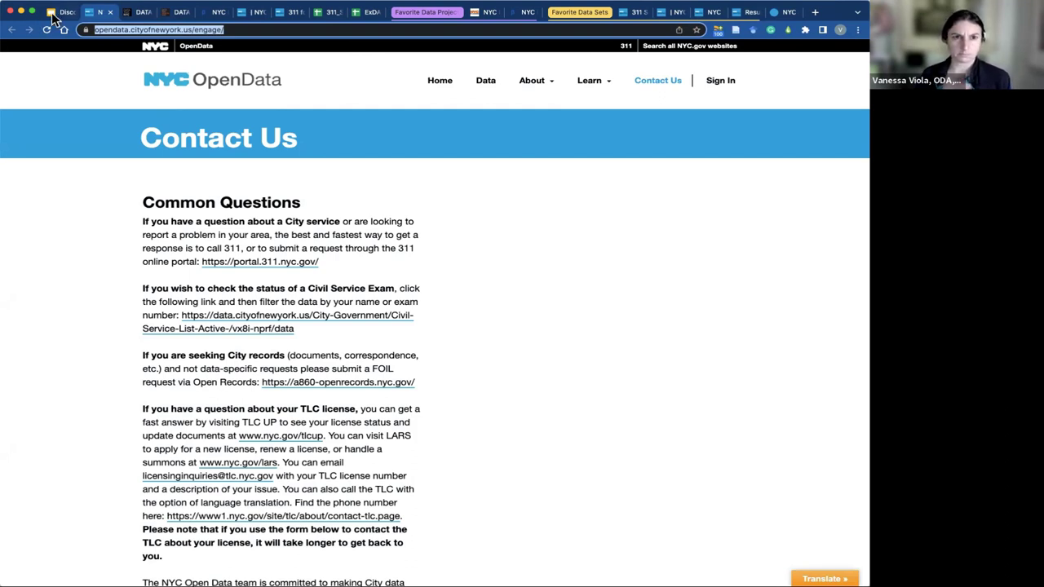
left_click(53, 16)
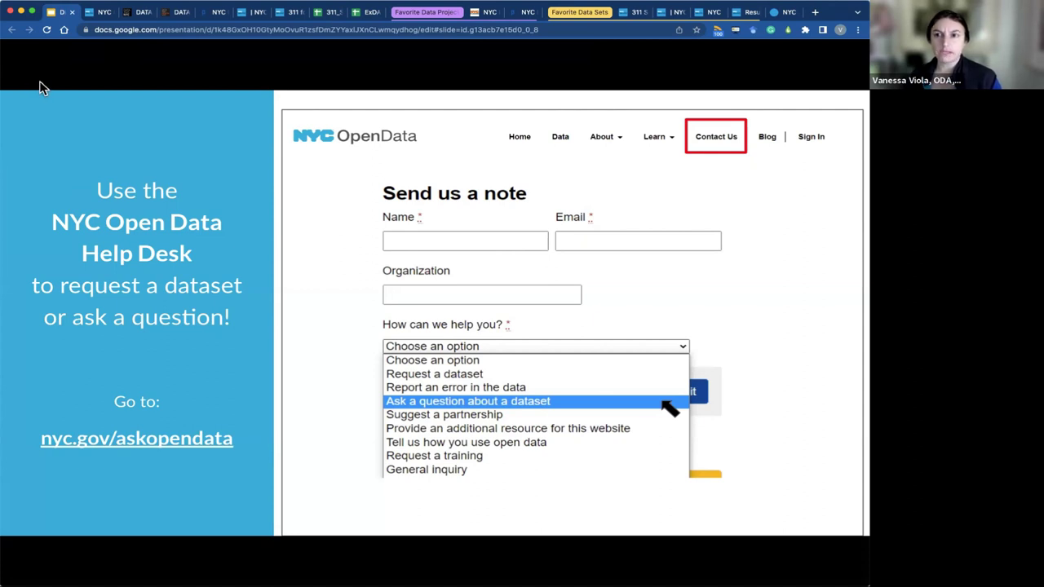
Step: Show the Lincoln Square boundaries map and Queens Community District 12 profile, then advance to Open Data Week
left_click(419, 14)
left_click(421, 13)
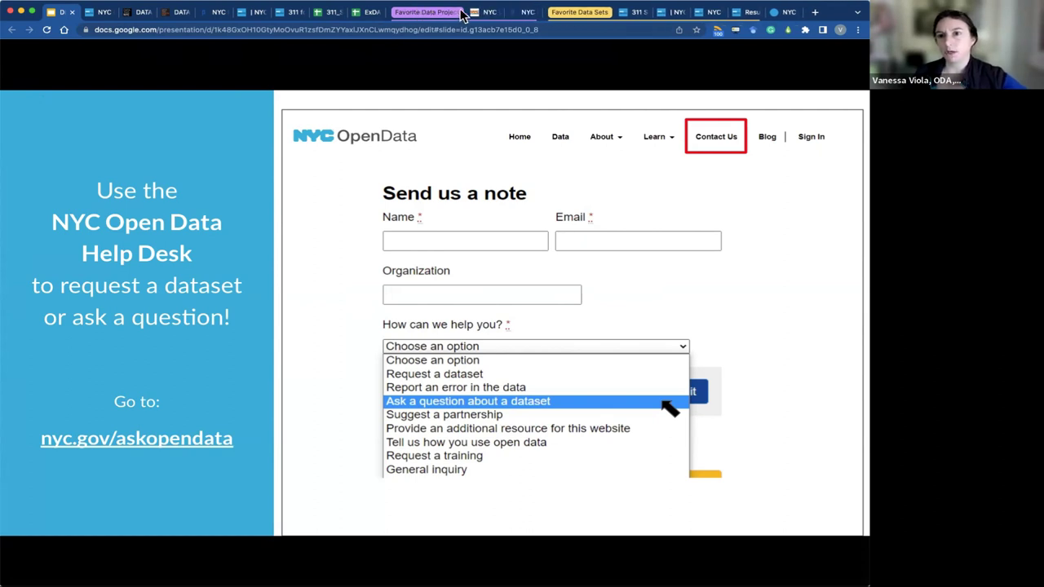
left_click(519, 15)
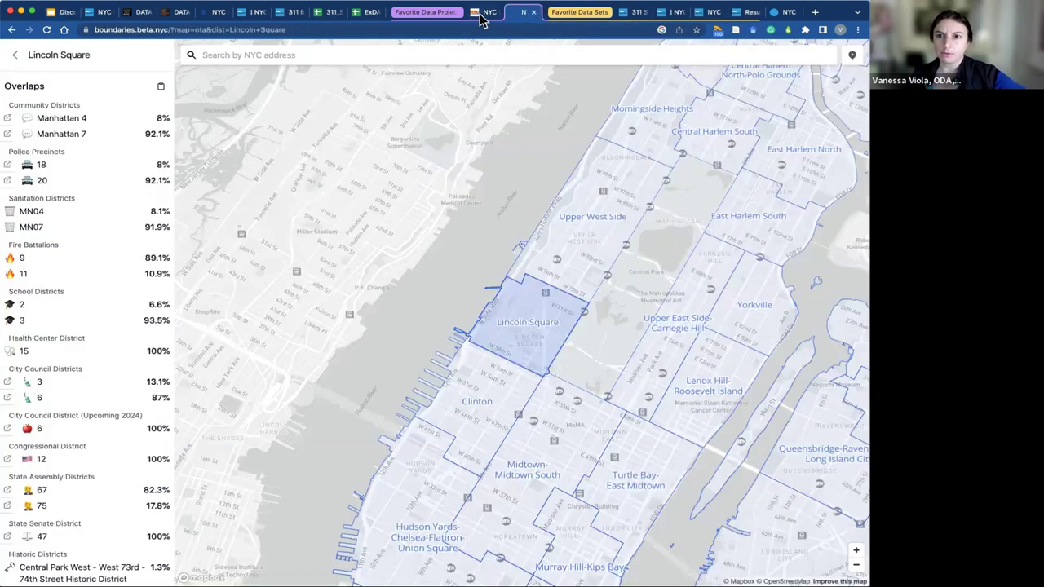
left_click(482, 13)
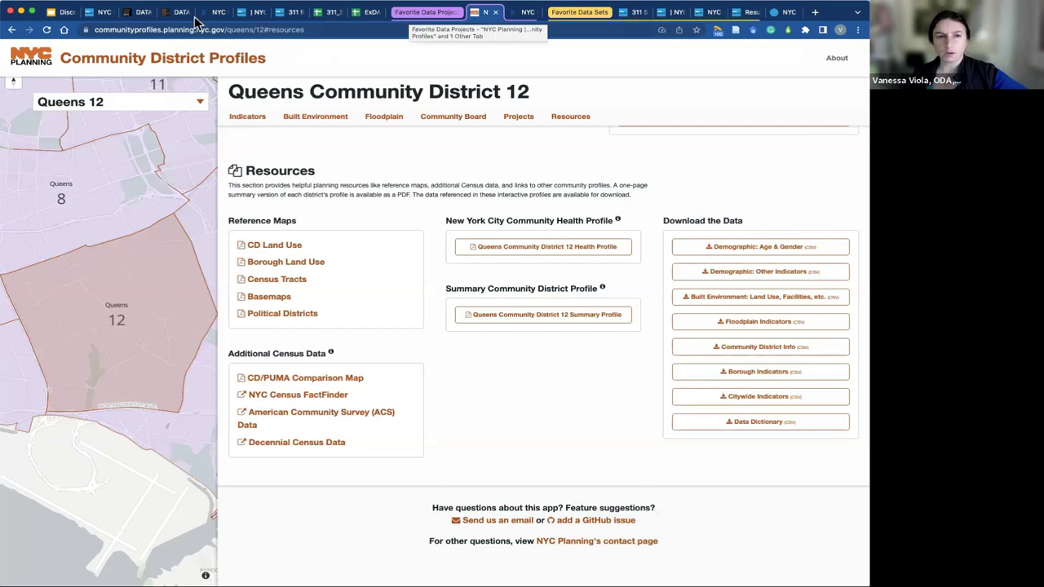
left_click(59, 12)
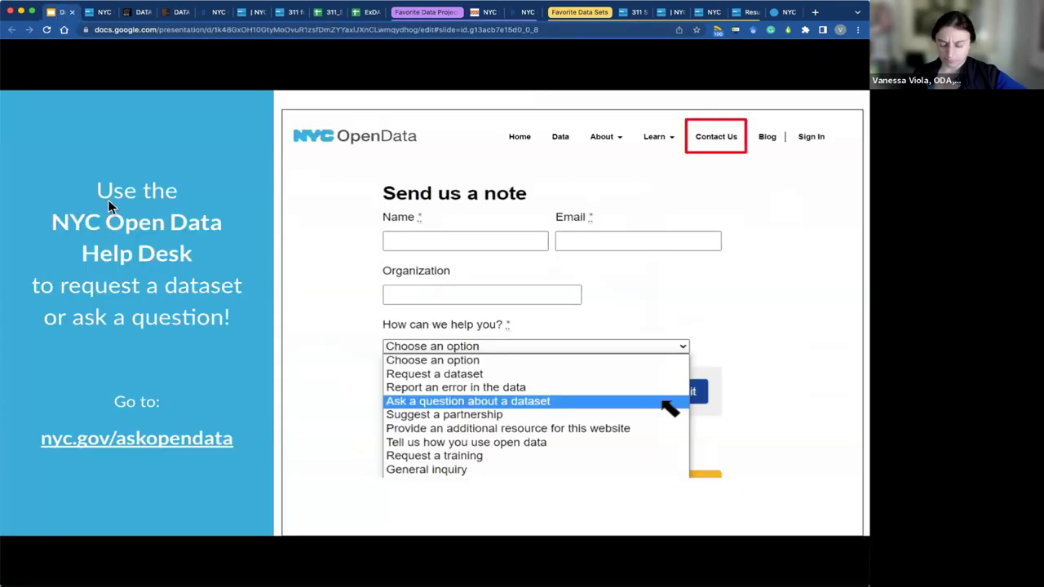
left_click(109, 200)
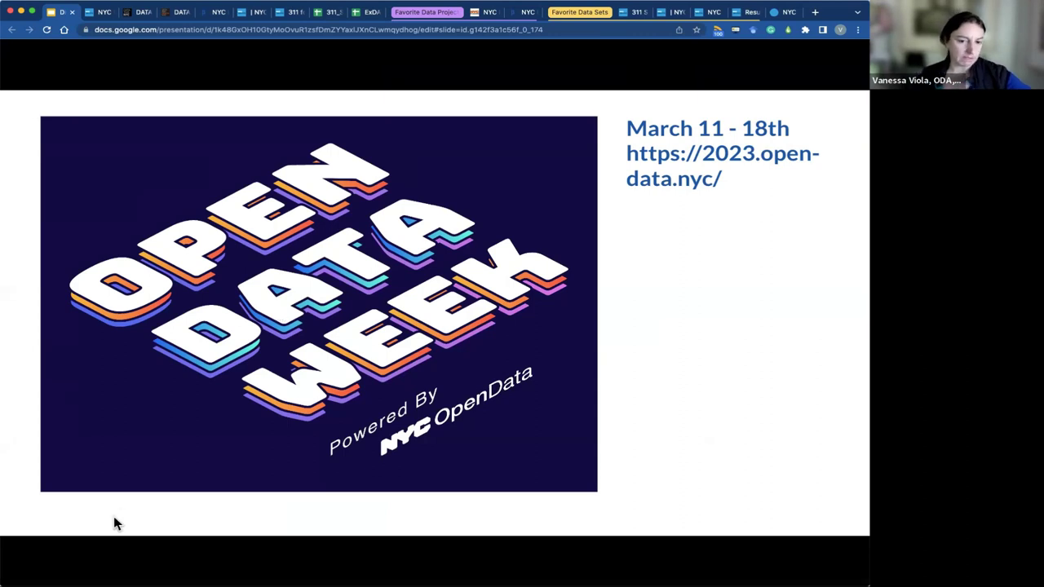
Step: Switch from the Open Data Week slide to the browser's Women Remembered event page
mouse_move(77, 526)
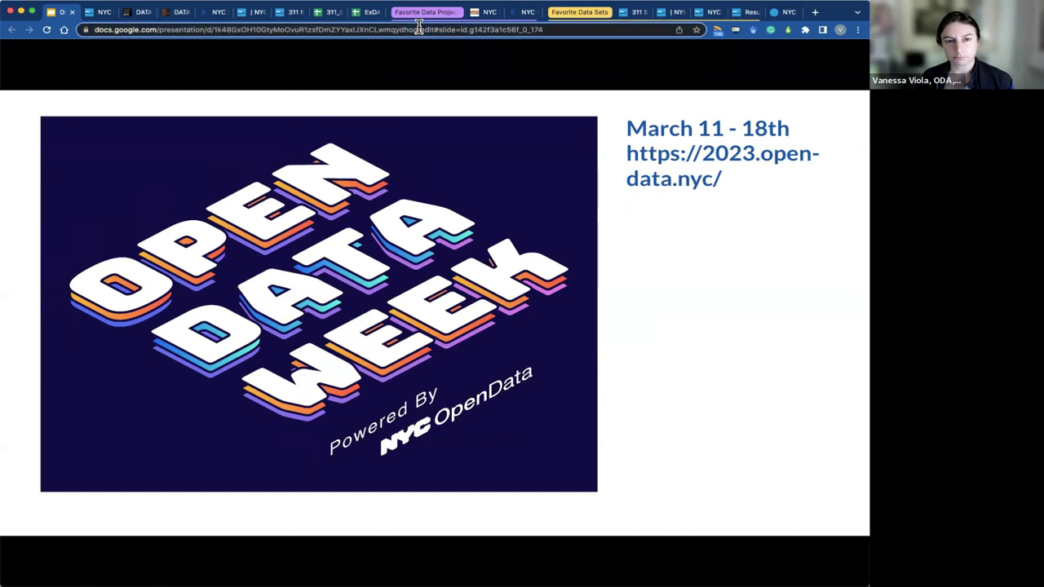
key("super+grave")
key("super+grave")
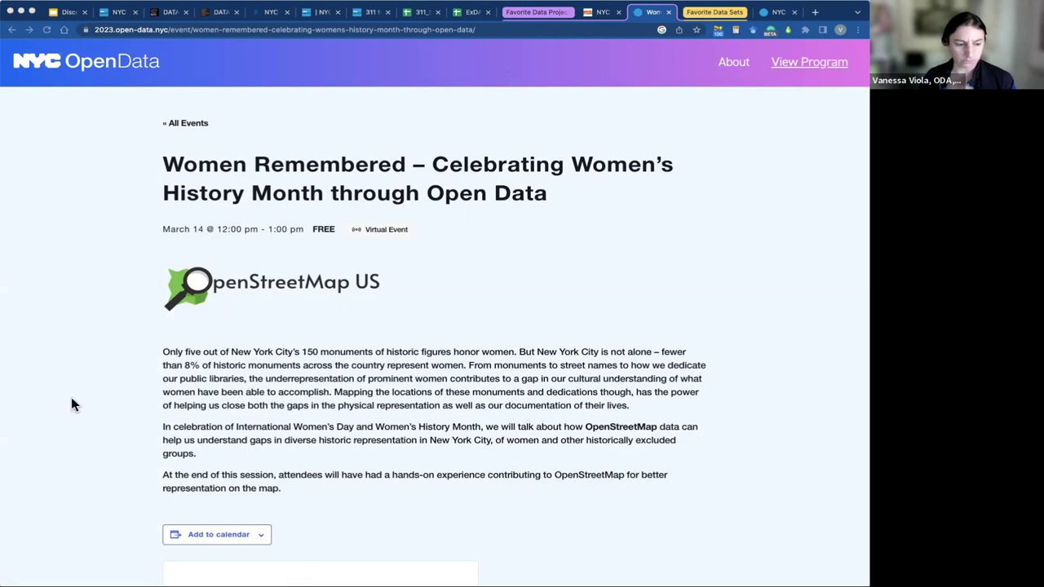
Step: Load the NYC Agency Maps, Tools, & Geospatial Data for 2023 event page from a pasted link
left_click(634, 30)
type("https://2023.open-data.nyc/event/nyc-agency-maps-tools-geospatial-data-for-2023/")
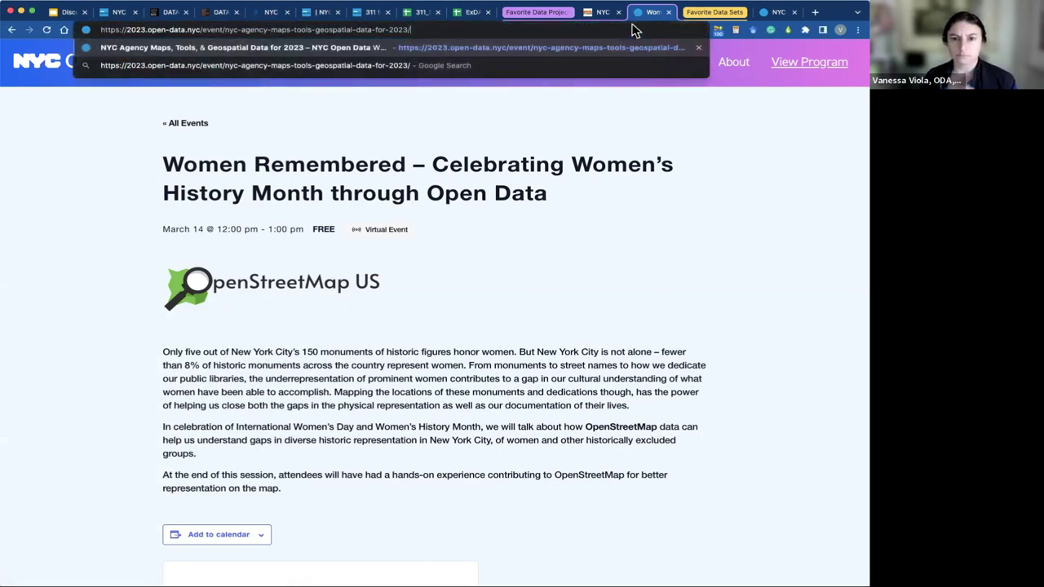
key("Return")
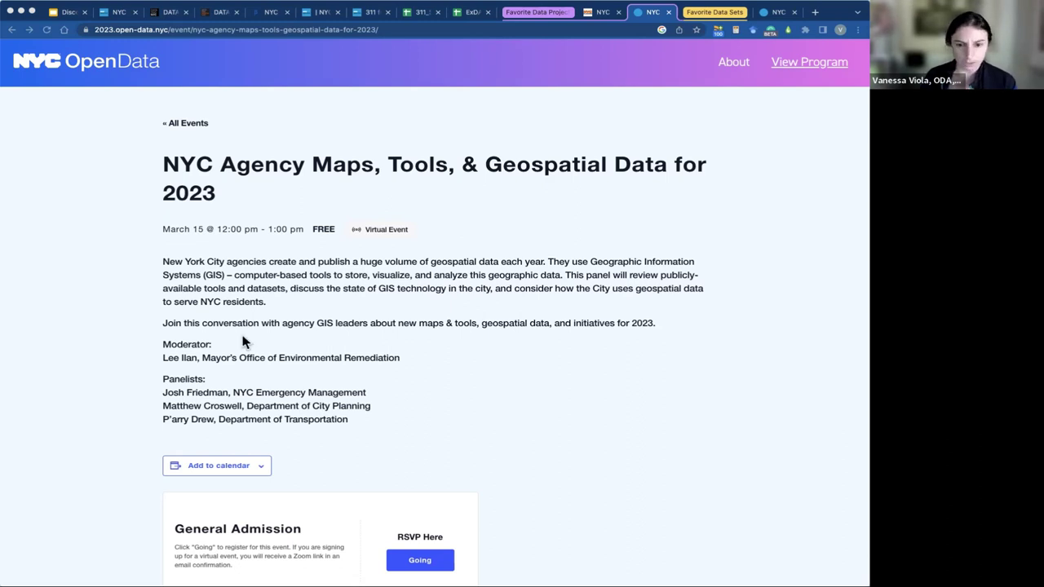
Step: Return to the presentation and advance to the four-logo civic events slide, clearing its speech bubbles
left_click(64, 13)
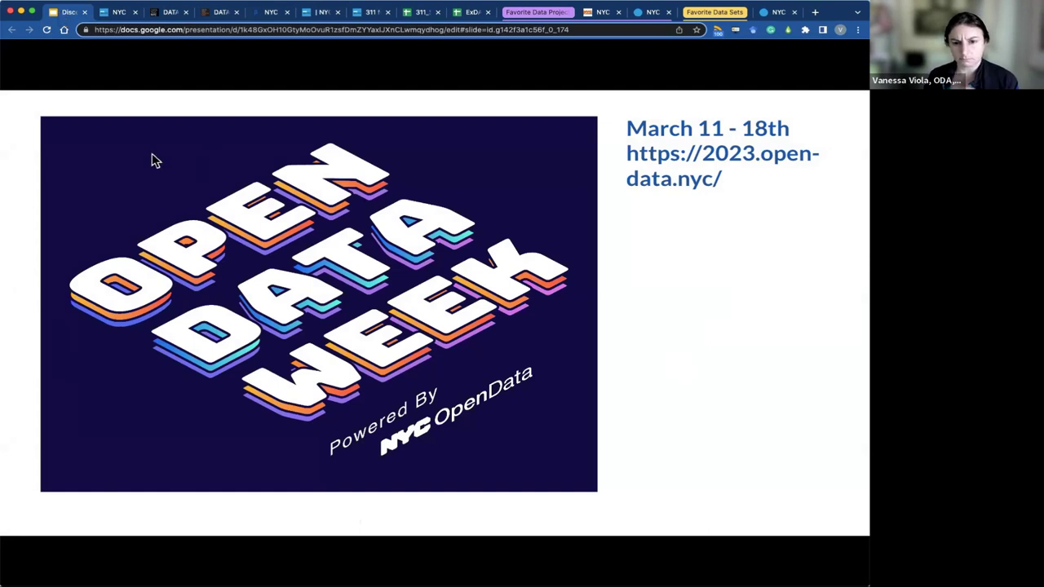
left_click(98, 186)
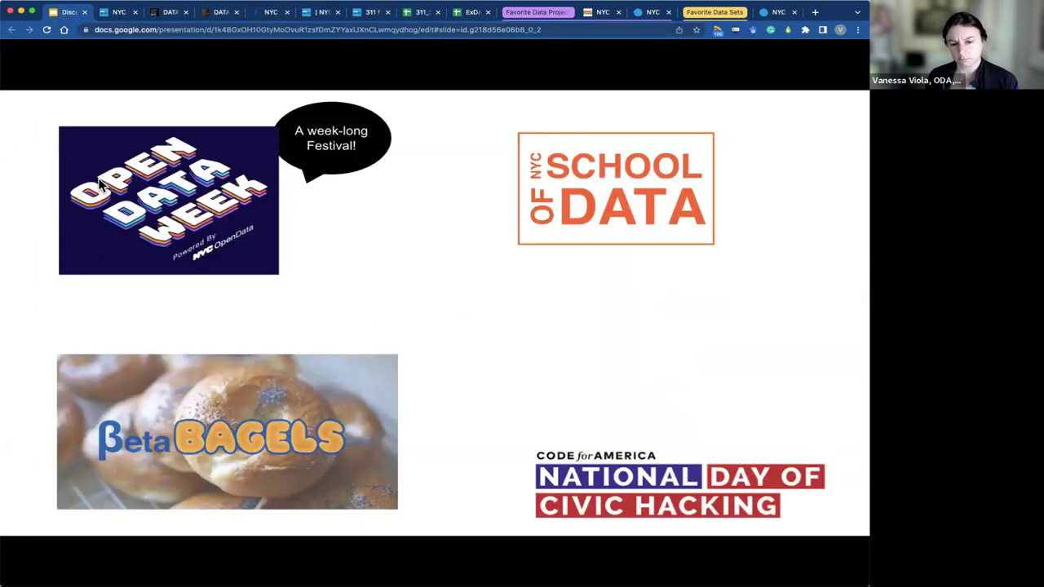
left_click(98, 186)
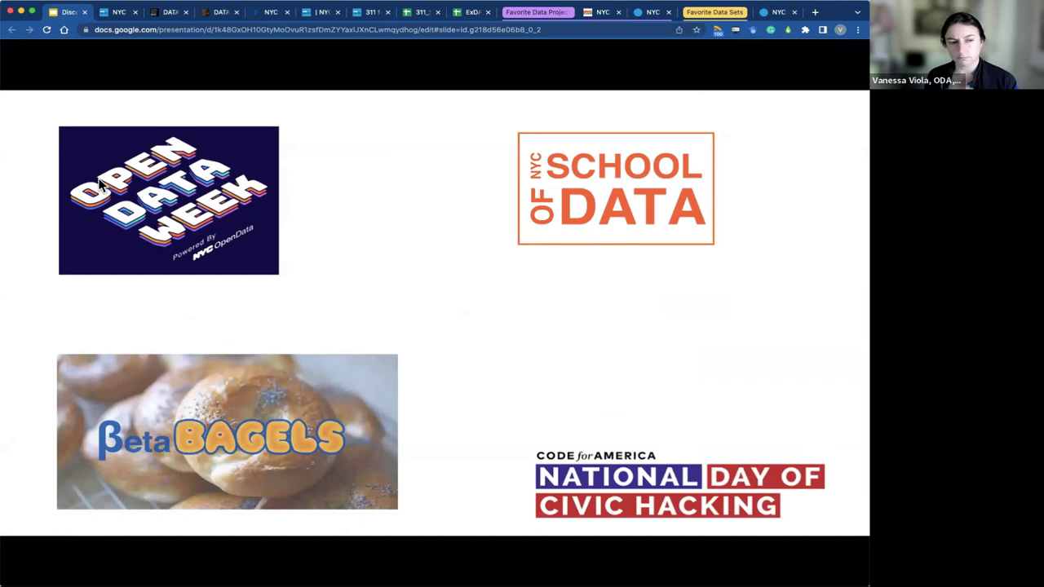